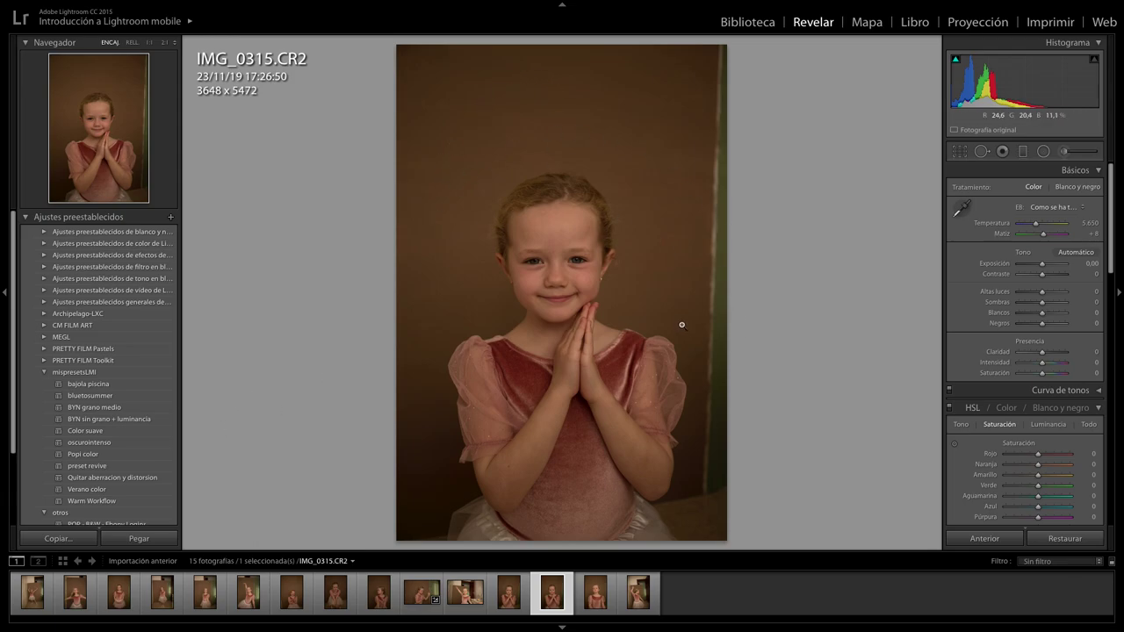
Step: Browse the filmstrip photos IMG_0303 through IMG_0313
{"action": "left_click", "coordinate": [47, 580]}
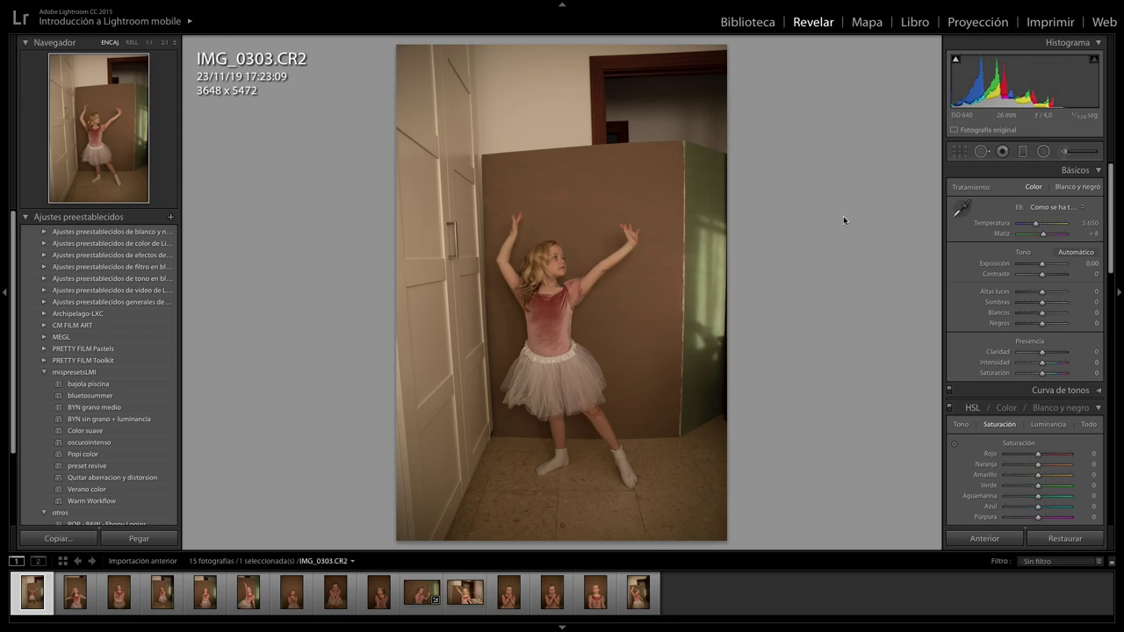
{"action": "left_click", "coordinate": [79, 599]}
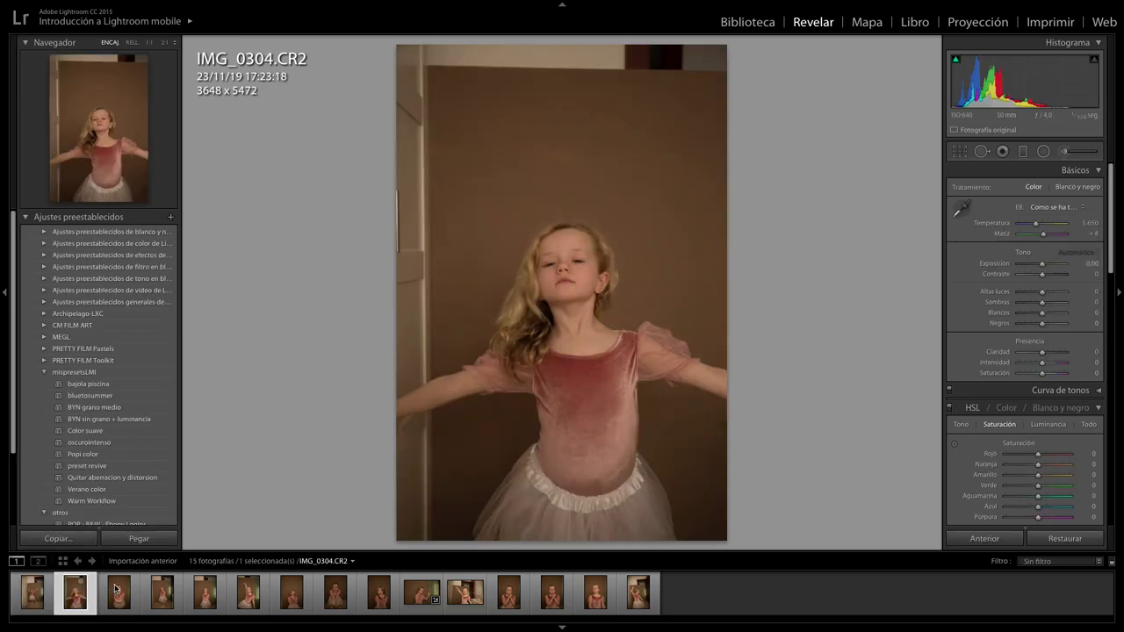
{"action": "left_click", "coordinate": [124, 597]}
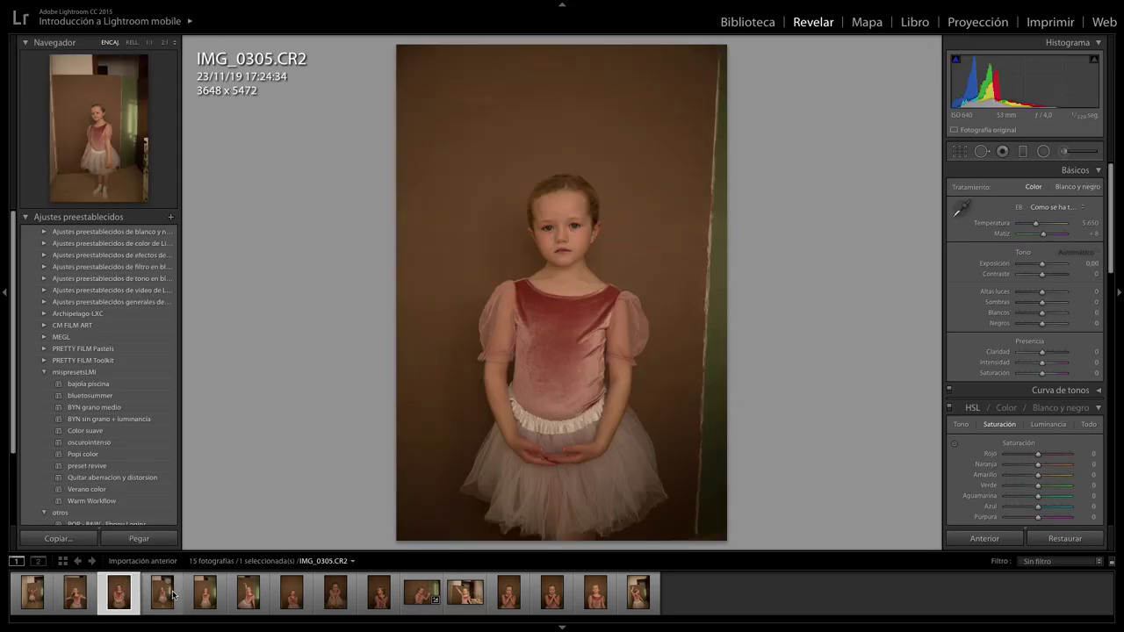
{"action": "left_click", "coordinate": [162, 593]}
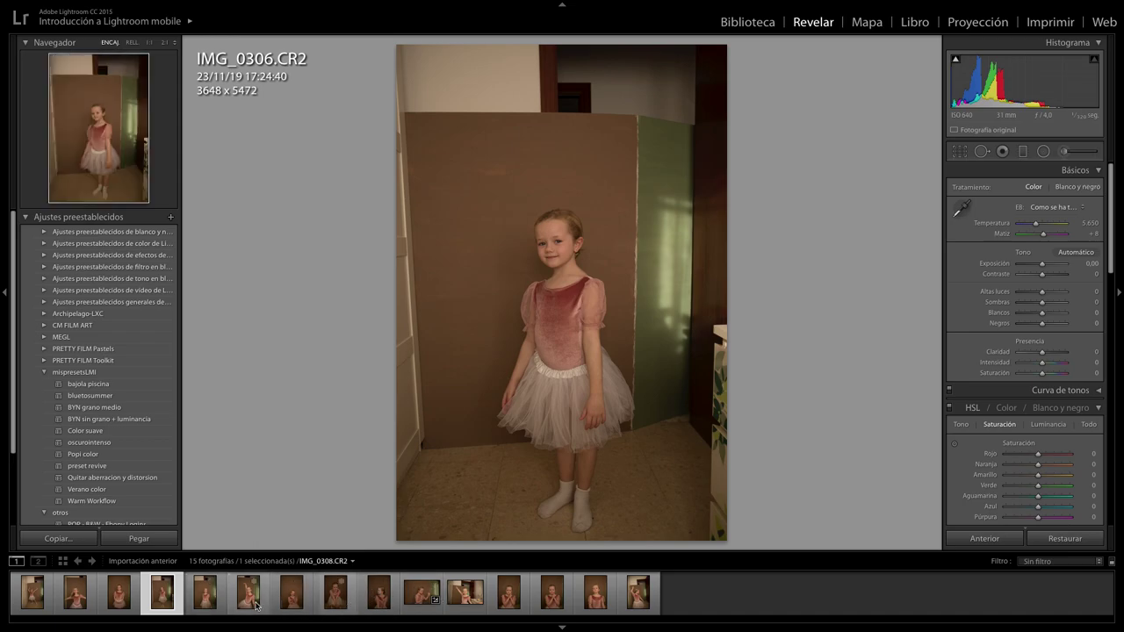
{"action": "left_click", "coordinate": [207, 593]}
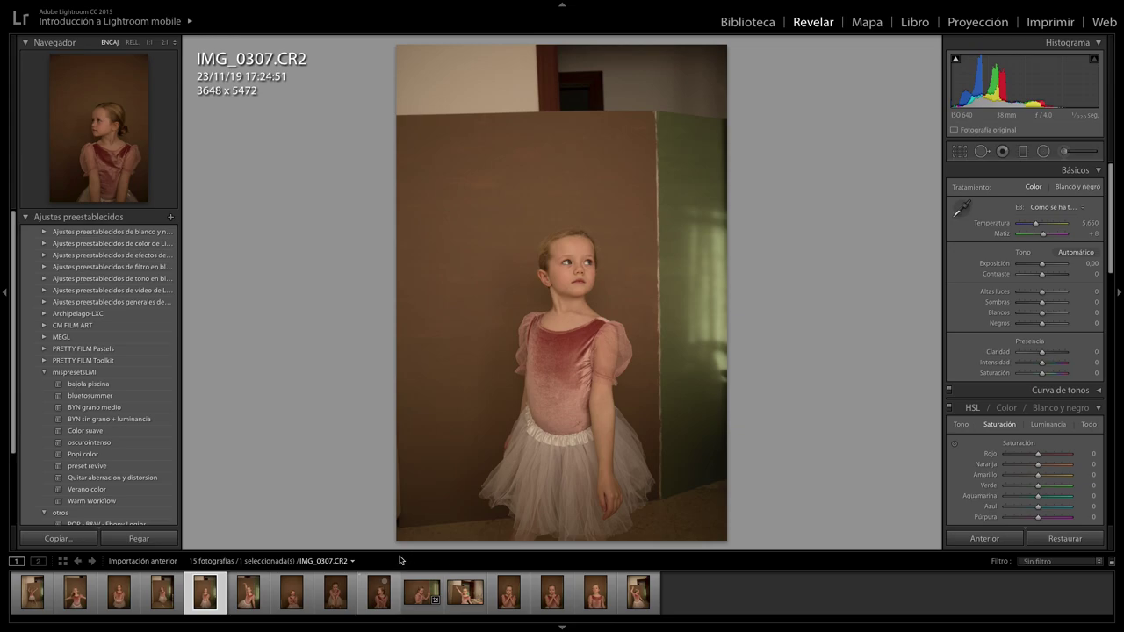
{"action": "left_click", "coordinate": [464, 593]}
Step: Check IMG_0313 at 1:1 on the face, then view IMG_0311 zoomed out
{"action": "left_click", "coordinate": [566, 308]}
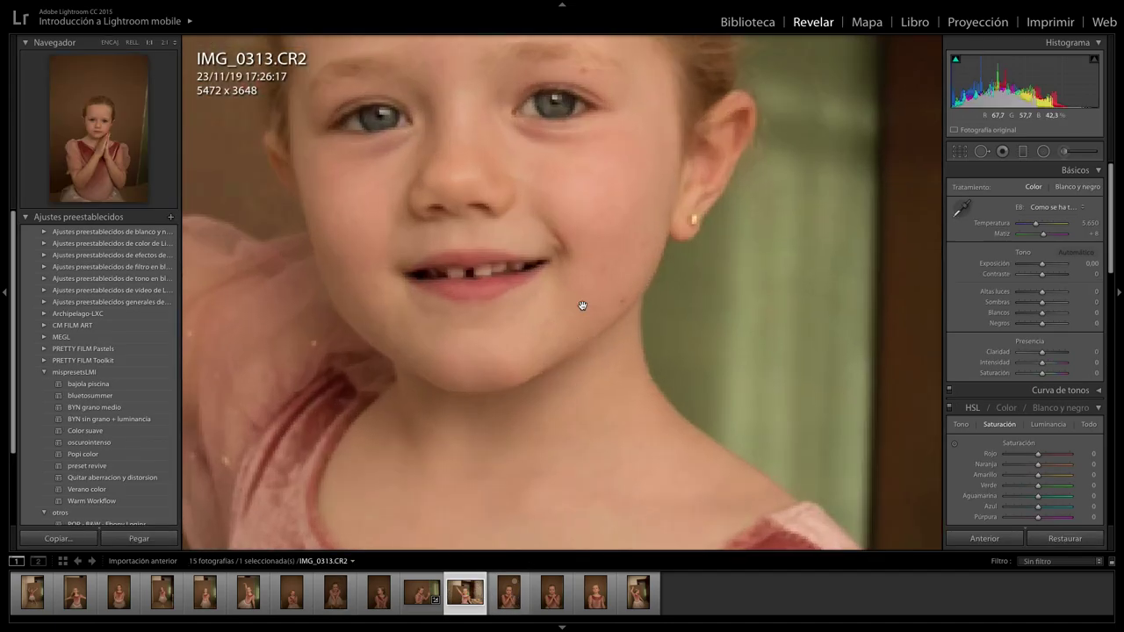
{"action": "left_click_drag", "start_coordinate": [658, 278], "coordinate": [764, 287]}
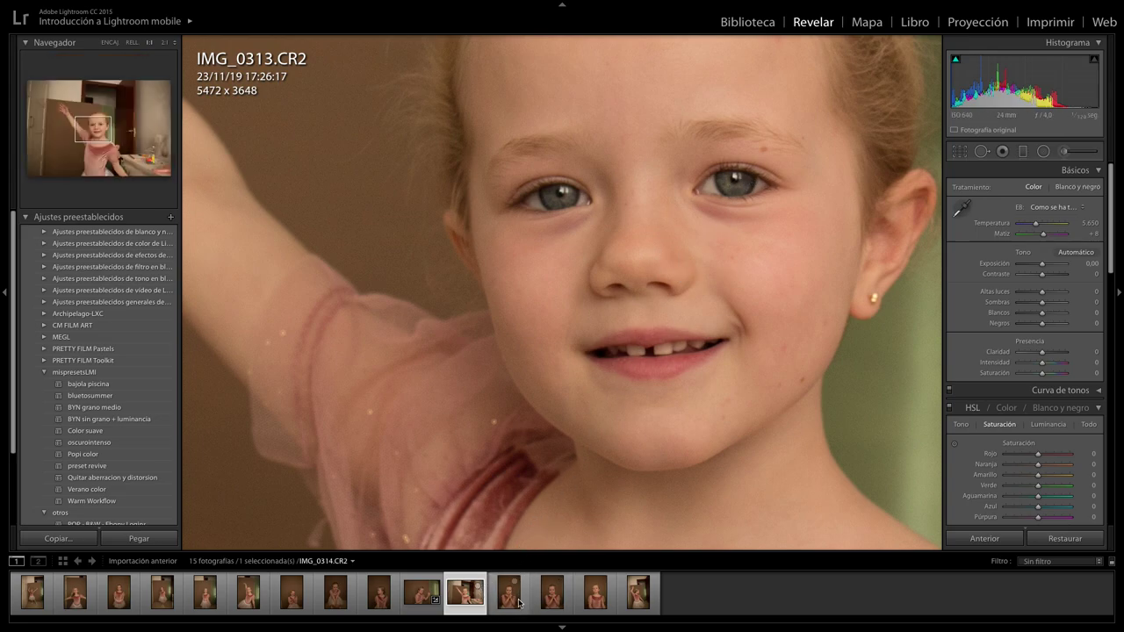
{"action": "left_click", "coordinate": [381, 600]}
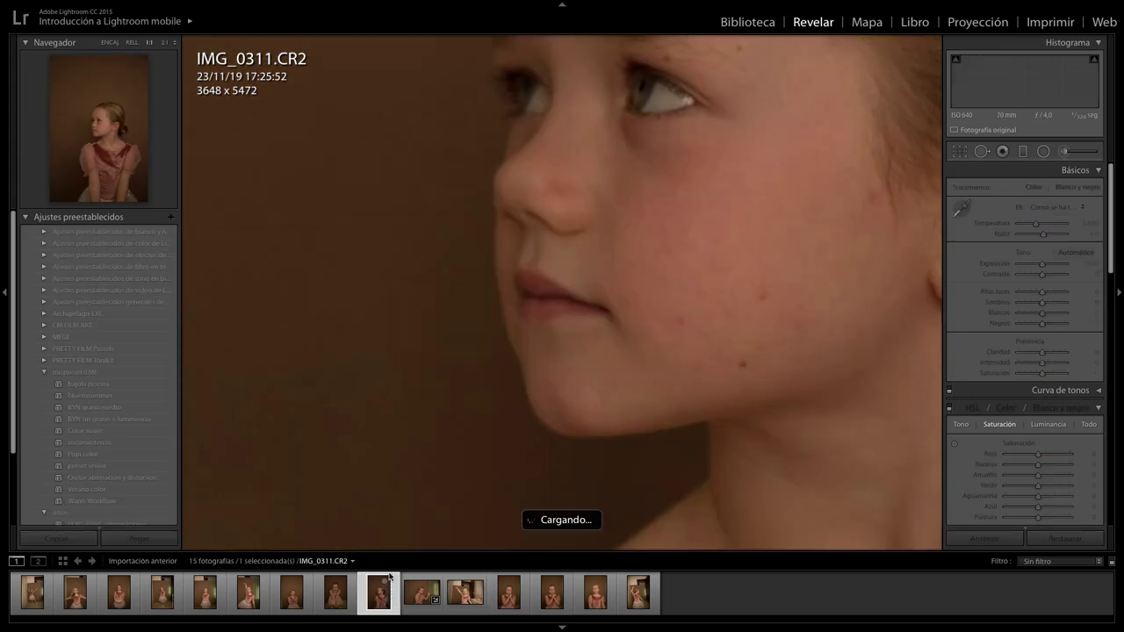
{"action": "left_click", "coordinate": [643, 249]}
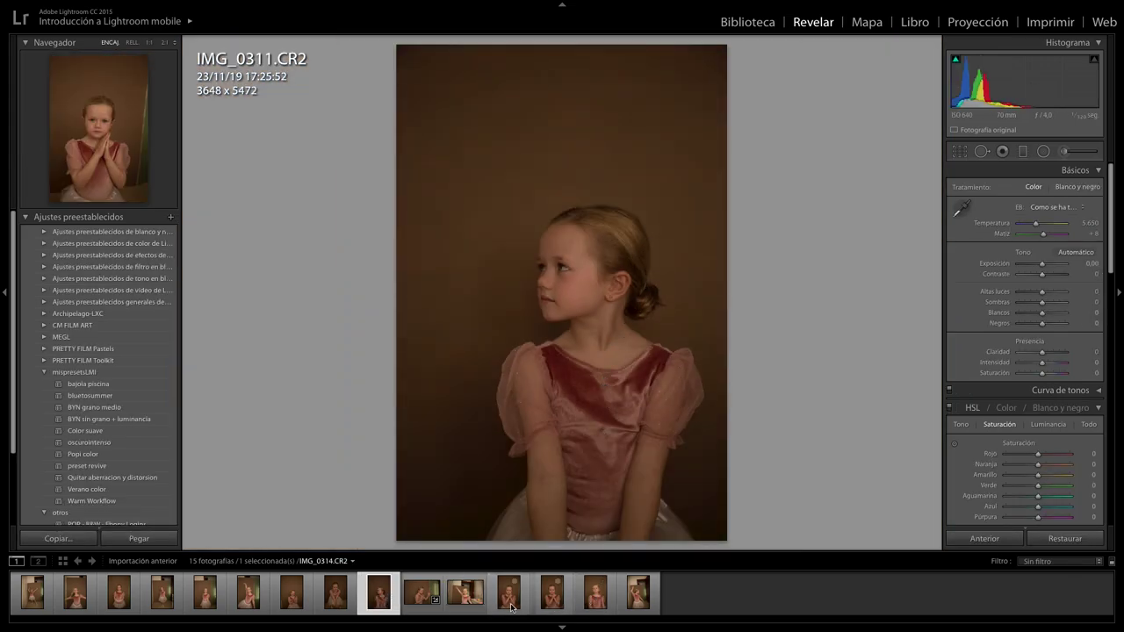
Step: Open portrait IMG_0315 at Fill zoom on her face with the left panel collapsed
{"action": "left_click", "coordinate": [552, 595]}
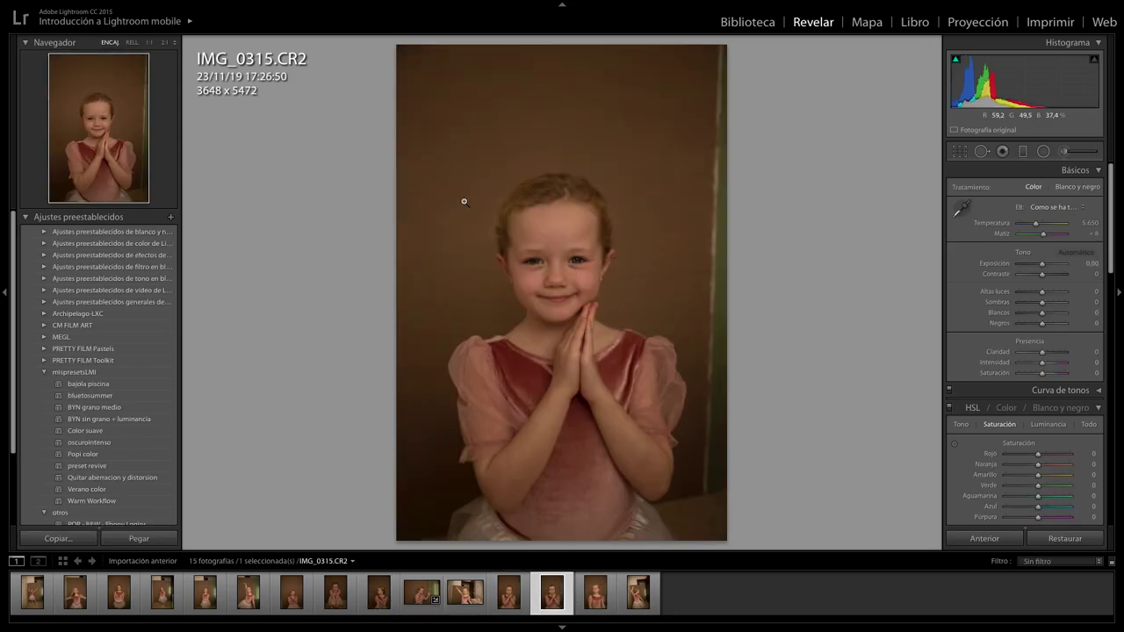
{"action": "left_click", "coordinate": [132, 42]}
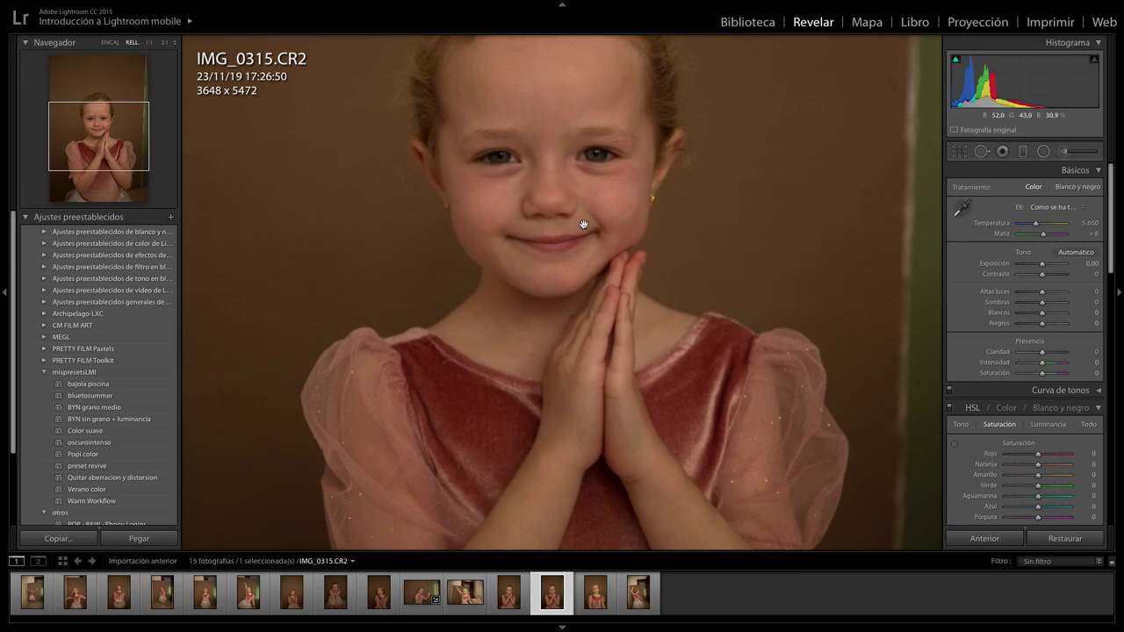
{"action": "left_click_drag", "start_coordinate": [583, 224], "coordinate": [616, 284]}
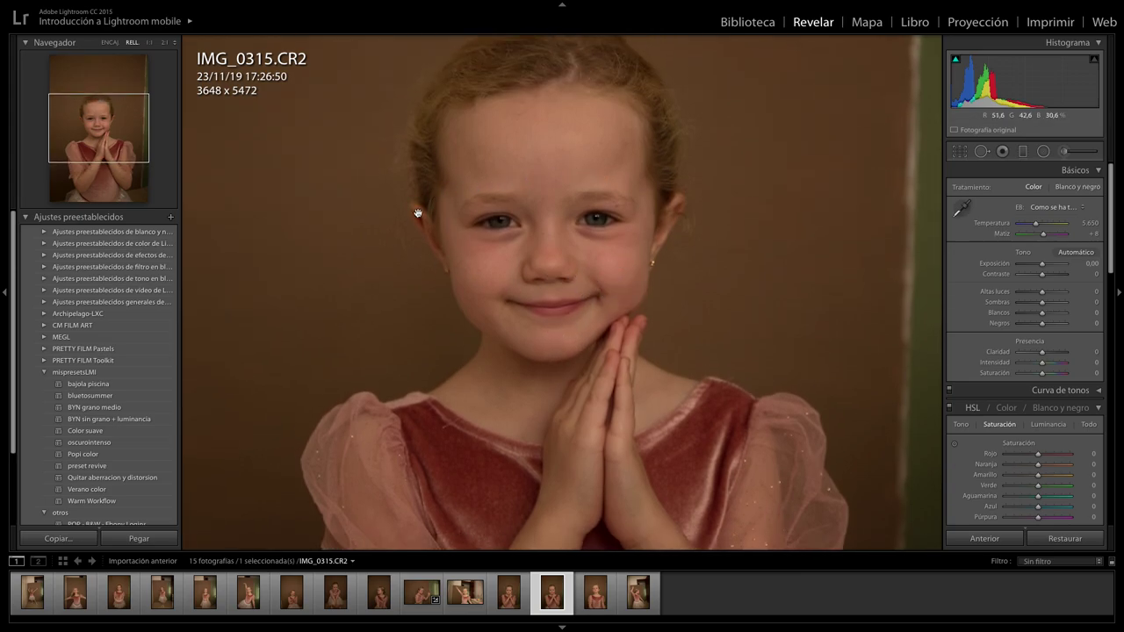
{"action": "left_click", "coordinate": [8, 294]}
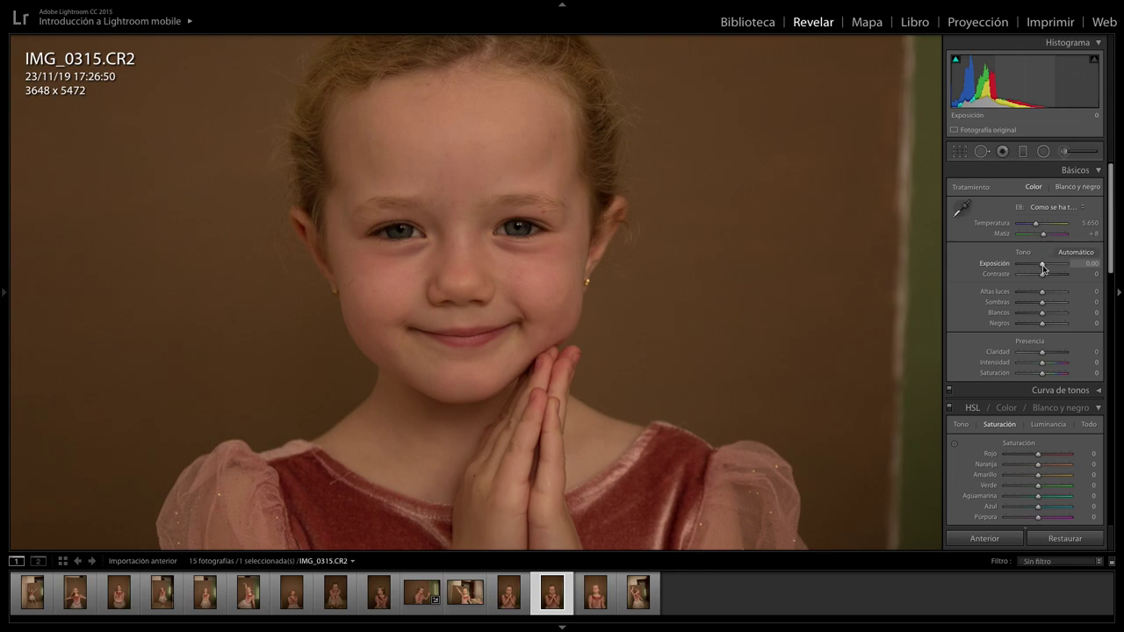
Step: Set exposure +0.35, temperature 5,512, tint +22 and contrast −22
{"action": "left_click_drag", "start_coordinate": [1044, 267], "coordinate": [1046, 263]}
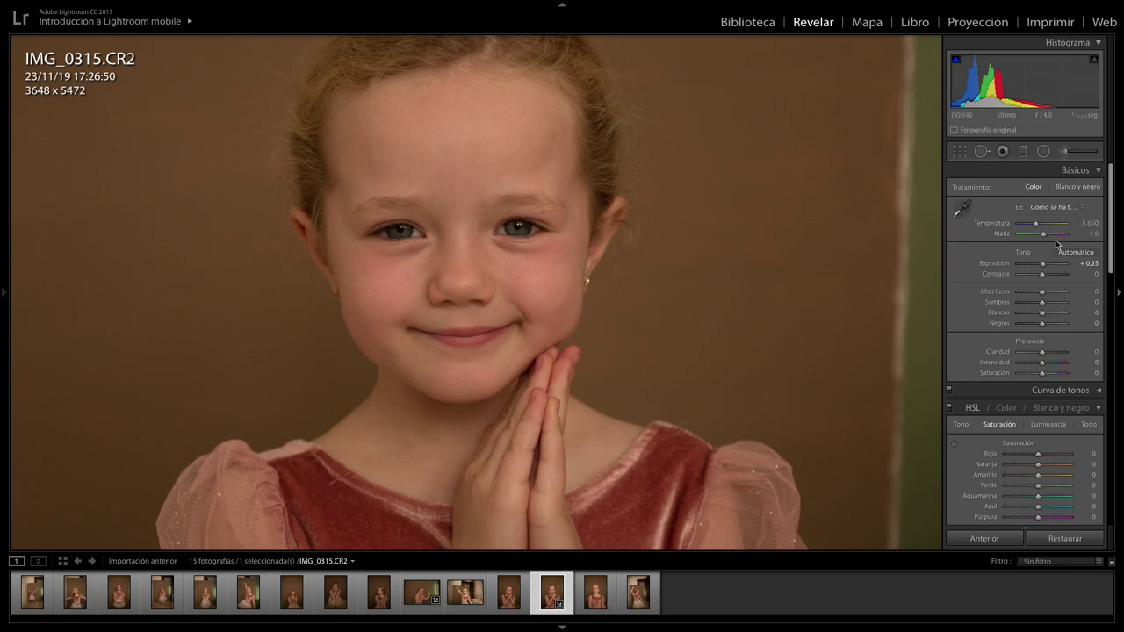
{"action": "left_click_drag", "start_coordinate": [1035, 223], "coordinate": [1044, 235]}
{"action": "left_click_drag", "start_coordinate": [570, 291], "coordinate": [582, 258]}
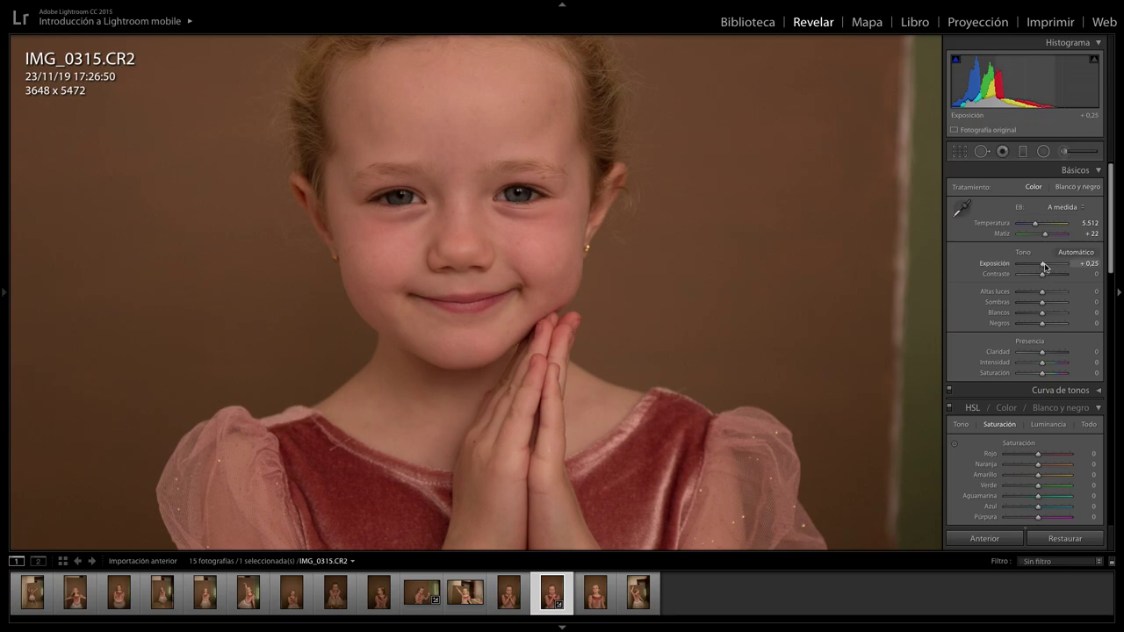
{"action": "left_click_drag", "start_coordinate": [1044, 266], "coordinate": [1036, 275]}
{"action": "mouse_move", "coordinate": [577, 293]}
{"action": "left_mouse_down"}
{"action": "mouse_move", "coordinate": [605, 341]}
{"action": "mouse_move", "coordinate": [618, 230]}
{"action": "mouse_move", "coordinate": [616, 287]}
{"action": "left_mouse_up"}
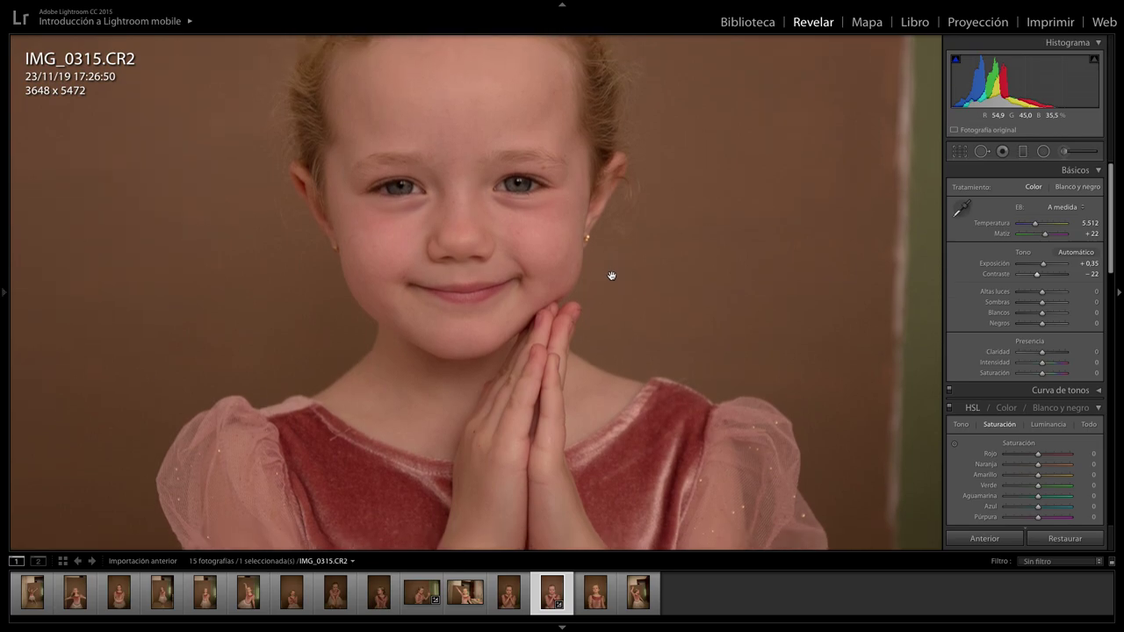
Step: Zoom in and out on the face to inspect skin detail
{"action": "left_click", "coordinate": [616, 287]}
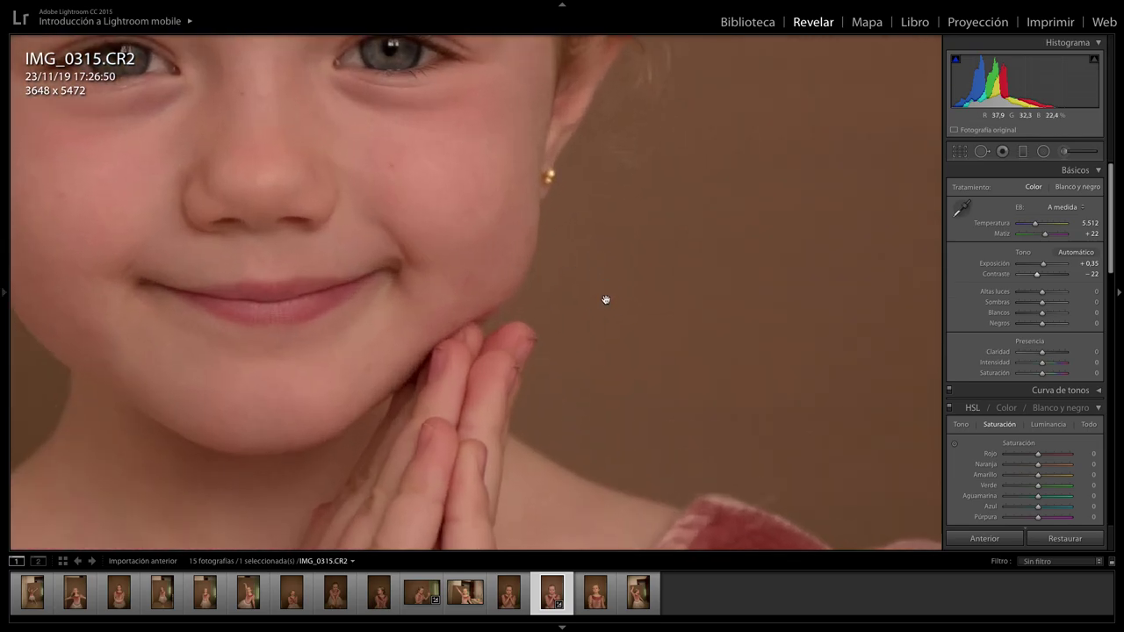
{"action": "left_click", "coordinate": [605, 300]}
{"action": "left_click", "coordinate": [583, 330]}
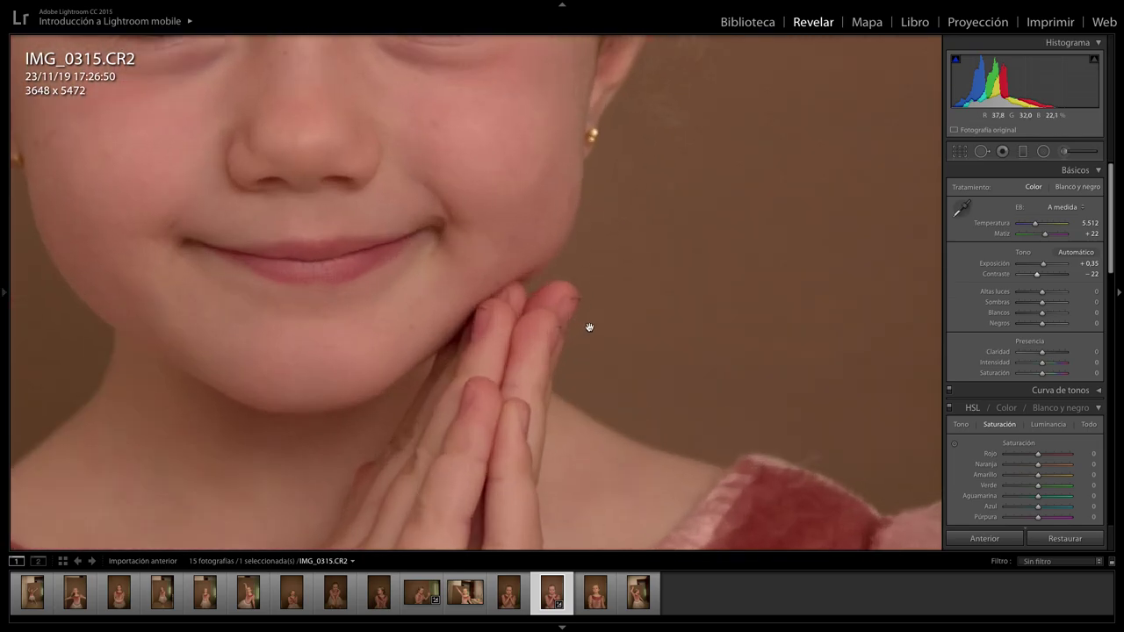
{"action": "left_click", "coordinate": [602, 327]}
{"action": "mouse_move", "coordinate": [512, 228]}
{"action": "left_mouse_down"}
{"action": "mouse_move", "coordinate": [712, 269]}
{"action": "mouse_move", "coordinate": [702, 289]}
{"action": "mouse_move", "coordinate": [710, 283]}
{"action": "left_mouse_up"}
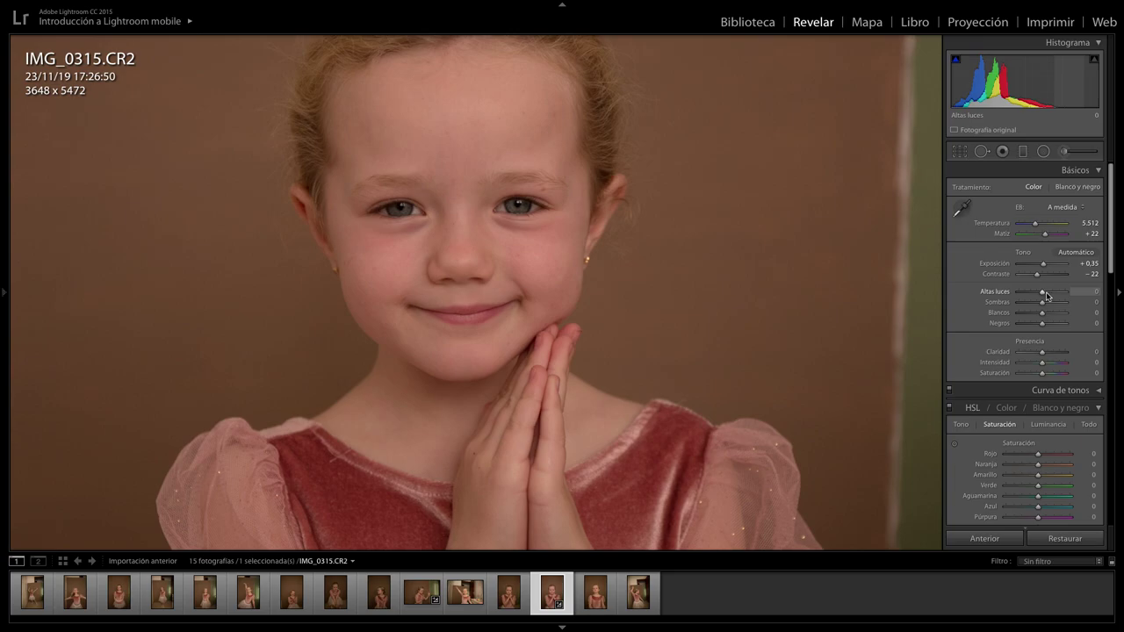
Step: Pull the highlights down to −65
{"action": "left_click_drag", "start_coordinate": [1043, 294], "coordinate": [1027, 294]}
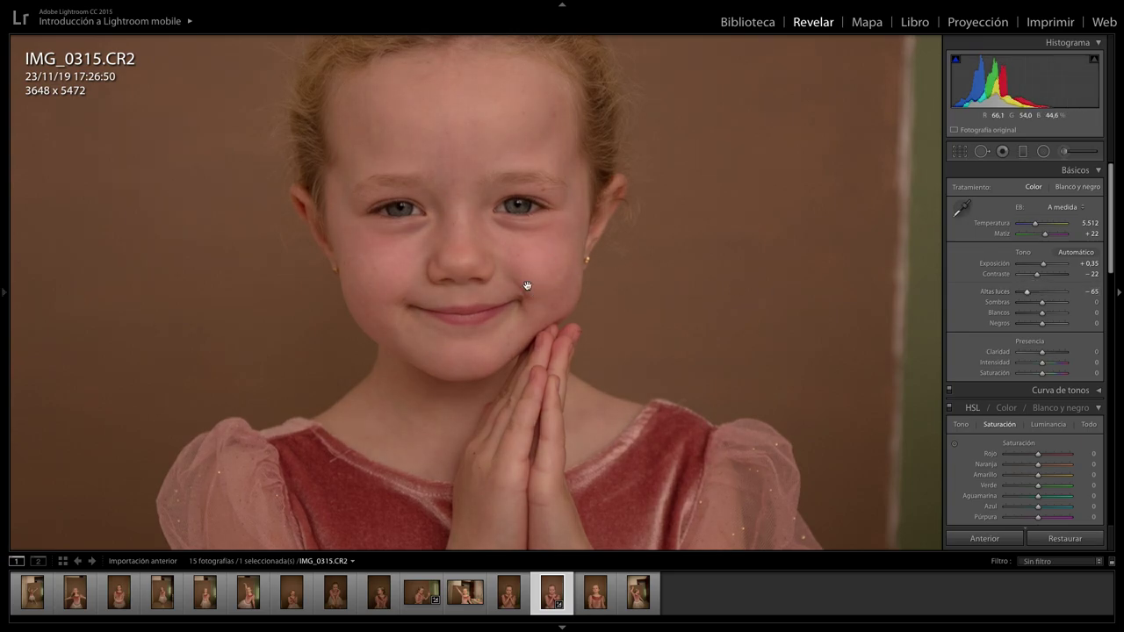
{"action": "mouse_move", "coordinate": [527, 285]}
{"action": "left_mouse_down"}
{"action": "mouse_move", "coordinate": [562, 253]}
{"action": "mouse_move", "coordinate": [544, 243]}
{"action": "mouse_move", "coordinate": [552, 290]}
{"action": "left_mouse_up"}
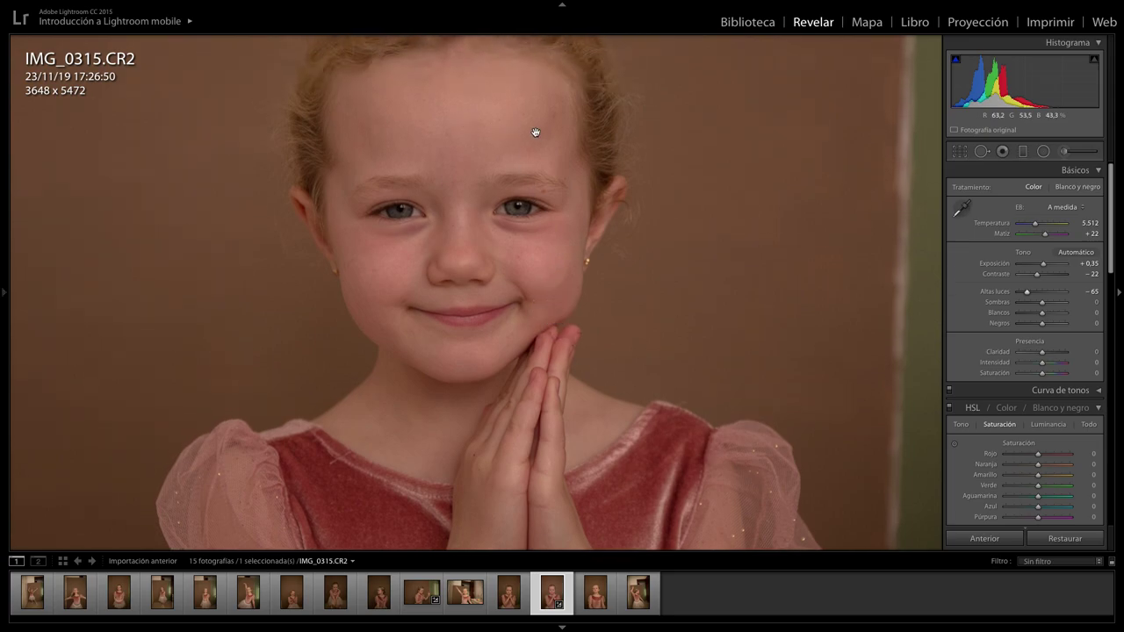
{"action": "left_click_drag", "start_coordinate": [753, 341], "coordinate": [753, 329]}
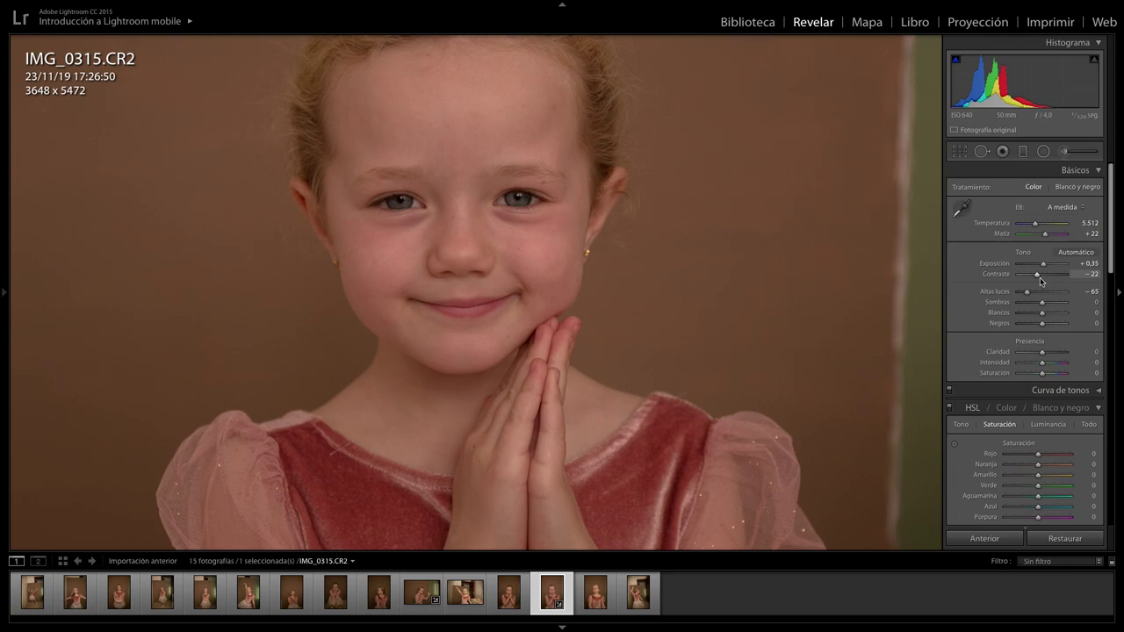
{"action": "mouse_move", "coordinate": [619, 305]}
{"action": "left_mouse_down"}
{"action": "mouse_move", "coordinate": [632, 358]}
{"action": "mouse_move", "coordinate": [617, 271]}
{"action": "mouse_move", "coordinate": [626, 324]}
{"action": "left_mouse_up"}
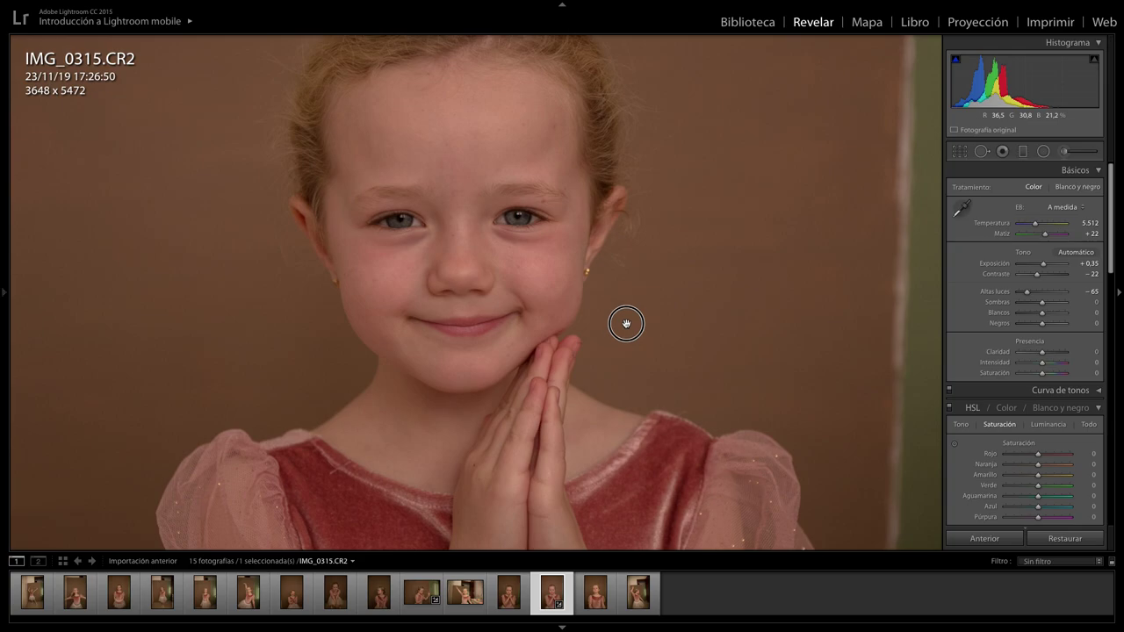
{"action": "mouse_move", "coordinate": [626, 324]}
{"action": "left_mouse_down"}
{"action": "mouse_move", "coordinate": [642, 370]}
{"action": "mouse_move", "coordinate": [627, 293]}
{"action": "left_mouse_up"}
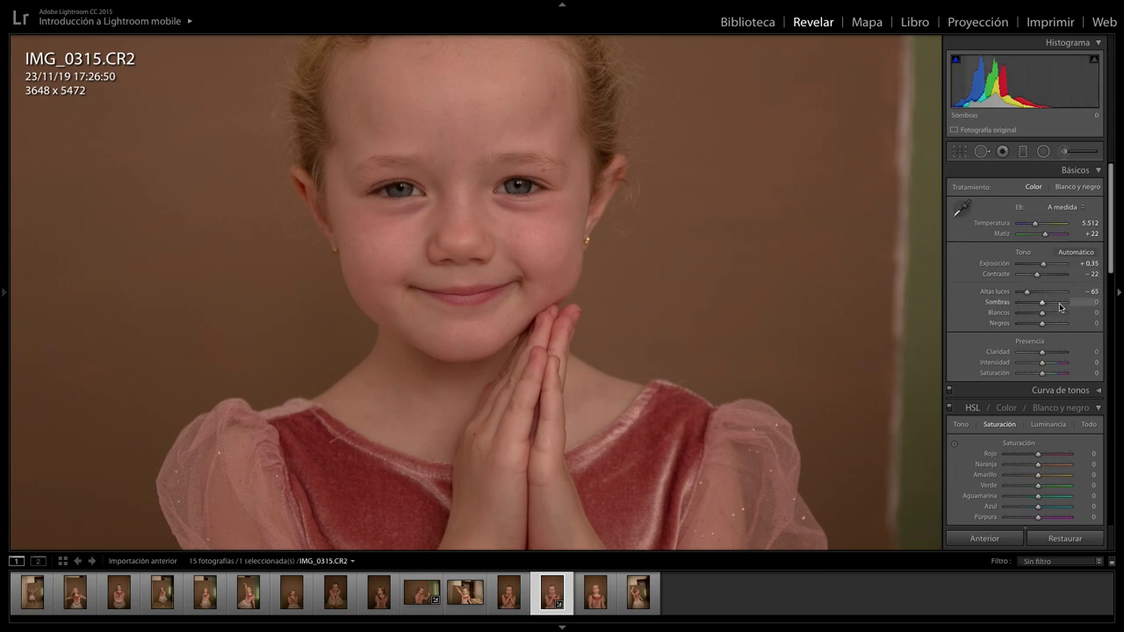
Step: Lift the shadows, trying +100 before settling at +27
{"action": "left_click_drag", "start_coordinate": [1042, 304], "coordinate": [1051, 304]}
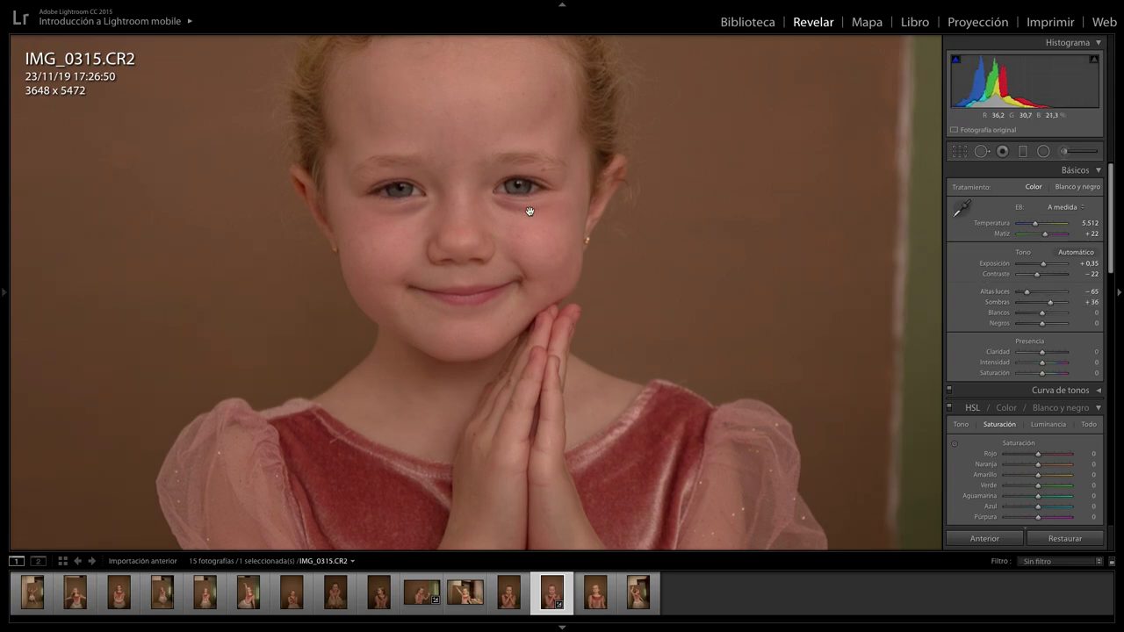
{"action": "left_click_drag", "start_coordinate": [533, 214], "coordinate": [571, 263]}
{"action": "left_click_drag", "start_coordinate": [1050, 302], "coordinate": [1070, 305]}
{"action": "left_click_drag", "start_coordinate": [597, 307], "coordinate": [603, 256]}
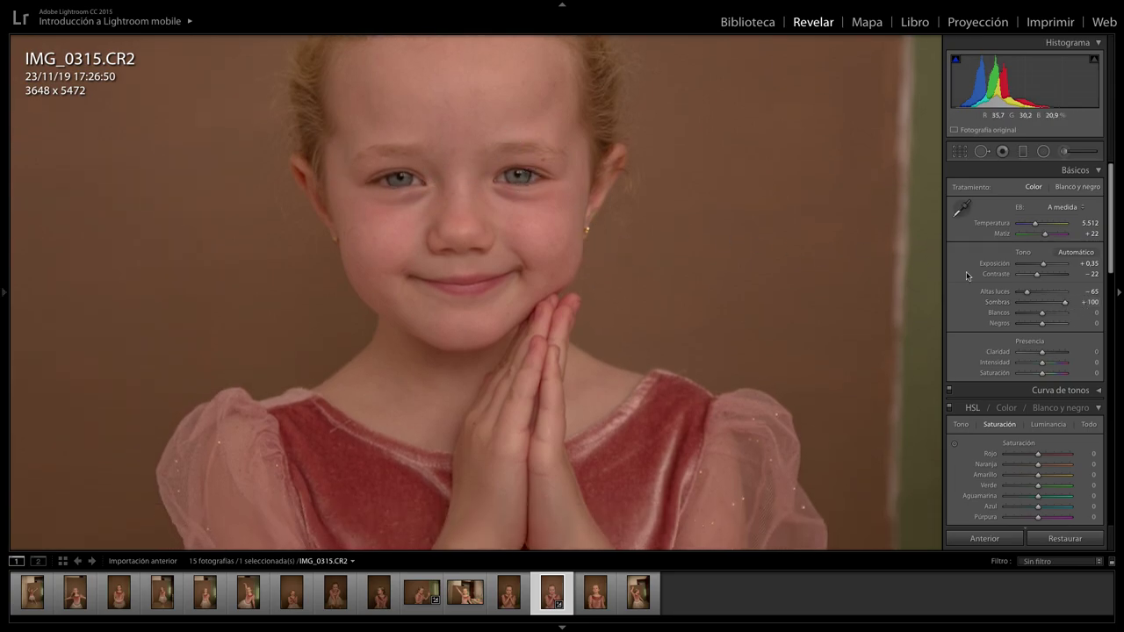
{"action": "left_click_drag", "start_coordinate": [1065, 302], "coordinate": [1050, 305]}
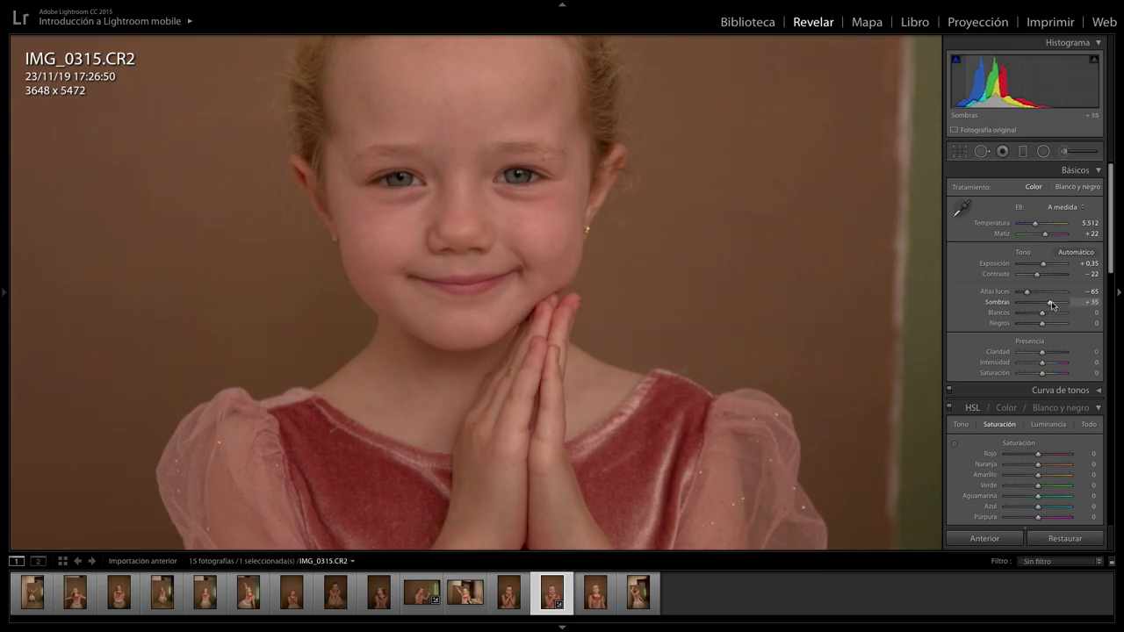
{"action": "left_click_drag", "start_coordinate": [1052, 305], "coordinate": [1047, 303]}
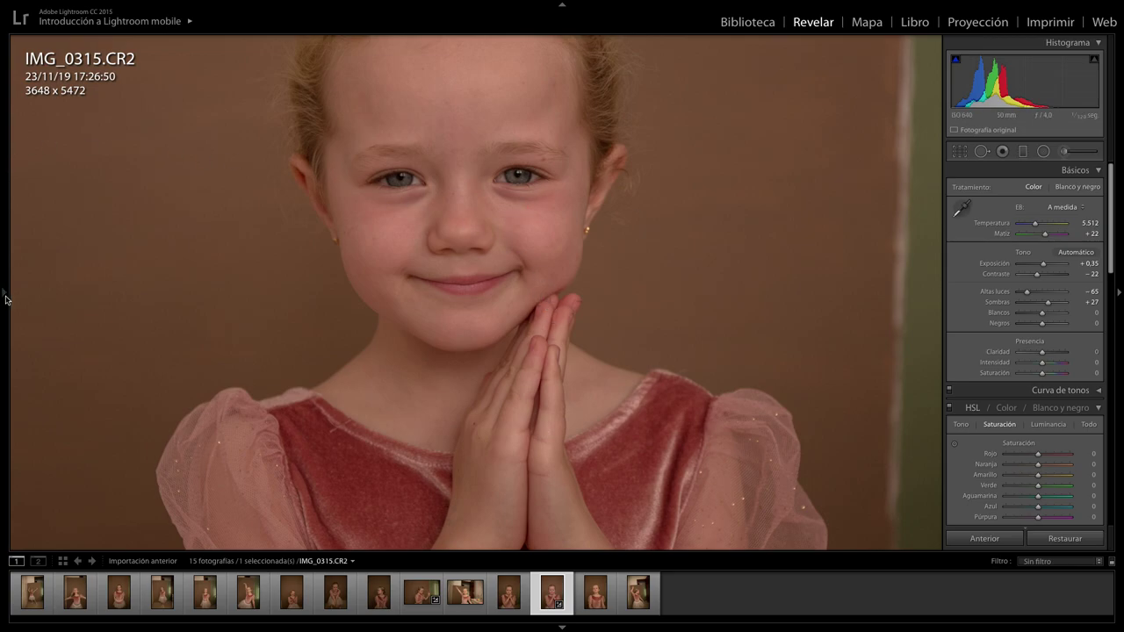
Step: Fit the photo, start a crop and lower its top edge to just above her head
{"action": "left_click", "coordinate": [111, 42]}
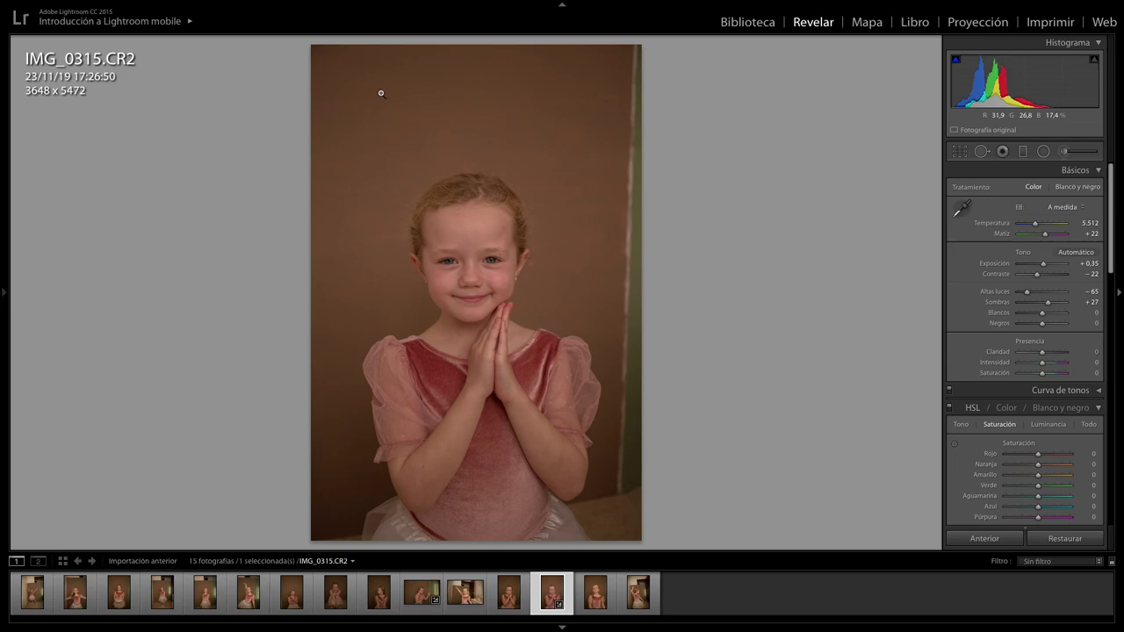
{"action": "left_click", "coordinate": [959, 153]}
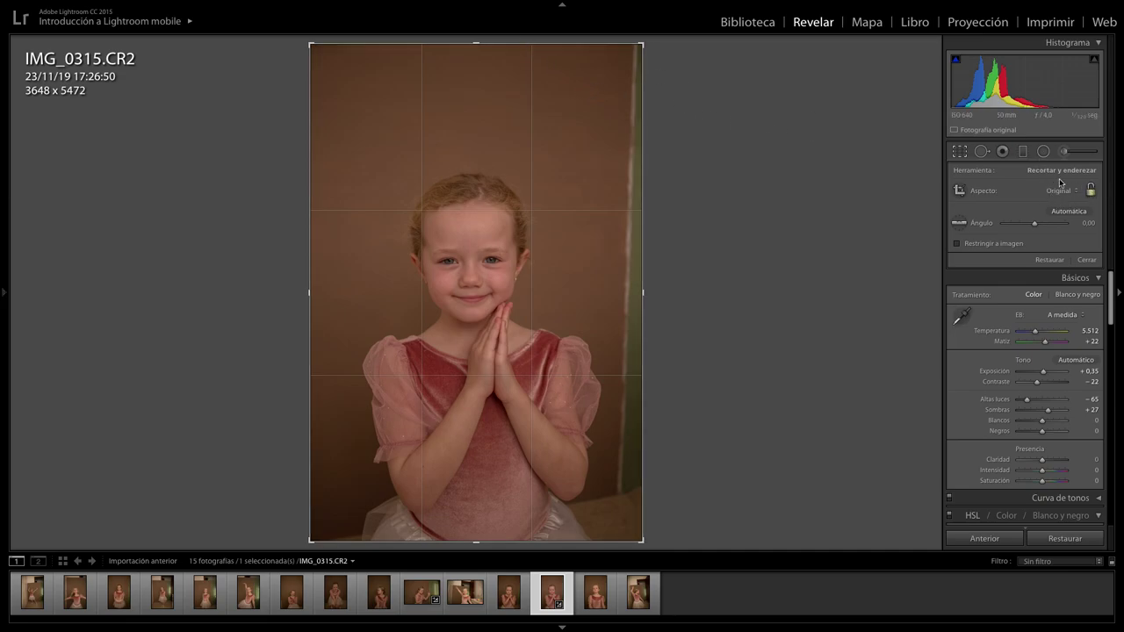
{"action": "mouse_move", "coordinate": [476, 43]}
{"action": "left_mouse_down"}
{"action": "mouse_move", "coordinate": [481, 118]}
{"action": "mouse_move", "coordinate": [479, 43]}
{"action": "left_mouse_up"}
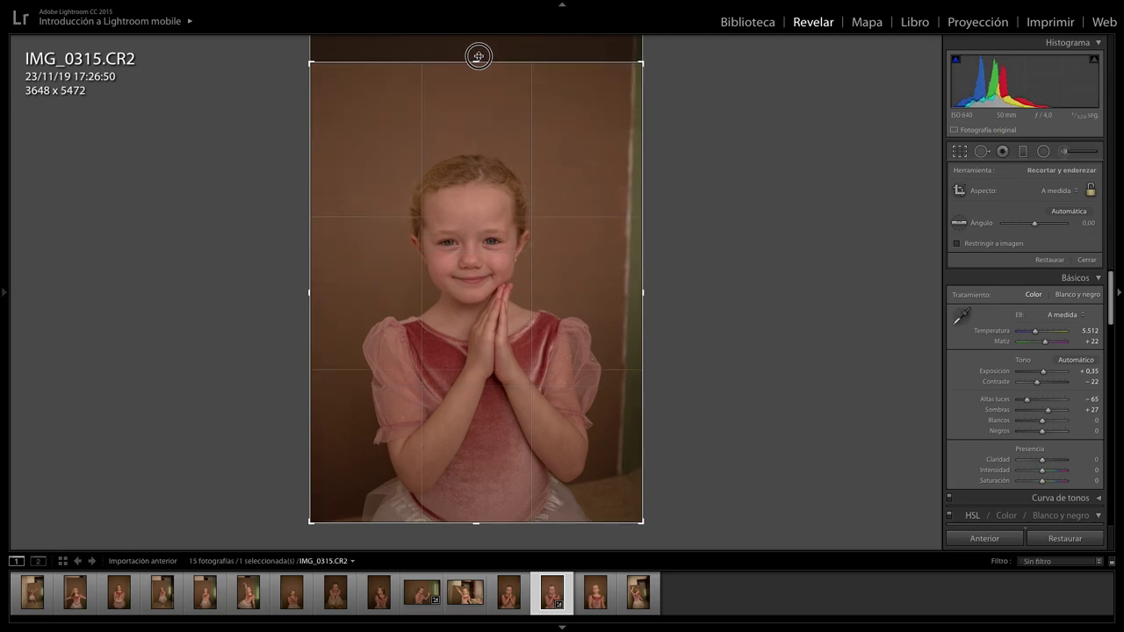
{"action": "left_click", "coordinate": [1091, 189]}
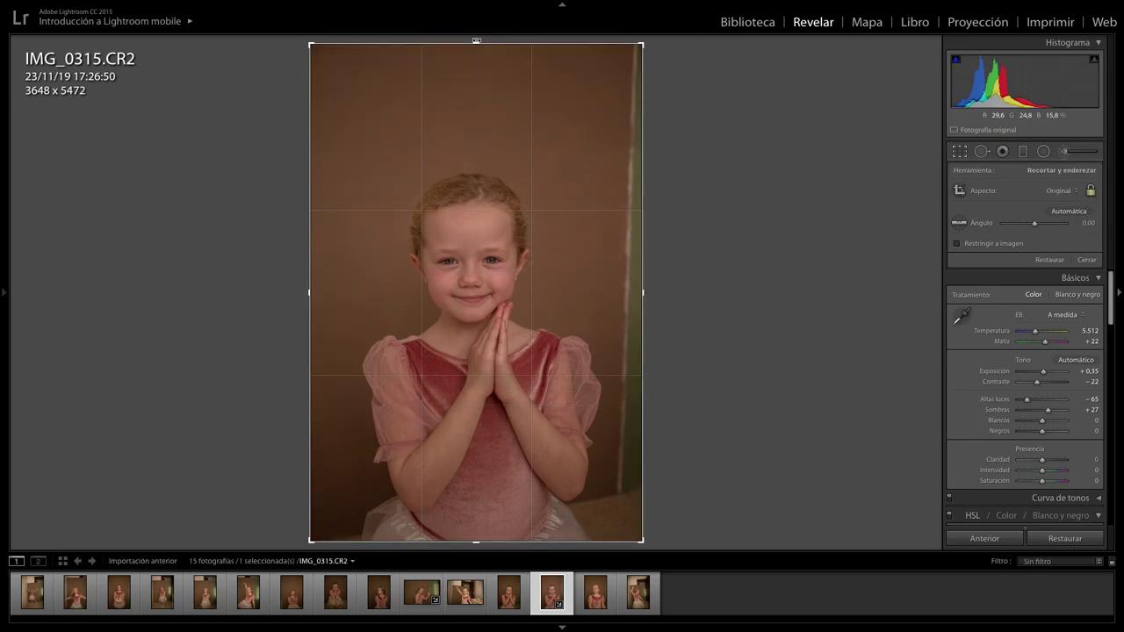
{"action": "mouse_move", "coordinate": [475, 43]}
{"action": "left_mouse_down"}
{"action": "mouse_move", "coordinate": [490, 118]}
{"action": "mouse_move", "coordinate": [483, 41]}
{"action": "left_mouse_up"}
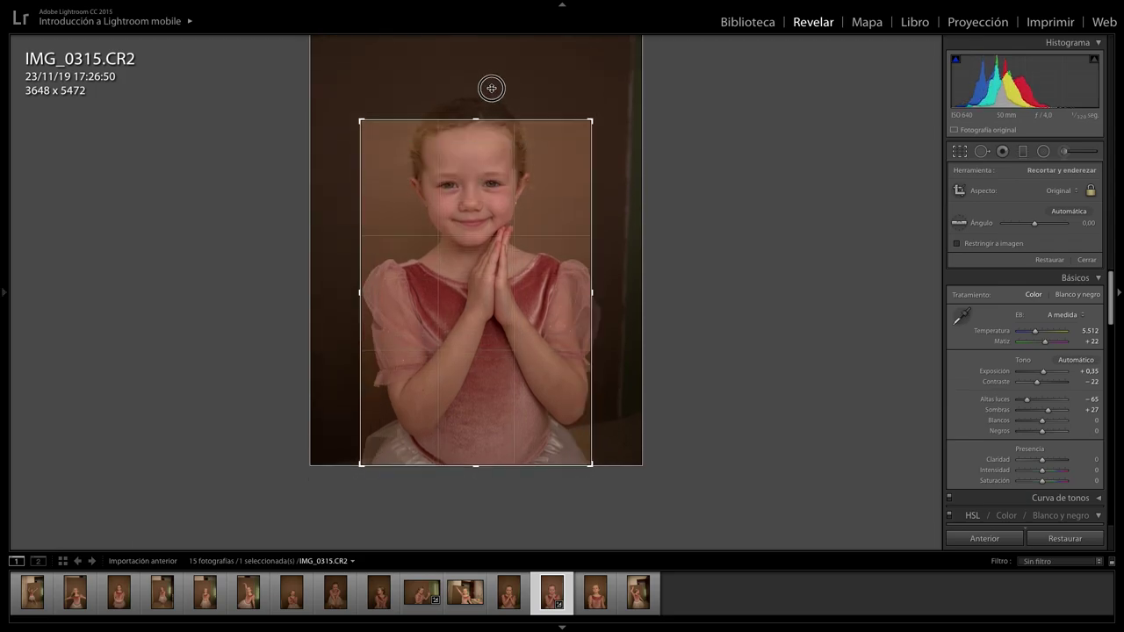
{"action": "left_click", "coordinate": [1091, 187]}
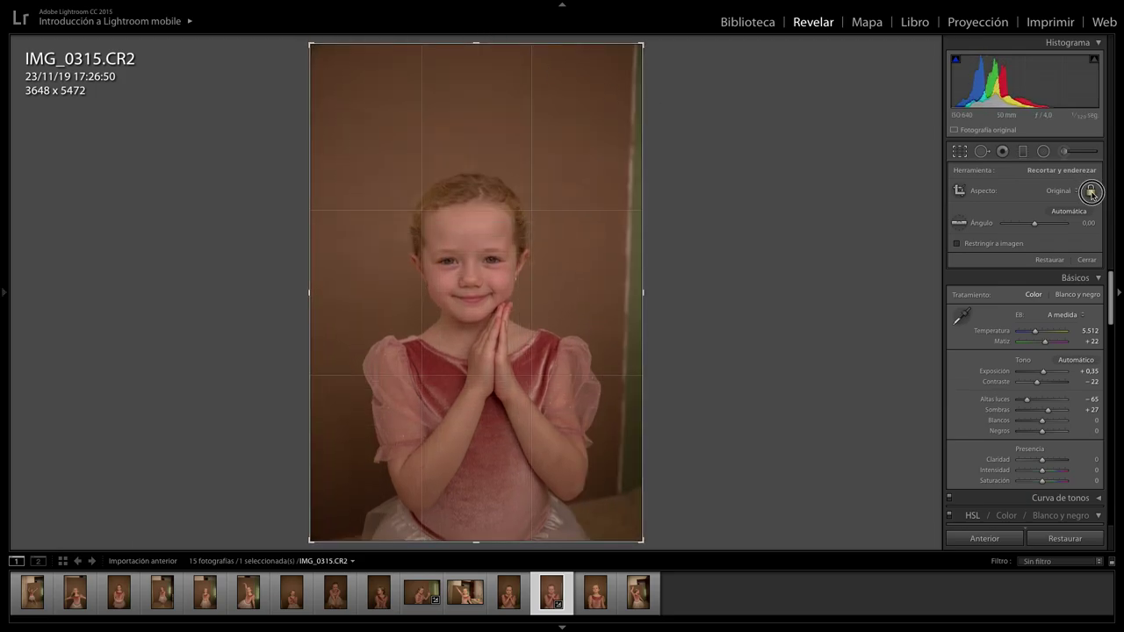
{"action": "left_click_drag", "start_coordinate": [477, 42], "coordinate": [476, 81]}
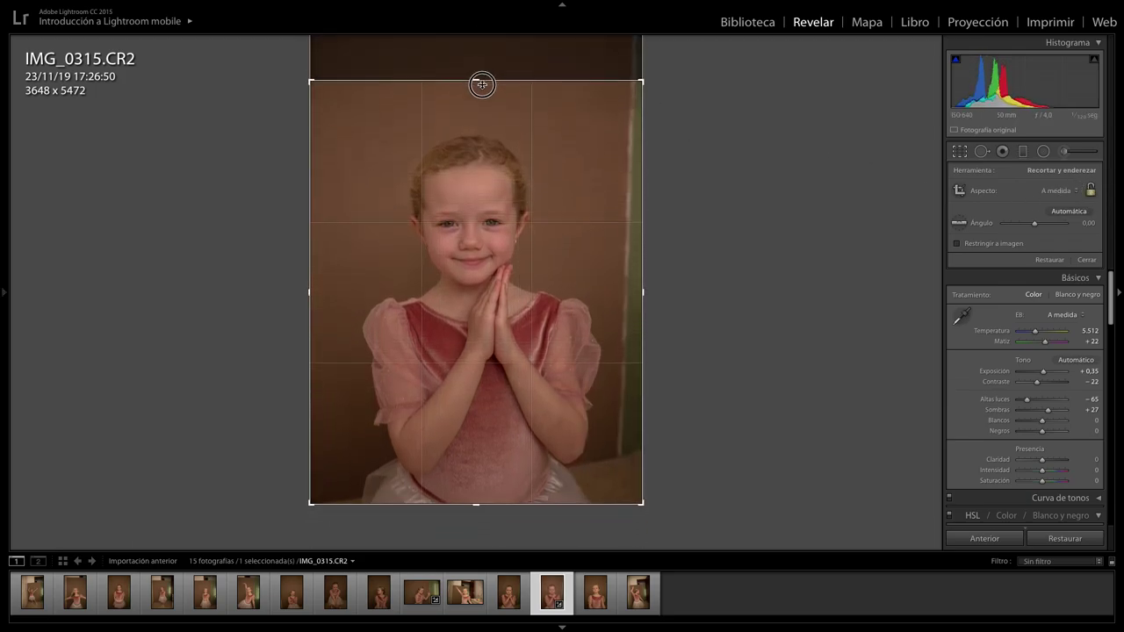
Step: Trim the bottom and sides to a 4 x 5 frame of 2967 x 3706 and apply
{"action": "left_click_drag", "start_coordinate": [474, 503], "coordinate": [474, 465]}
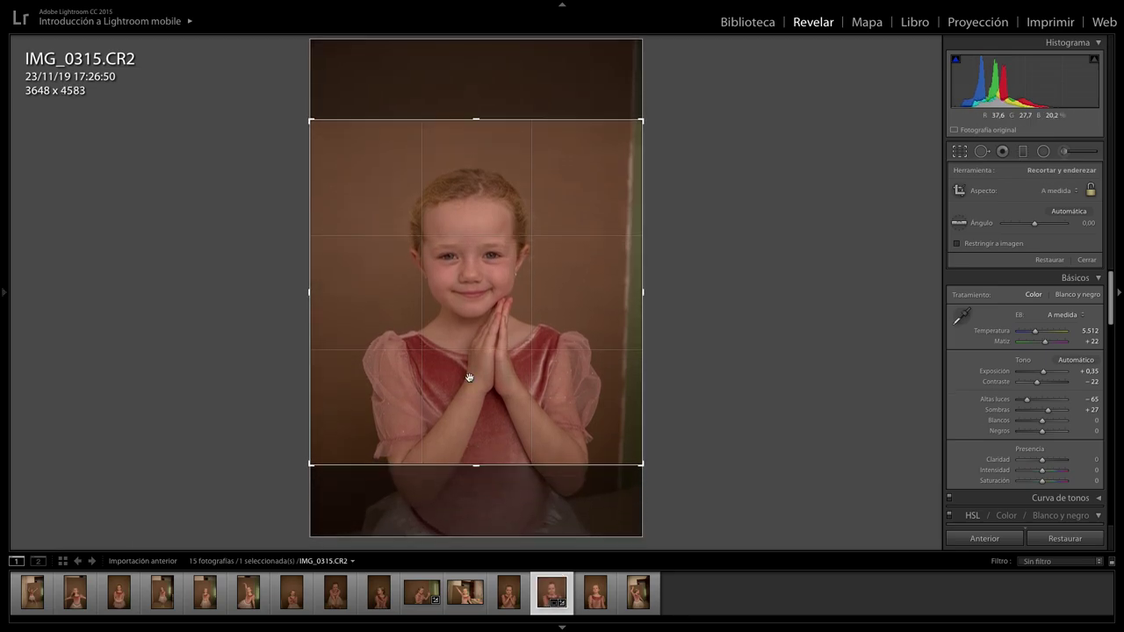
{"action": "left_click_drag", "start_coordinate": [642, 291], "coordinate": [631, 291]}
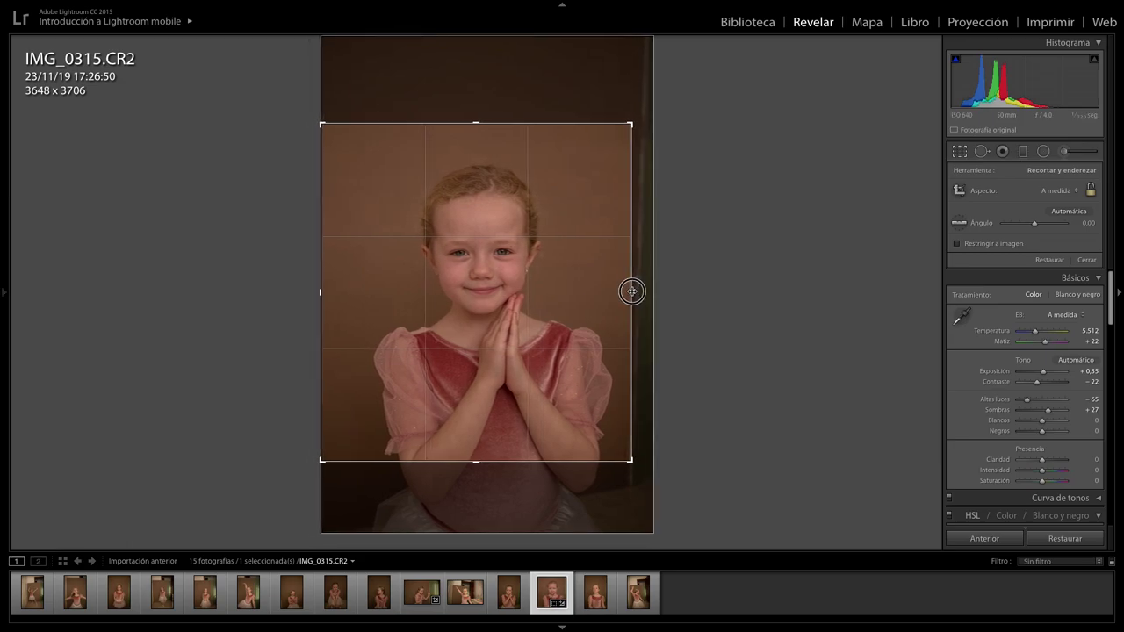
{"action": "left_click_drag", "start_coordinate": [321, 293], "coordinate": [340, 299]}
{"action": "left_click_drag", "start_coordinate": [474, 323], "coordinate": [502, 325]}
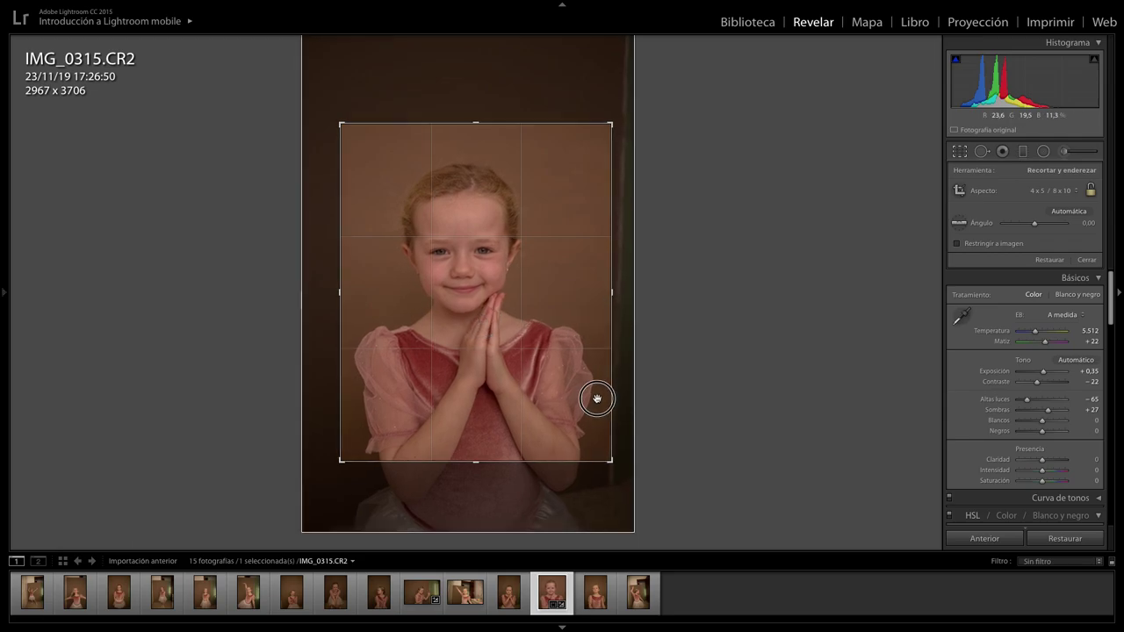
{"action": "left_click_drag", "start_coordinate": [596, 399], "coordinate": [598, 396]}
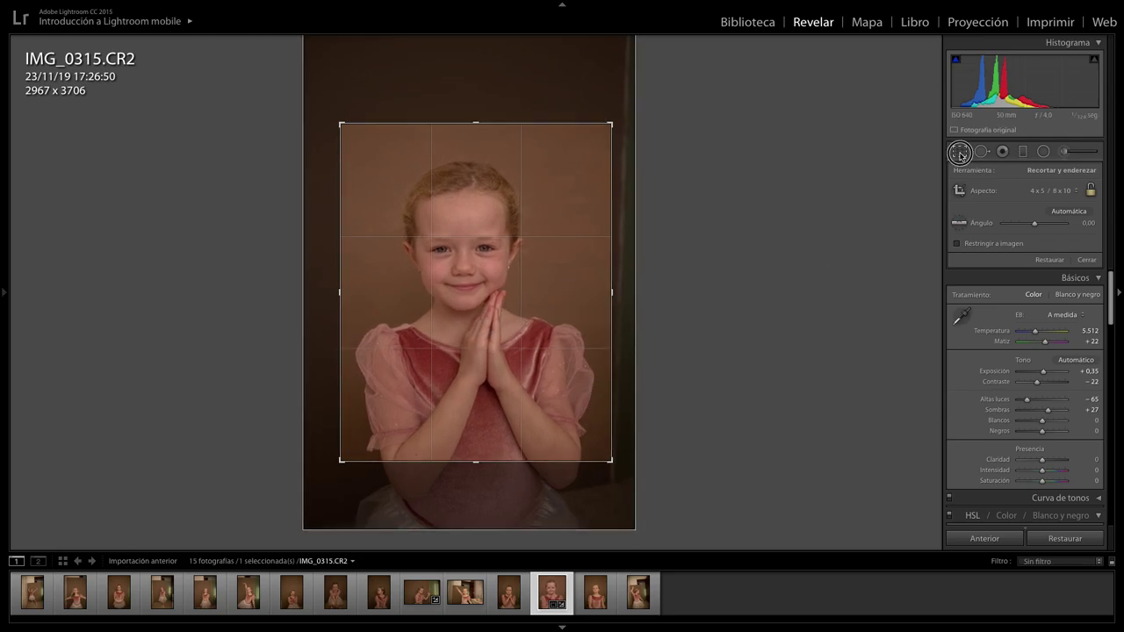
{"action": "left_click", "coordinate": [960, 151]}
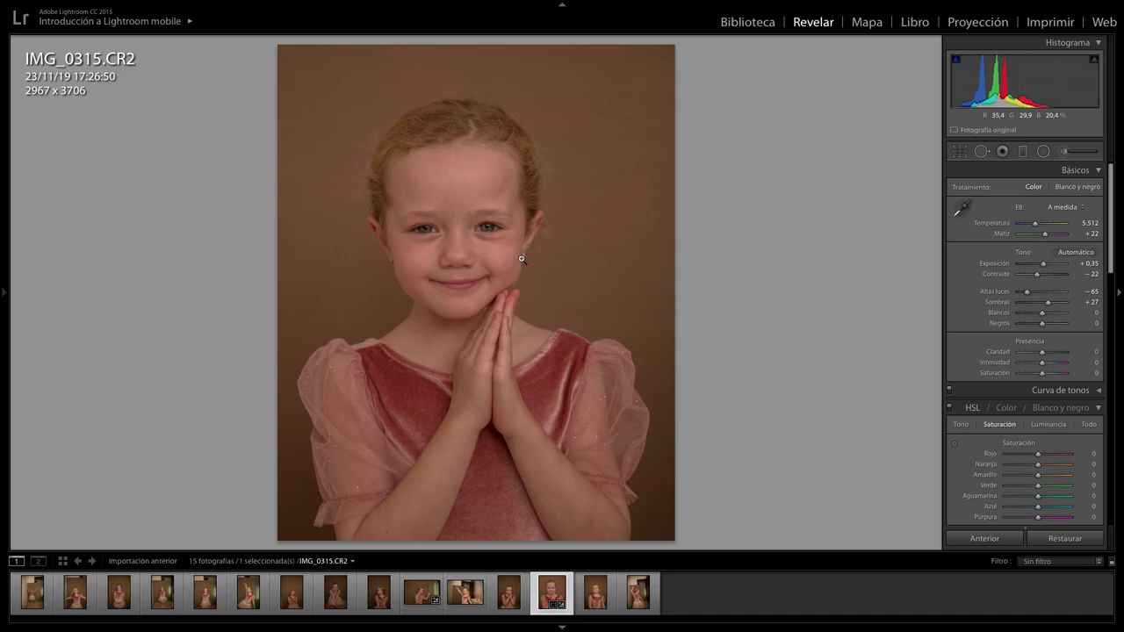
Step: Set highlights to −50 and clarity to +7, then check the face close up
{"action": "left_click_drag", "start_coordinate": [1028, 293], "coordinate": [1031, 293]}
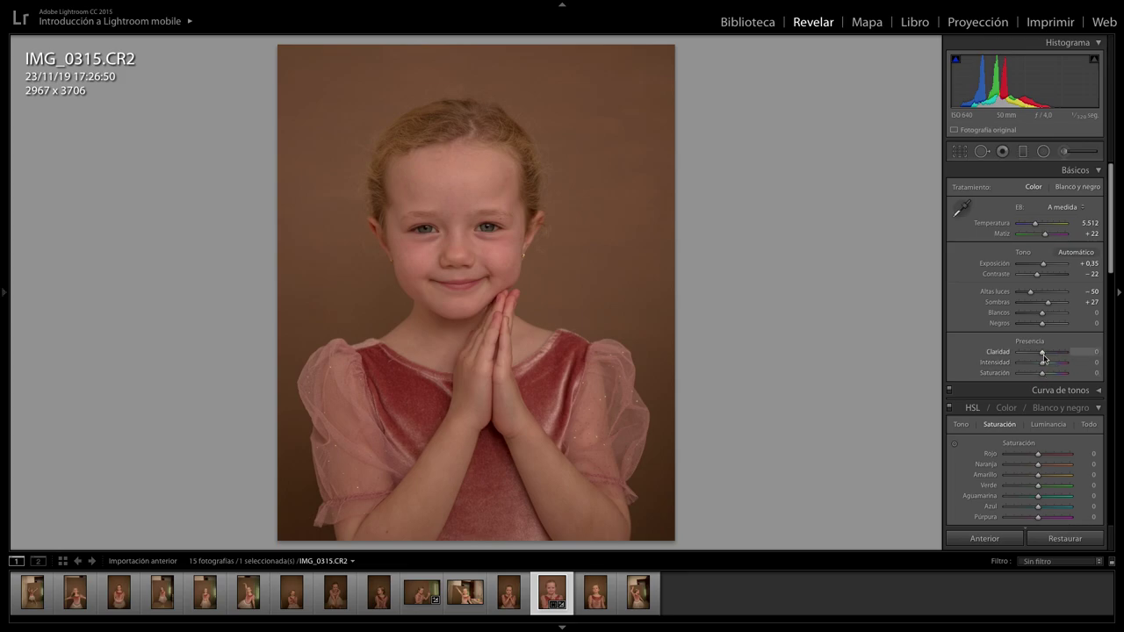
{"action": "mouse_move", "coordinate": [1043, 353]}
{"action": "left_mouse_down"}
{"action": "mouse_move", "coordinate": [1064, 355]}
{"action": "mouse_move", "coordinate": [1002, 366]}
{"action": "mouse_move", "coordinate": [1053, 367]}
{"action": "mouse_move", "coordinate": [1042, 366]}
{"action": "left_mouse_up"}
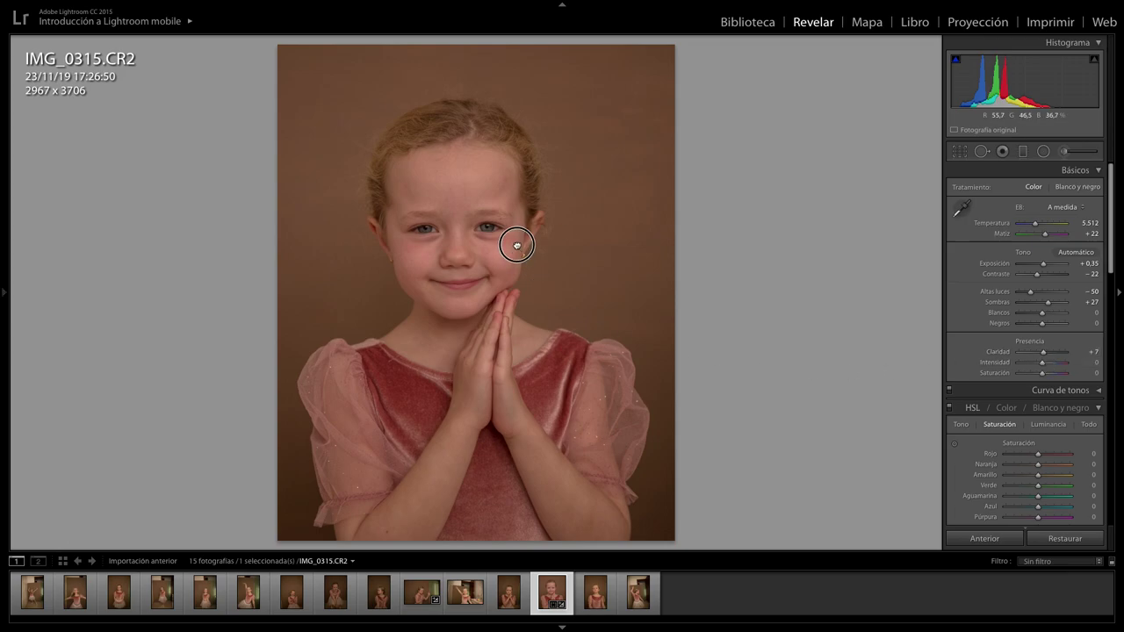
{"action": "left_click", "coordinate": [514, 244]}
{"action": "left_click_drag", "start_coordinate": [544, 251], "coordinate": [682, 254]}
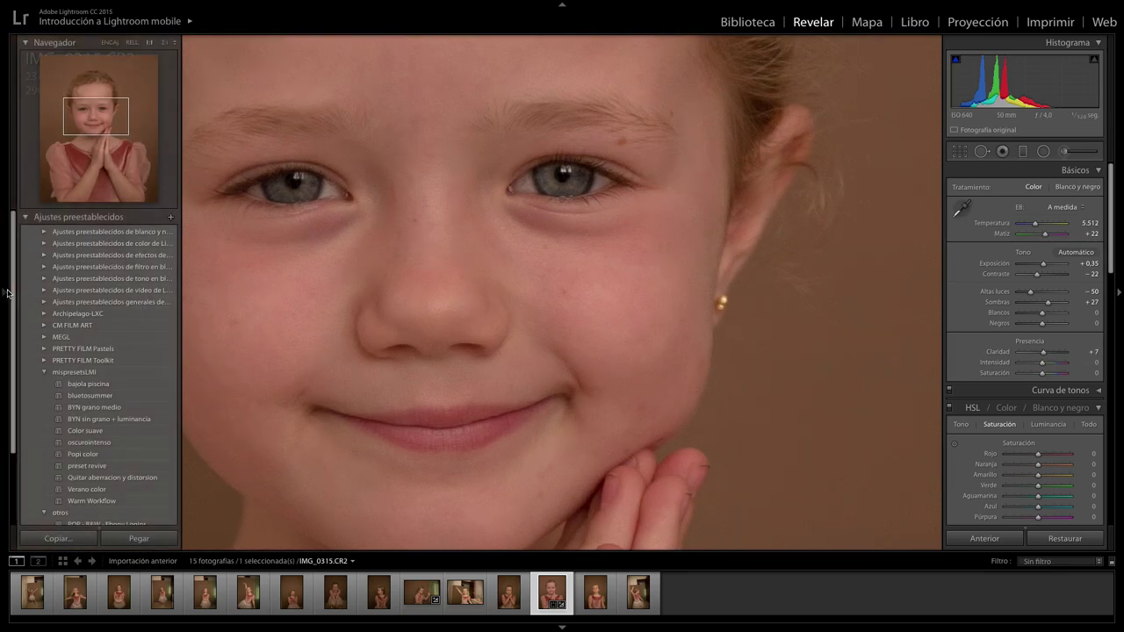
{"action": "left_click", "coordinate": [133, 42]}
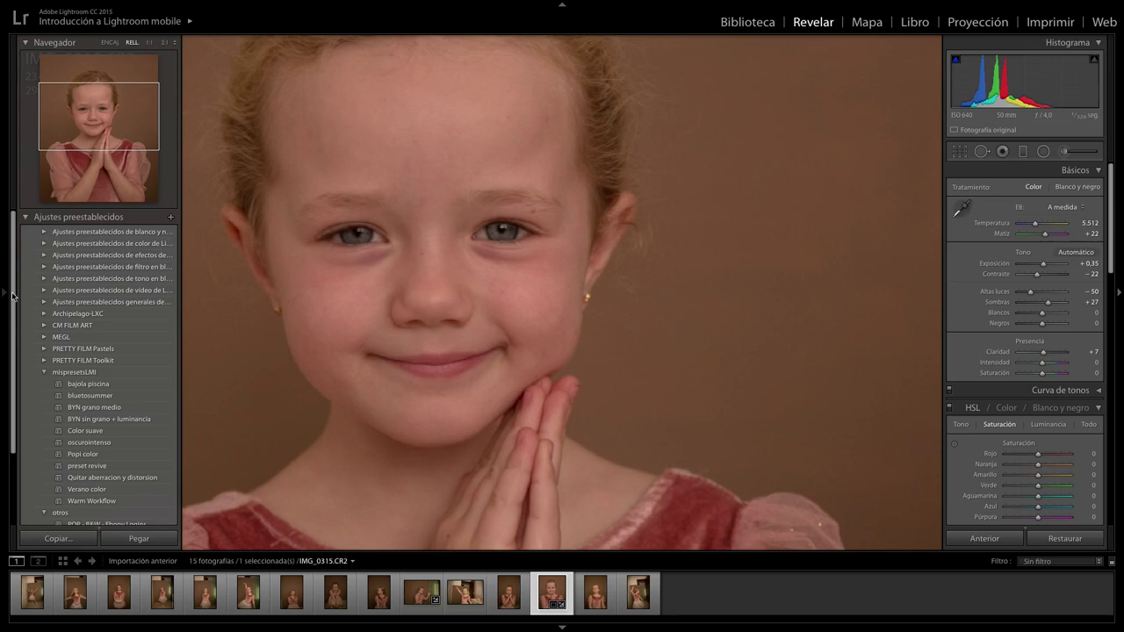
{"action": "key", "text": "F7"}
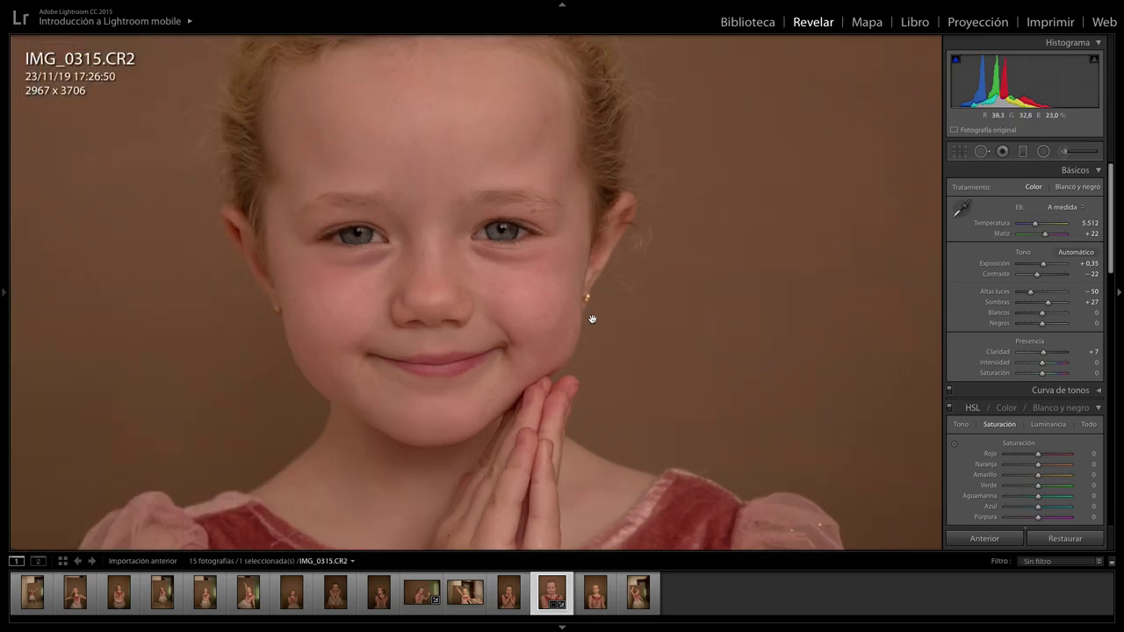
{"action": "mouse_move", "coordinate": [681, 321]}
{"action": "left_mouse_down"}
{"action": "mouse_move", "coordinate": [680, 391]}
{"action": "mouse_move", "coordinate": [664, 171]}
{"action": "mouse_move", "coordinate": [669, 336]}
{"action": "mouse_move", "coordinate": [682, 374]}
{"action": "mouse_move", "coordinate": [685, 311]}
{"action": "mouse_move", "coordinate": [643, 240]}
{"action": "left_mouse_up"}
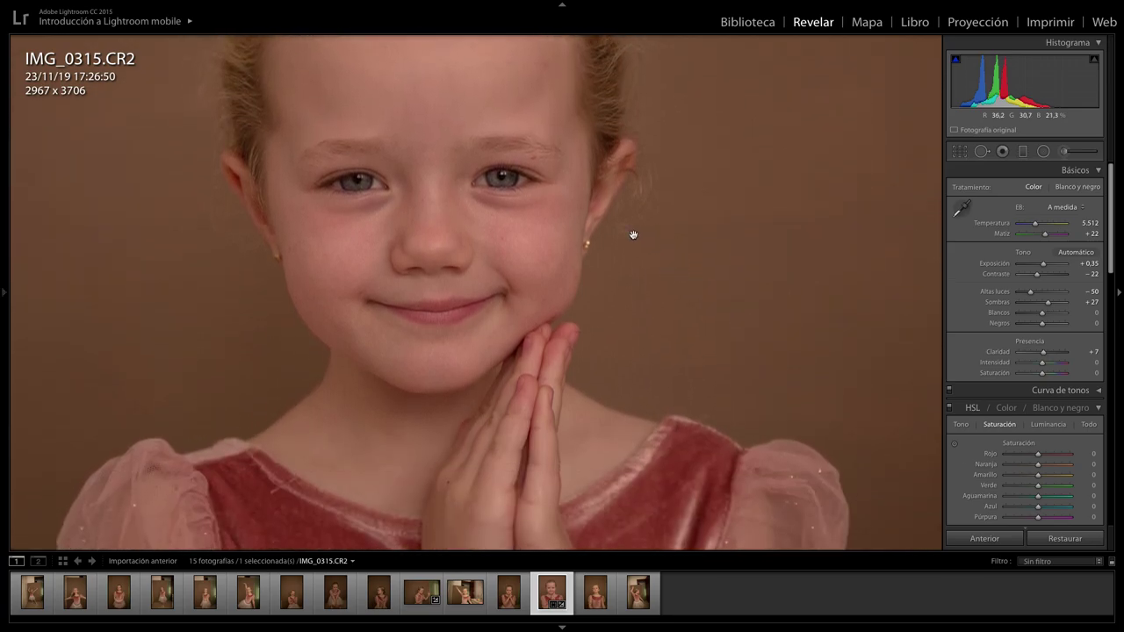
{"action": "mouse_move", "coordinate": [539, 289]}
{"action": "left_mouse_down"}
{"action": "mouse_move", "coordinate": [597, 374]}
{"action": "mouse_move", "coordinate": [597, 326]}
{"action": "mouse_move", "coordinate": [741, 298]}
{"action": "left_mouse_up"}
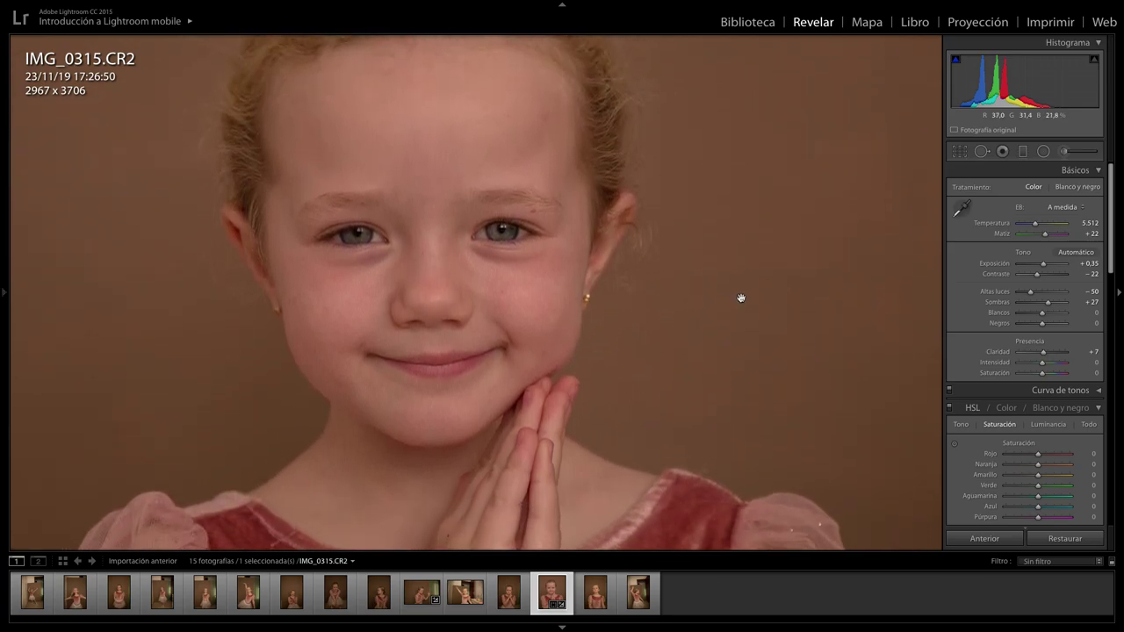
{"action": "left_click_drag", "start_coordinate": [559, 228], "coordinate": [559, 267]}
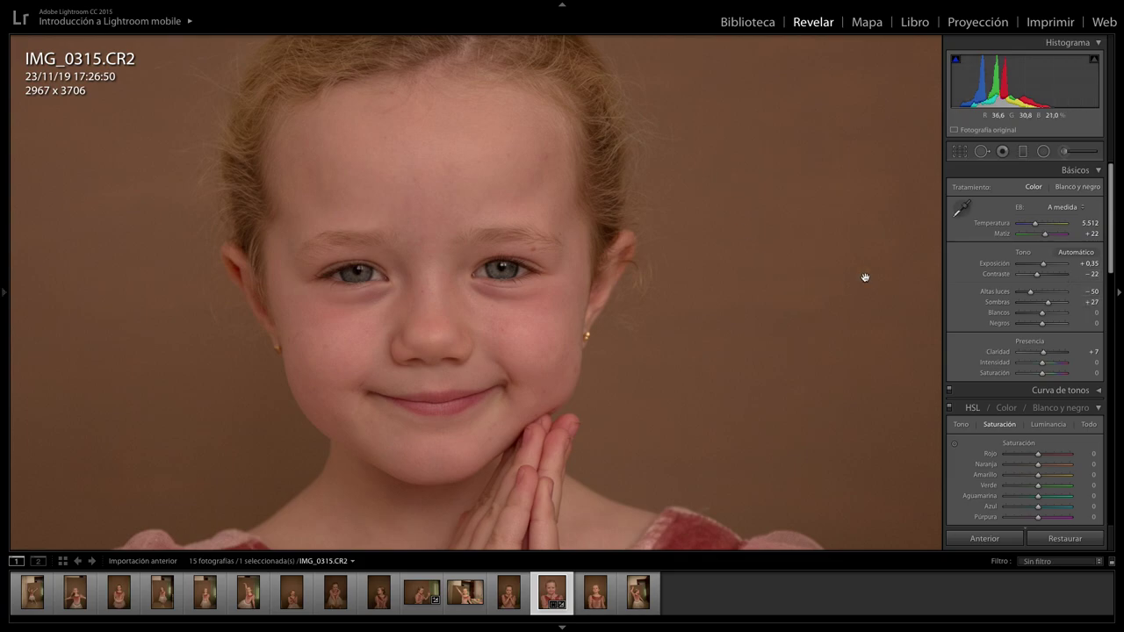
Step: Bring up the Luminance tab of the HSL panel
{"action": "mouse_move", "coordinate": [1111, 251]}
{"action": "left_mouse_down"}
{"action": "mouse_move", "coordinate": [1111, 277]}
{"action": "mouse_move", "coordinate": [1072, 290]}
{"action": "left_mouse_up"}
{"action": "left_click", "coordinate": [971, 281]}
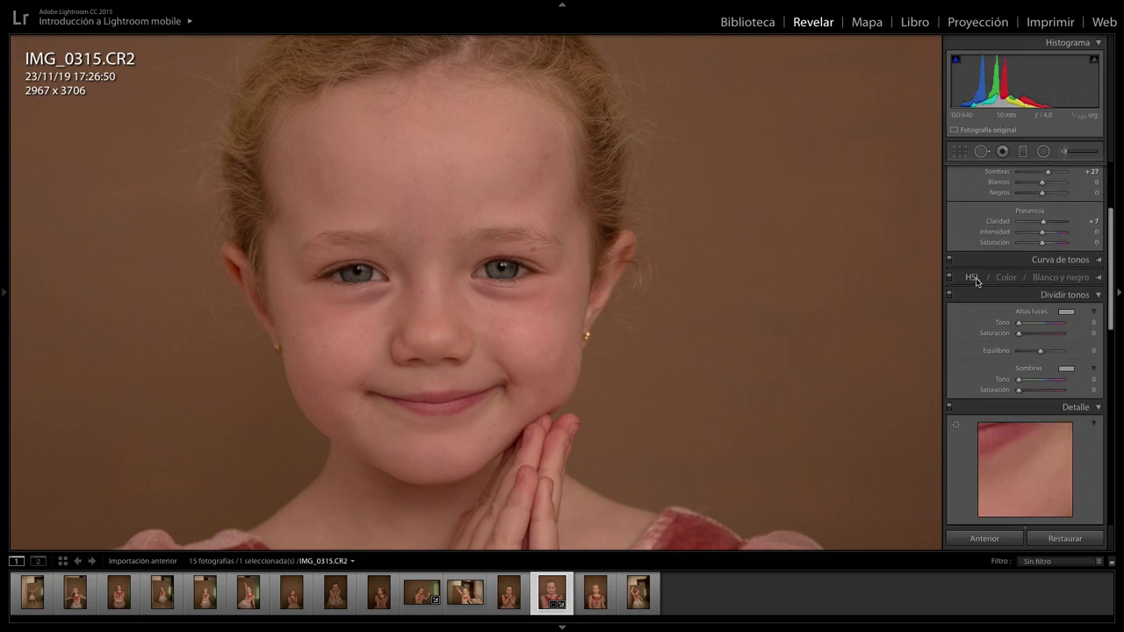
{"action": "left_click", "coordinate": [972, 278]}
{"action": "left_click", "coordinate": [962, 294]}
{"action": "left_click", "coordinate": [999, 294]}
{"action": "left_click", "coordinate": [1053, 294]}
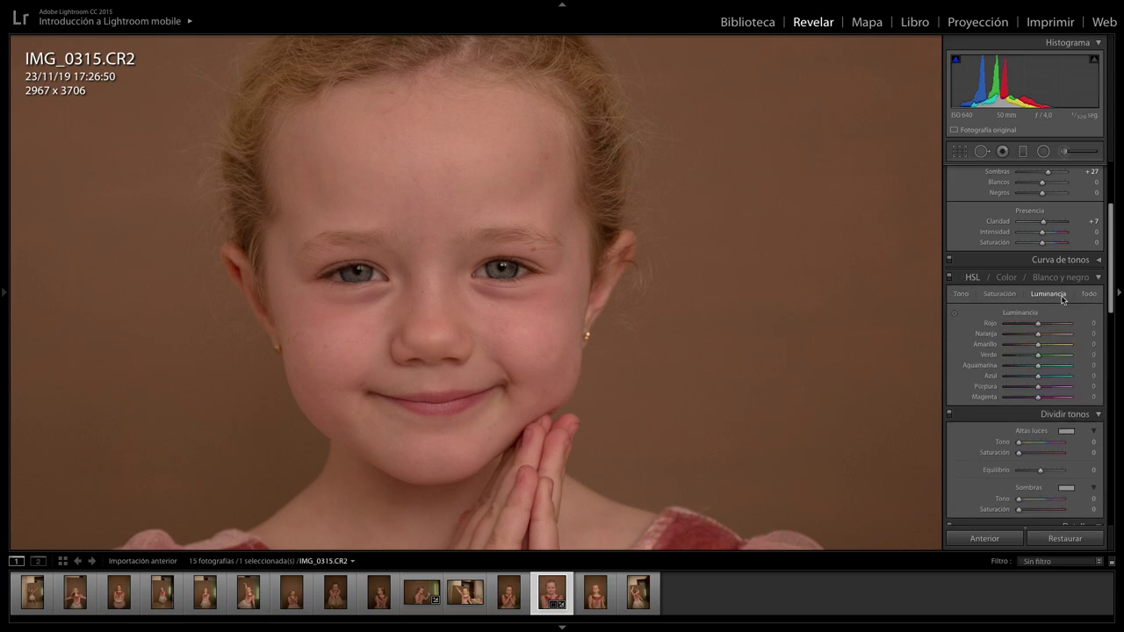
{"action": "scroll", "coordinate": [579, 304], "scroll_direction": "down", "scroll_amount": 2}
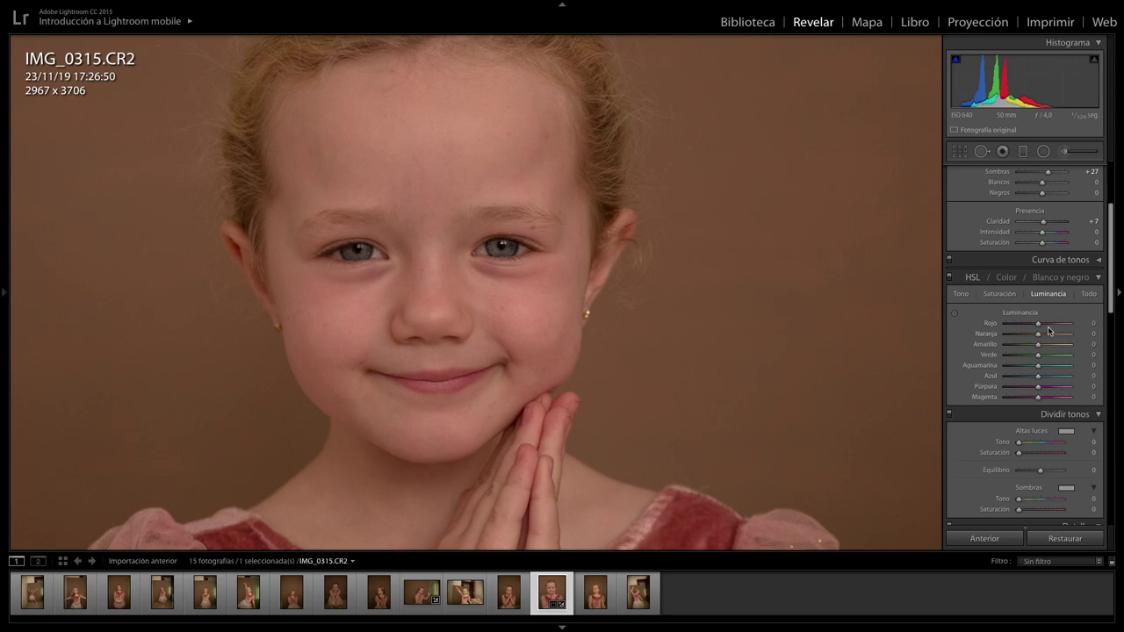
Step: Set HSL luminance to Red −5, Orange +17 and Yellow +7
{"action": "left_click_drag", "start_coordinate": [1037, 324], "coordinate": [1041, 334]}
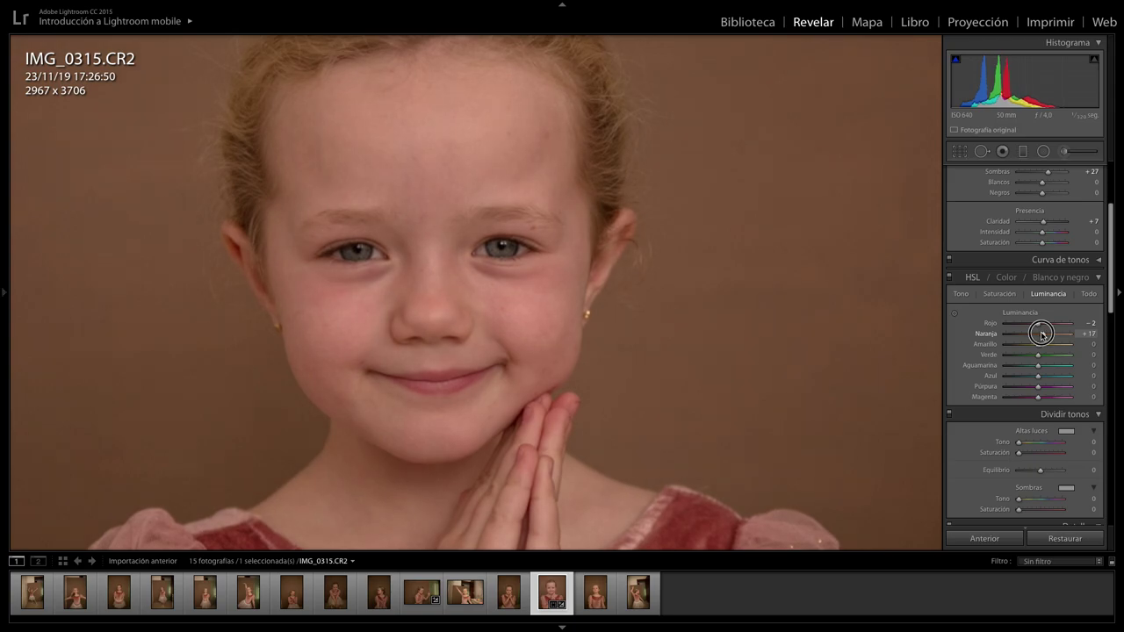
{"action": "mouse_move", "coordinate": [1037, 345]}
{"action": "left_mouse_down"}
{"action": "mouse_move", "coordinate": [1006, 348]}
{"action": "mouse_move", "coordinate": [1041, 354]}
{"action": "left_mouse_up"}
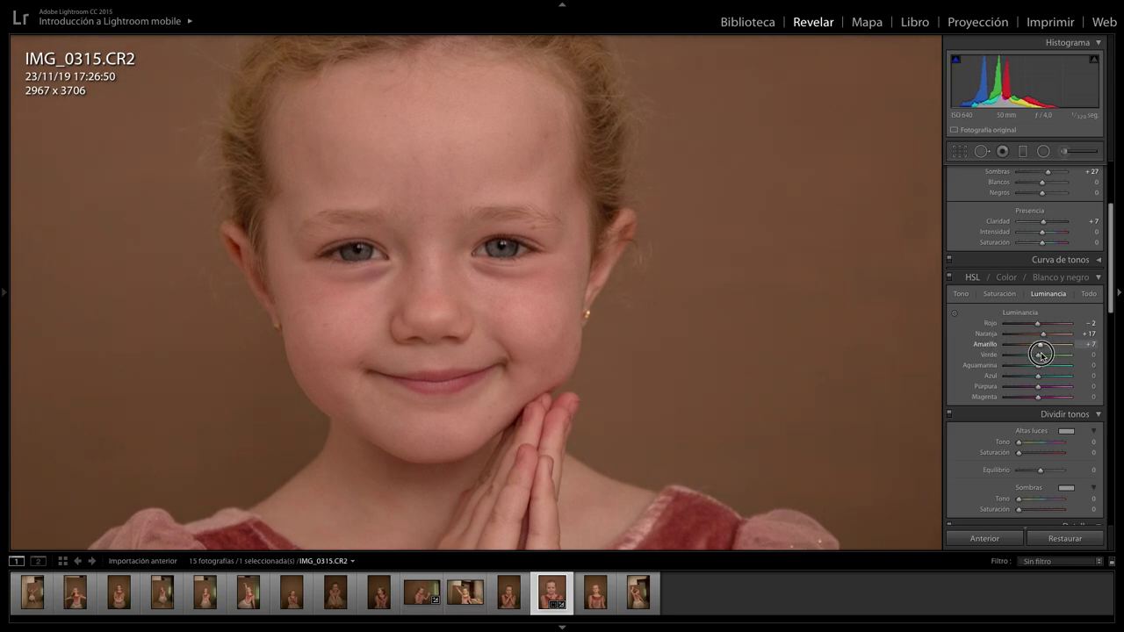
{"action": "mouse_move", "coordinate": [602, 307]}
{"action": "left_mouse_down"}
{"action": "mouse_move", "coordinate": [611, 278]}
{"action": "mouse_move", "coordinate": [617, 313]}
{"action": "left_mouse_up"}
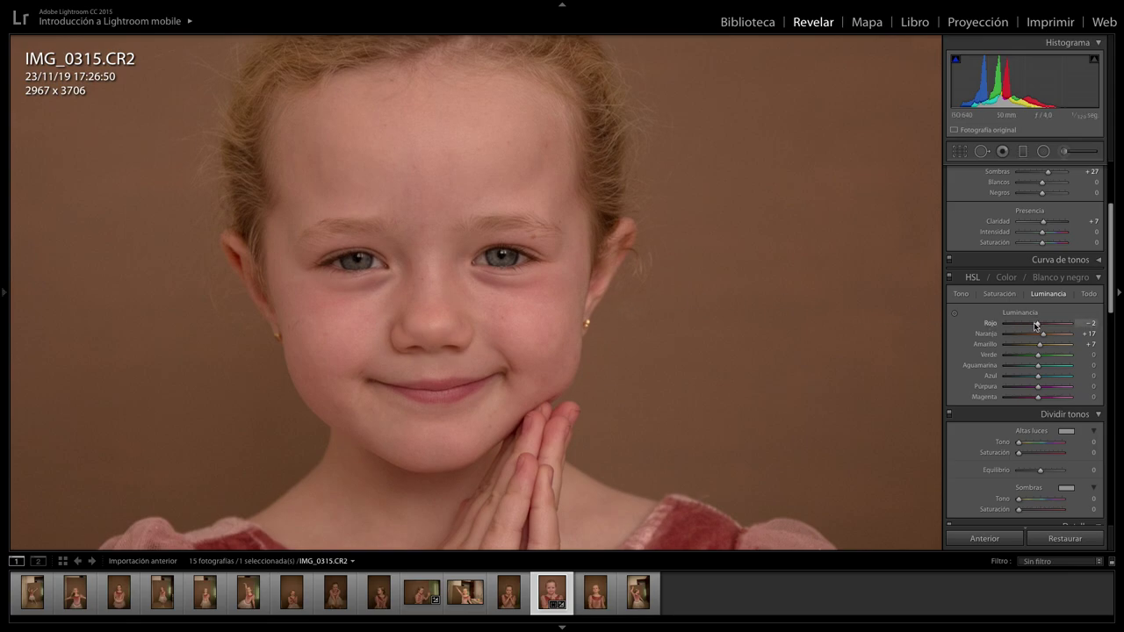
{"action": "left_click_drag", "start_coordinate": [1039, 326], "coordinate": [1037, 325]}
{"action": "mouse_move", "coordinate": [743, 306]}
{"action": "left_mouse_down"}
{"action": "mouse_move", "coordinate": [609, 304]}
{"action": "mouse_move", "coordinate": [614, 336]}
{"action": "mouse_move", "coordinate": [646, 338]}
{"action": "left_mouse_up"}
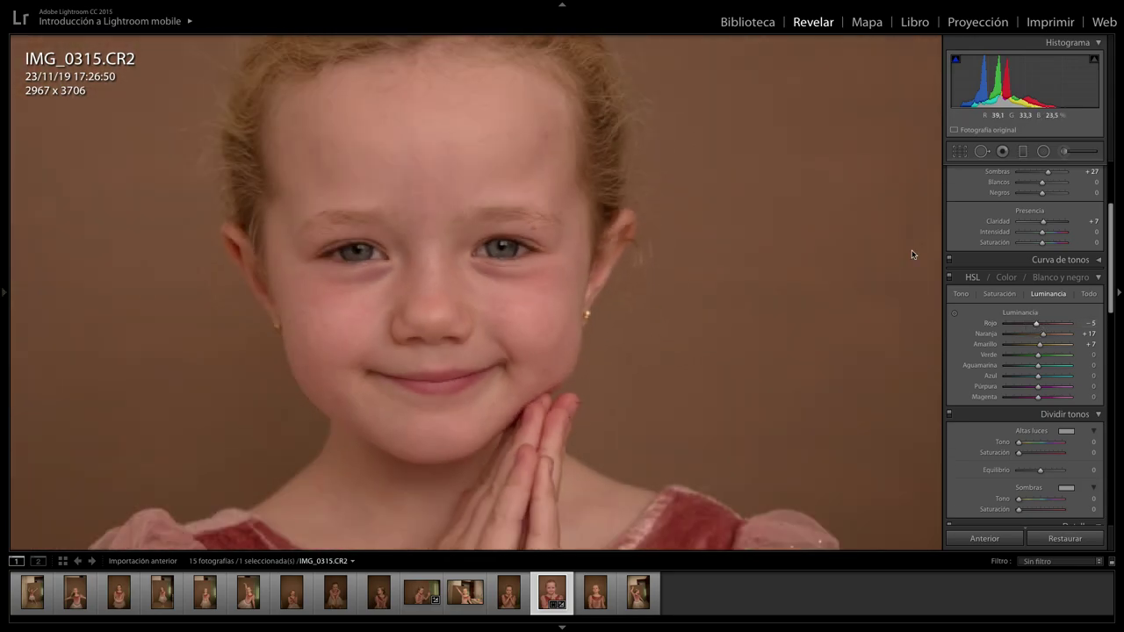
{"action": "mouse_move", "coordinate": [627, 369]}
{"action": "left_mouse_down"}
{"action": "mouse_move", "coordinate": [697, 279]}
{"action": "mouse_move", "coordinate": [700, 339]}
{"action": "mouse_move", "coordinate": [725, 398]}
{"action": "mouse_move", "coordinate": [723, 311]}
{"action": "mouse_move", "coordinate": [720, 381]}
{"action": "left_mouse_up"}
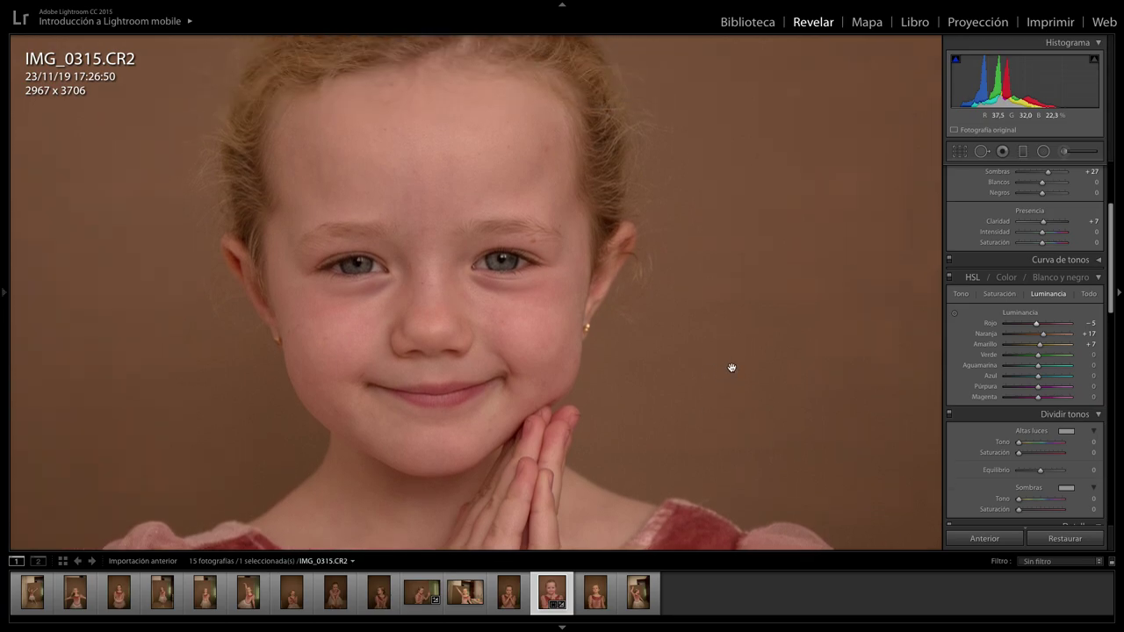
Step: Inspect eye, nose and mouth up close, then return to Fit and ready the Adjustment Brush at Clarity −32
{"action": "left_click", "coordinate": [732, 369]}
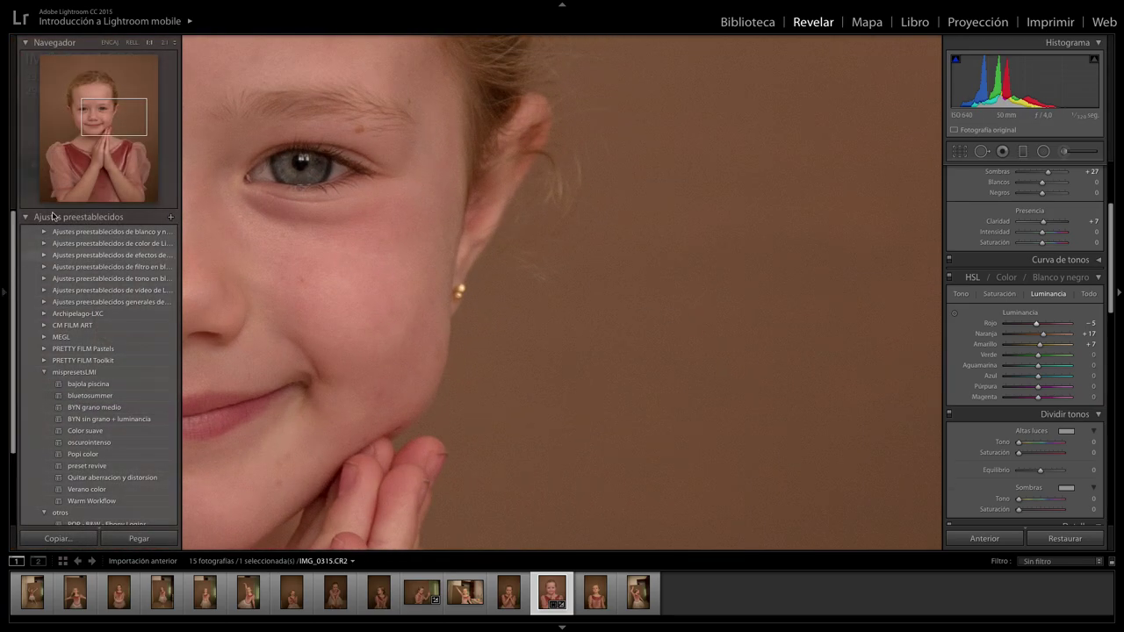
{"action": "left_click", "coordinate": [133, 43]}
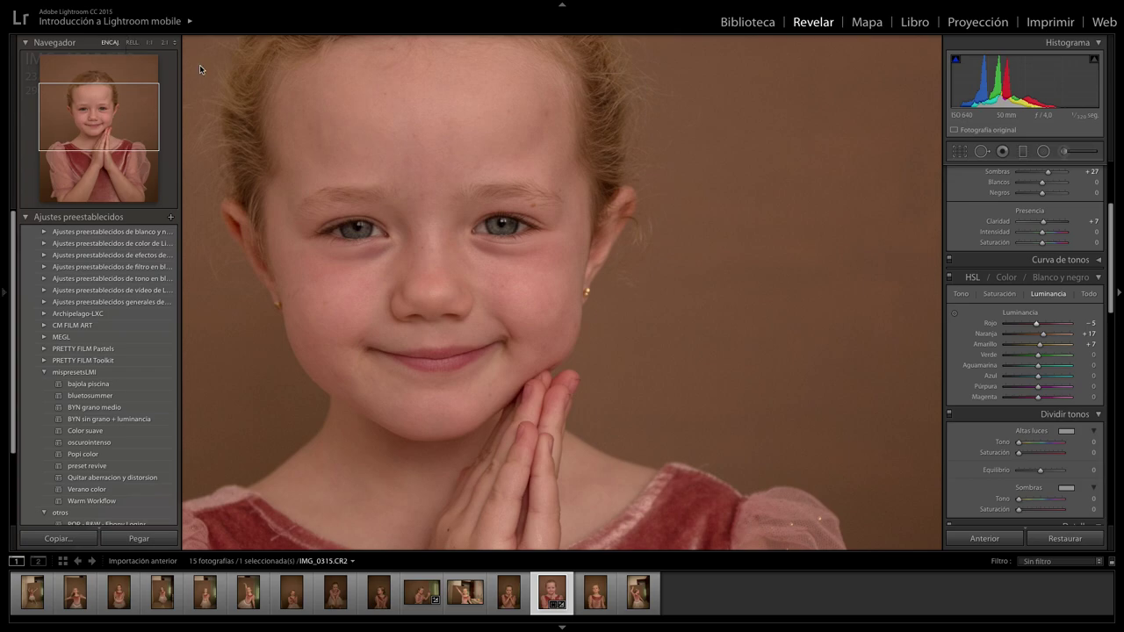
{"action": "left_click", "coordinate": [483, 281]}
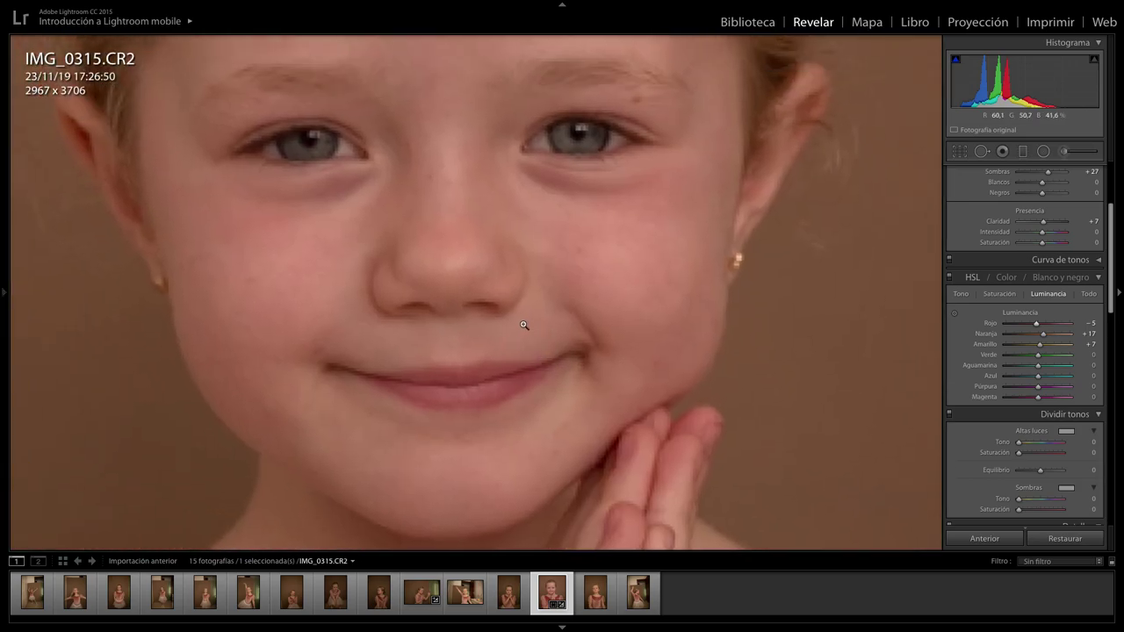
{"action": "left_click", "coordinate": [524, 325]}
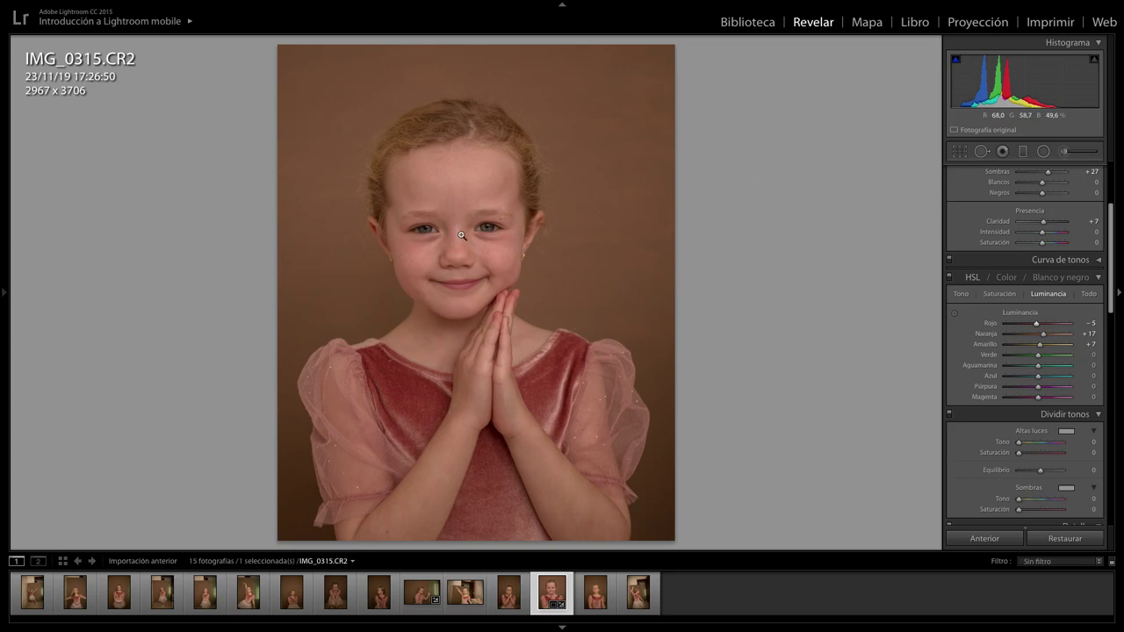
{"action": "left_click", "coordinate": [1064, 153]}
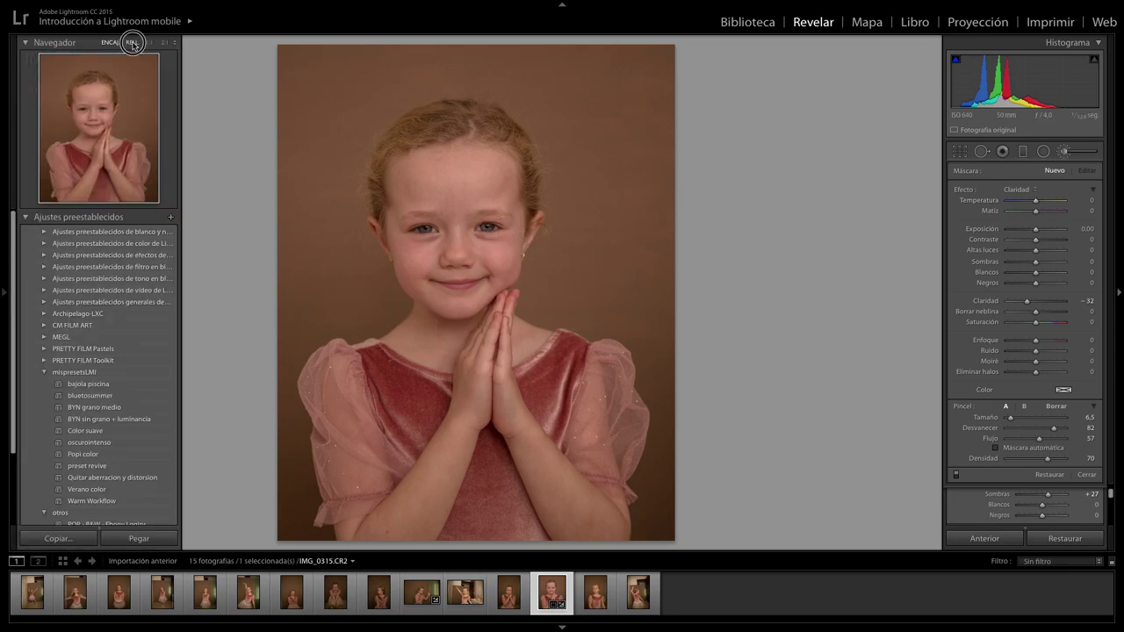
Step: Close the brush and centre her face in a Fill-zoom view
{"action": "left_click", "coordinate": [133, 42]}
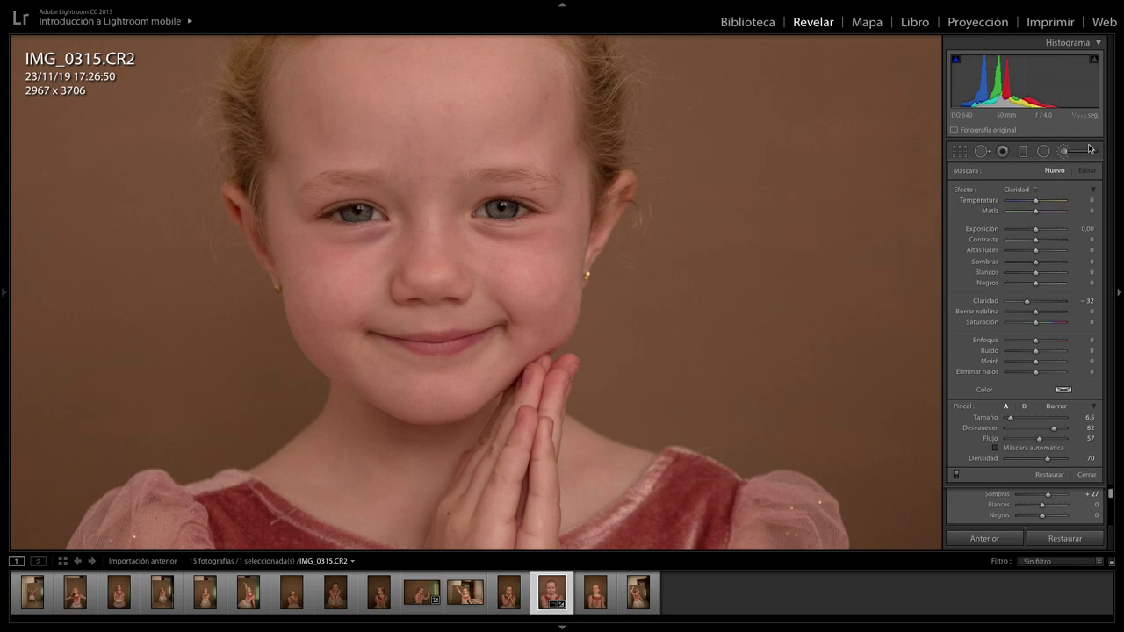
{"action": "left_click", "coordinate": [1062, 157]}
{"action": "left_click_drag", "start_coordinate": [682, 220], "coordinate": [712, 289]}
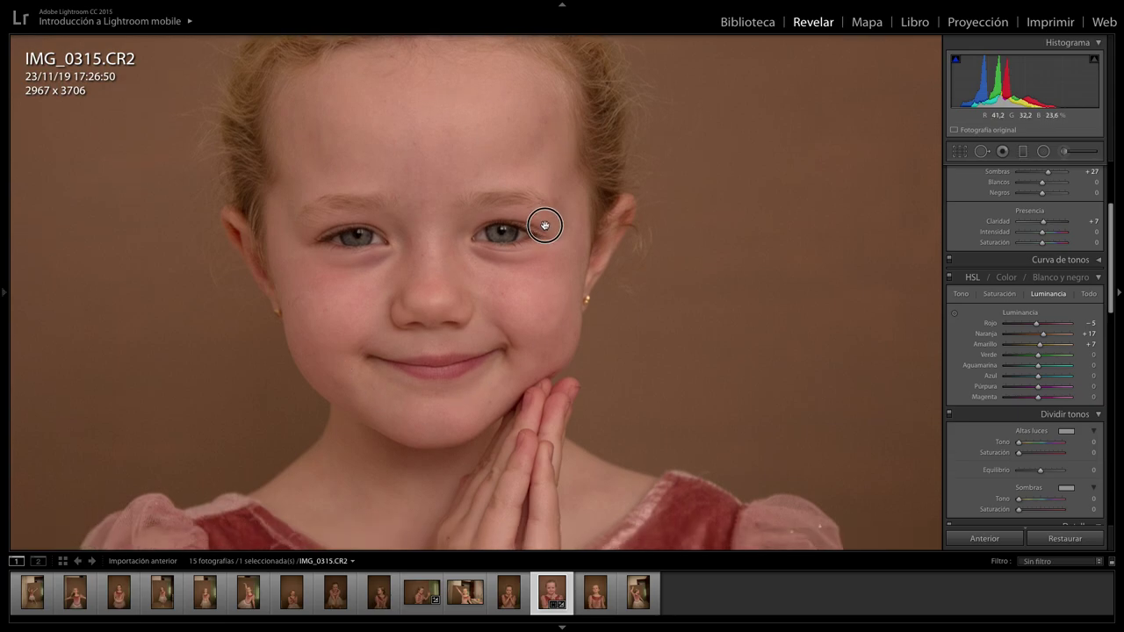
{"action": "left_click_drag", "start_coordinate": [542, 225], "coordinate": [553, 217]}
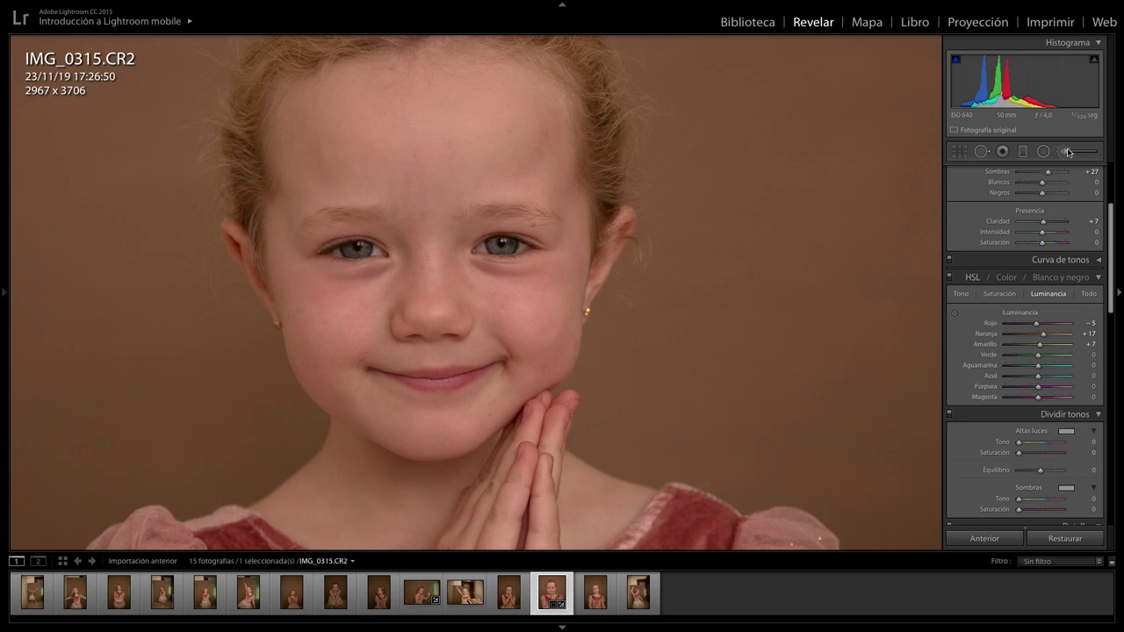
Step: Set the Claridad brush preset to Clarity −19, Exposure 0.43, size 8.9 and feather 78
{"action": "left_click", "coordinate": [1064, 152]}
{"action": "left_click", "coordinate": [1032, 191]}
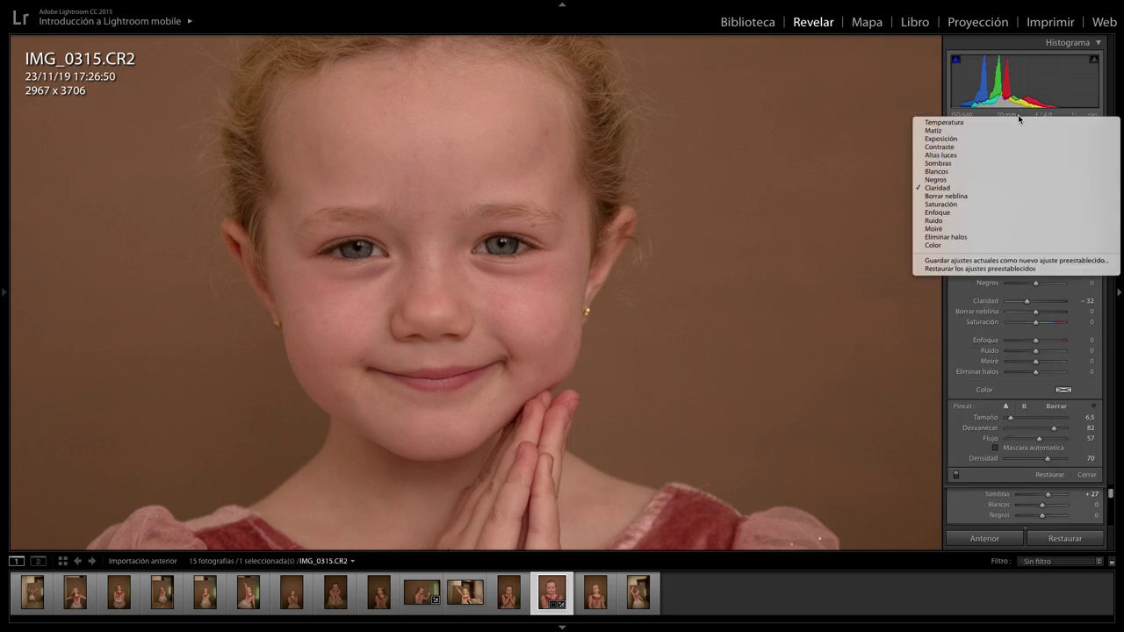
{"action": "left_click", "coordinate": [987, 189]}
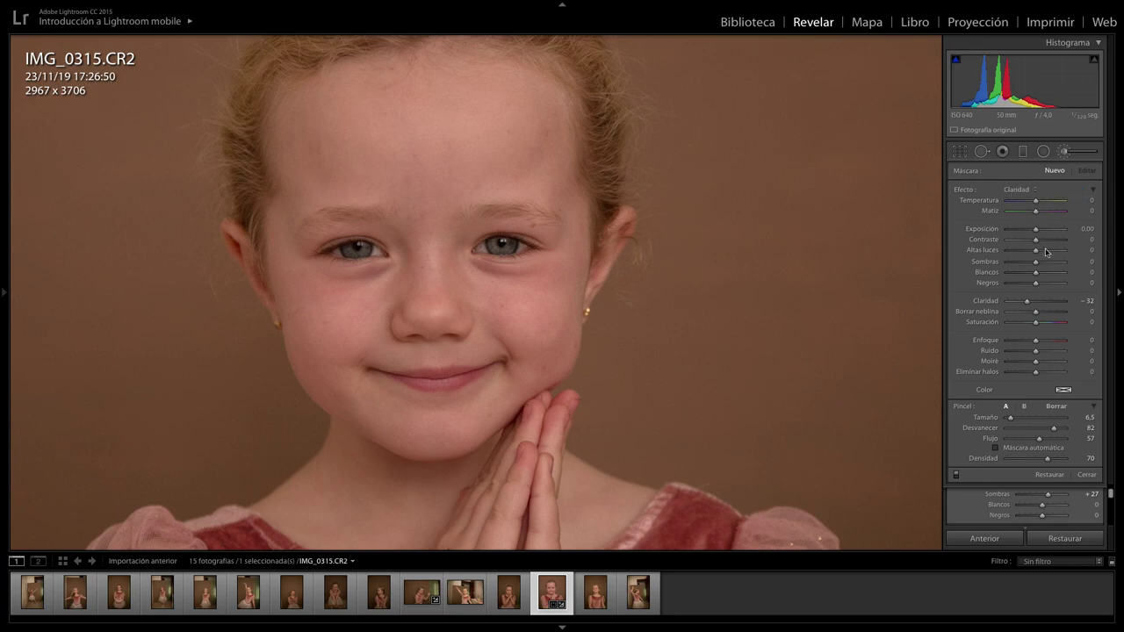
{"action": "left_click", "coordinate": [1032, 302]}
{"action": "left_click_drag", "start_coordinate": [1032, 302], "coordinate": [1029, 304]}
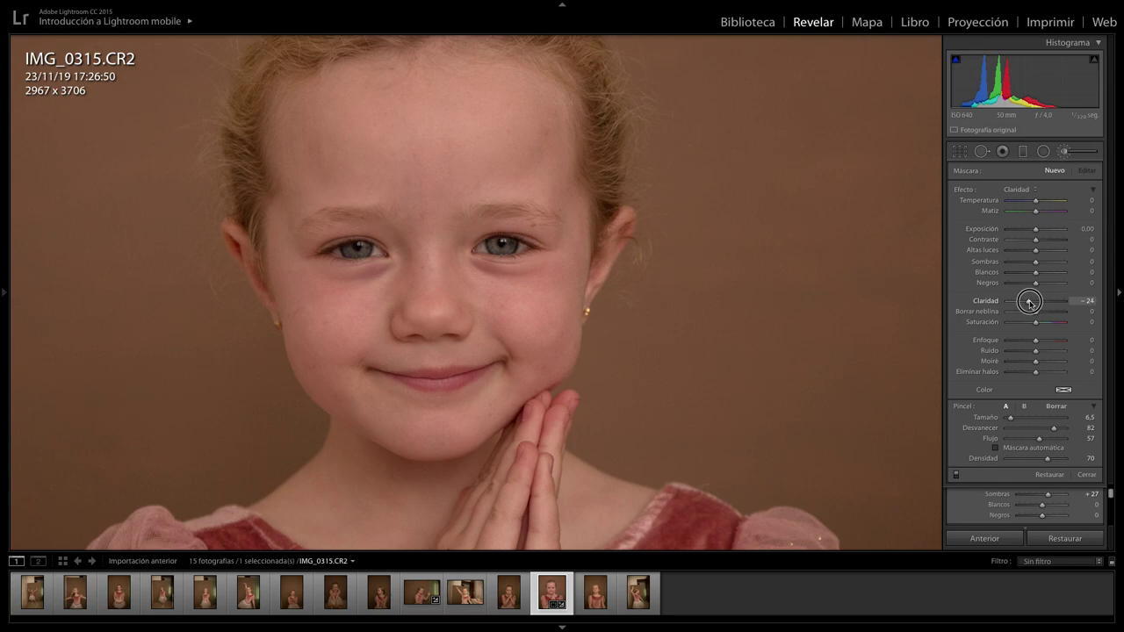
{"action": "left_click_drag", "start_coordinate": [1029, 303], "coordinate": [1030, 301]}
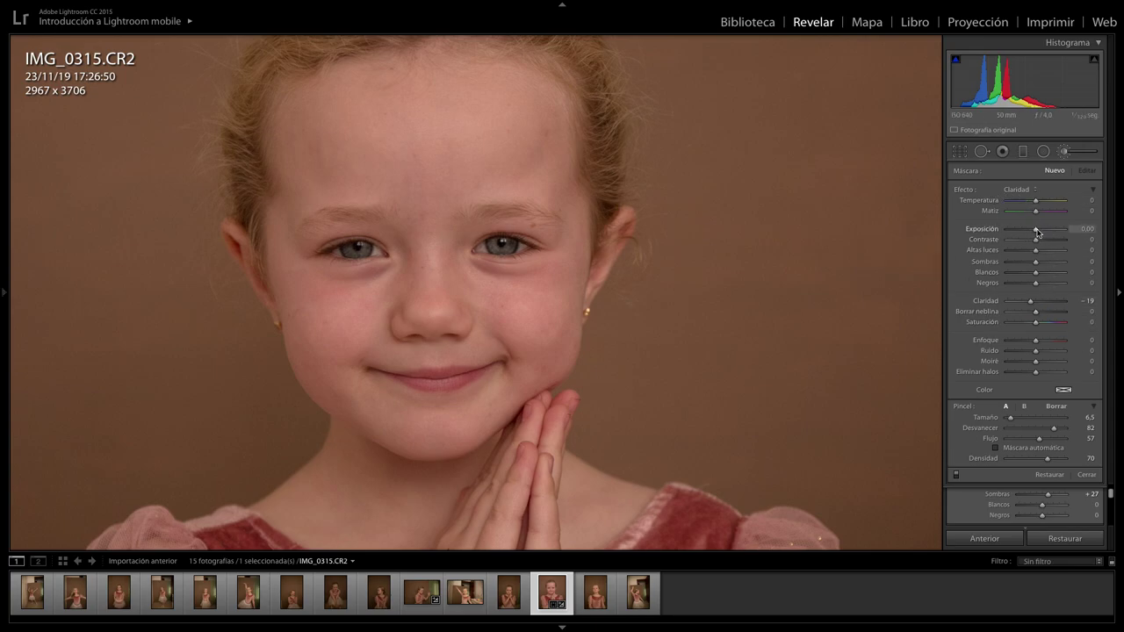
{"action": "left_click_drag", "start_coordinate": [1037, 231], "coordinate": [1041, 231]}
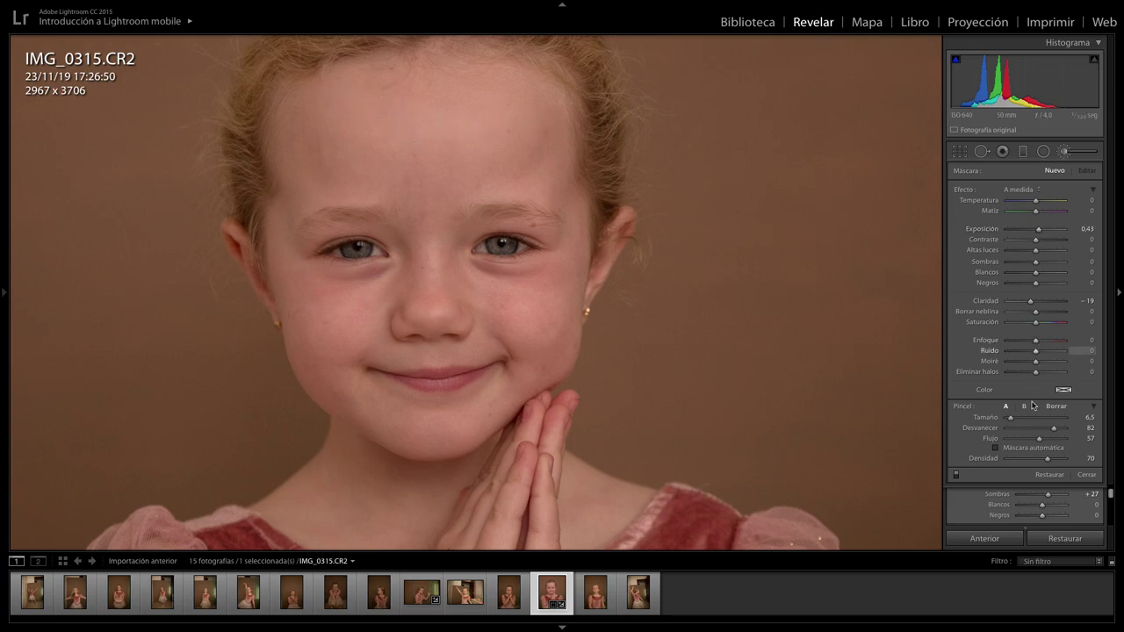
{"action": "left_click_drag", "start_coordinate": [1011, 418], "coordinate": [1014, 418]}
{"action": "left_click_drag", "start_coordinate": [1053, 429], "coordinate": [1053, 430]}
{"action": "key", "text": "h"}
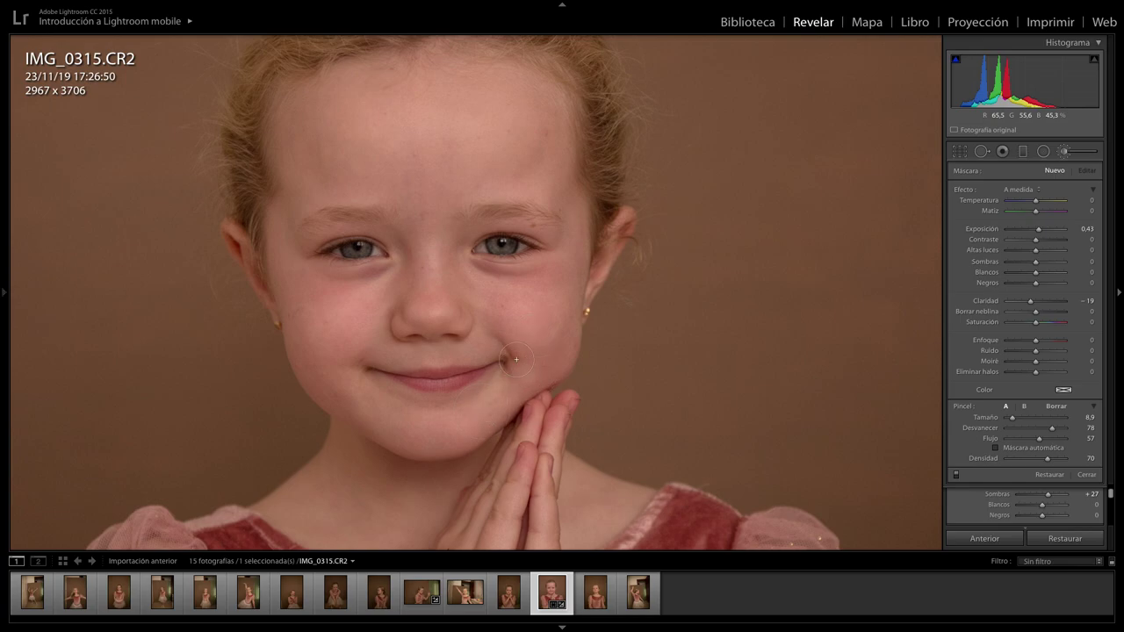
Step: Paint the brush over the forehead and cheeks, checking the mask overlay
{"action": "left_click_drag", "start_coordinate": [518, 292], "coordinate": [558, 329]}
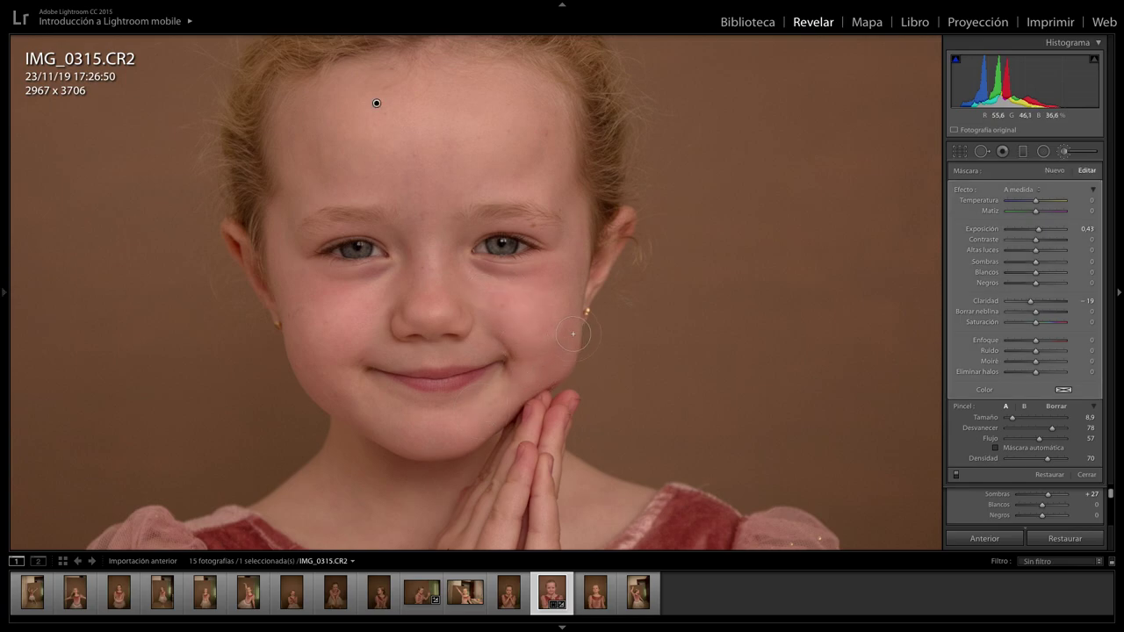
{"action": "key", "text": "o"}
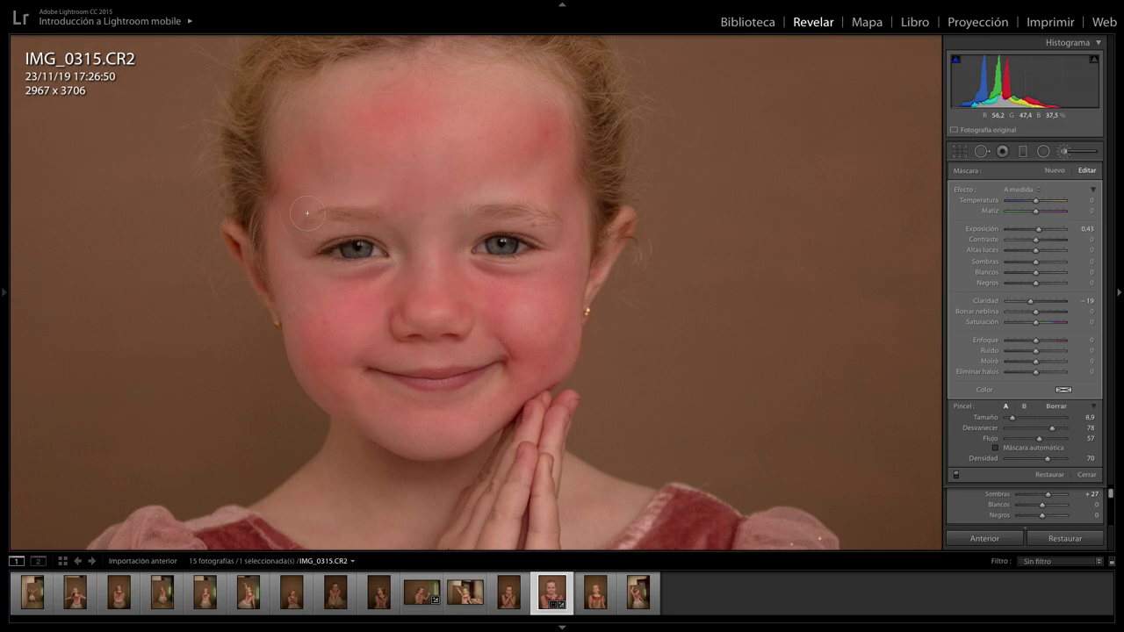
{"action": "key", "text": "h"}
{"action": "key", "text": "o"}
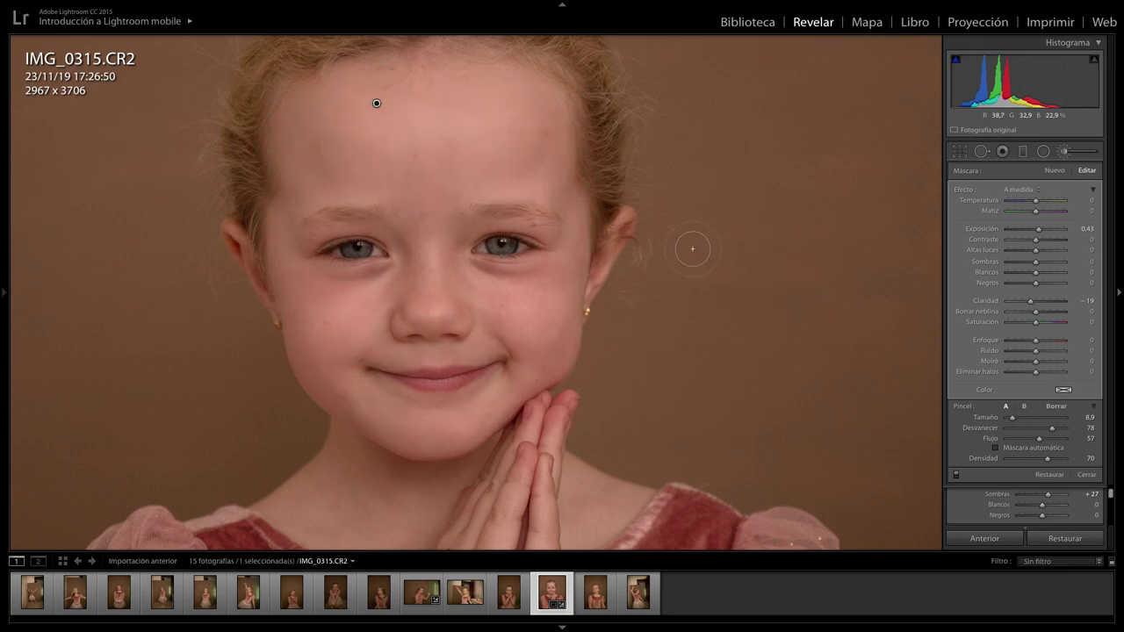
Step: Set the mask to Clarity −76, Shadows +29, Sharpness −33 and Contrast −14
{"action": "left_click_drag", "start_coordinate": [1031, 301], "coordinate": [1016, 307]}
{"action": "left_click", "coordinate": [1039, 262]}
{"action": "left_click_drag", "start_coordinate": [1039, 263], "coordinate": [1045, 264]}
{"action": "left_click", "coordinate": [1035, 342]}
{"action": "left_click_drag", "start_coordinate": [1035, 341], "coordinate": [1031, 341]}
{"action": "left_click_drag", "start_coordinate": [1037, 239], "coordinate": [1031, 238]}
{"action": "left_click", "coordinate": [1054, 170]}
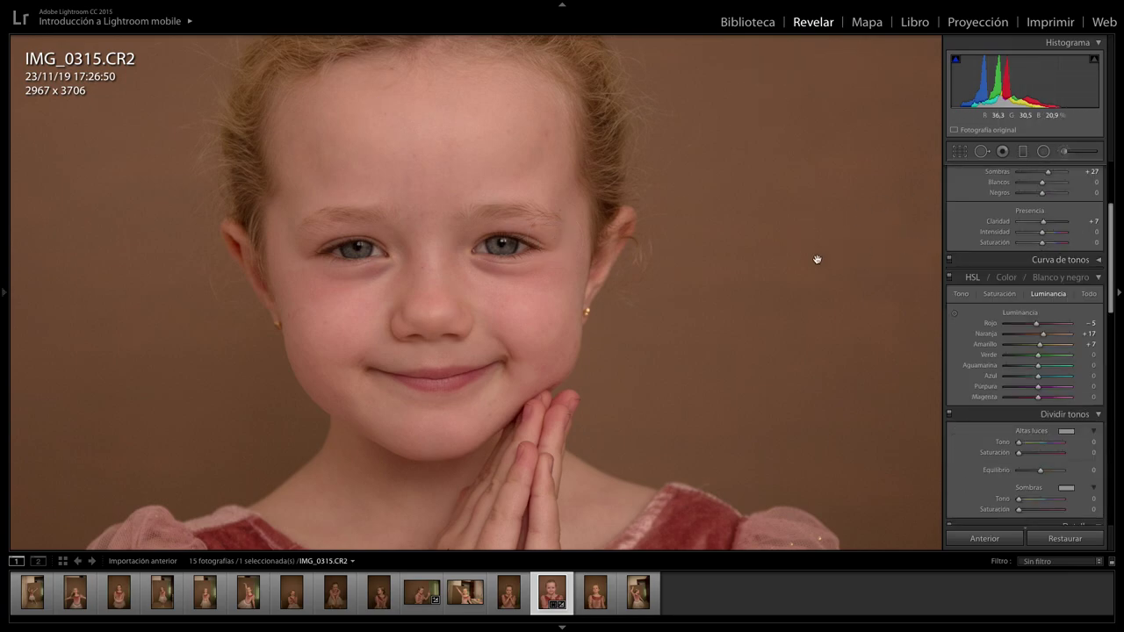
Step: Paint a second brush stroke with exposure 0.43 and clarity −19 over the girl's hands
{"action": "scroll", "coordinate": [569, 258], "scroll_direction": "down", "scroll_amount": 2}
{"action": "scroll", "coordinate": [572, 220], "scroll_direction": "down", "scroll_amount": 2}
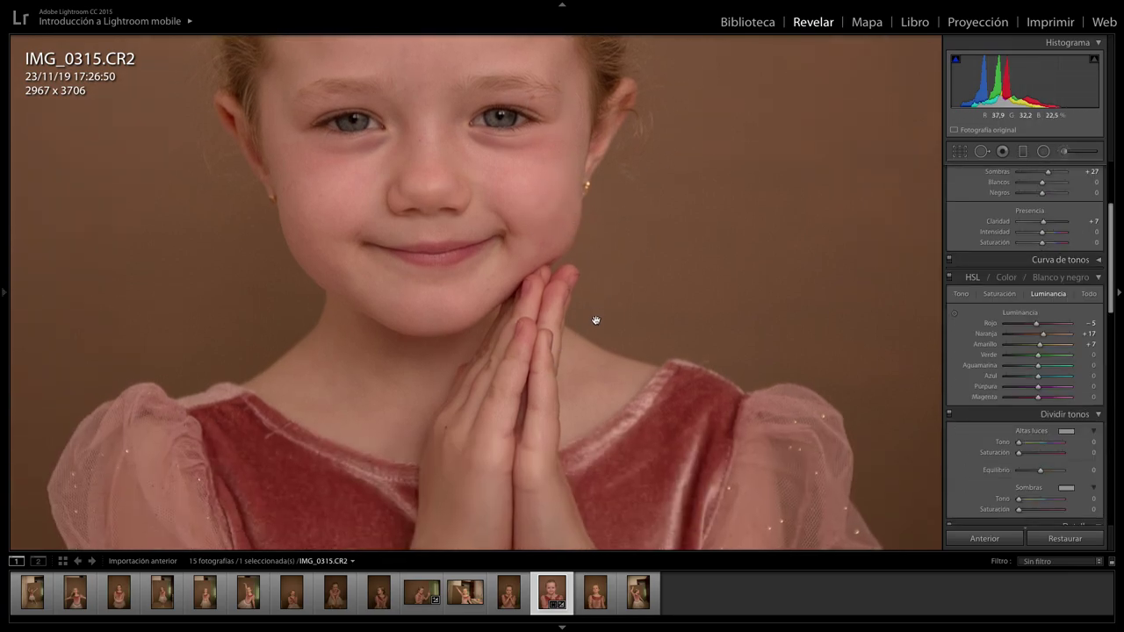
{"action": "key", "text": "ctrl+equal"}
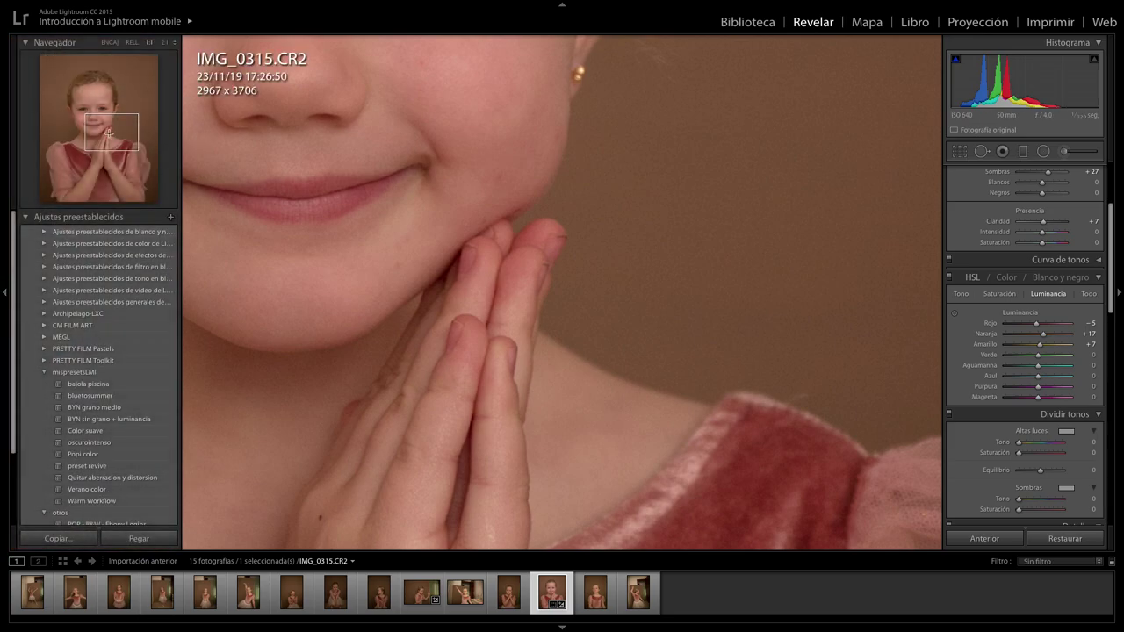
{"action": "left_click", "coordinate": [109, 42]}
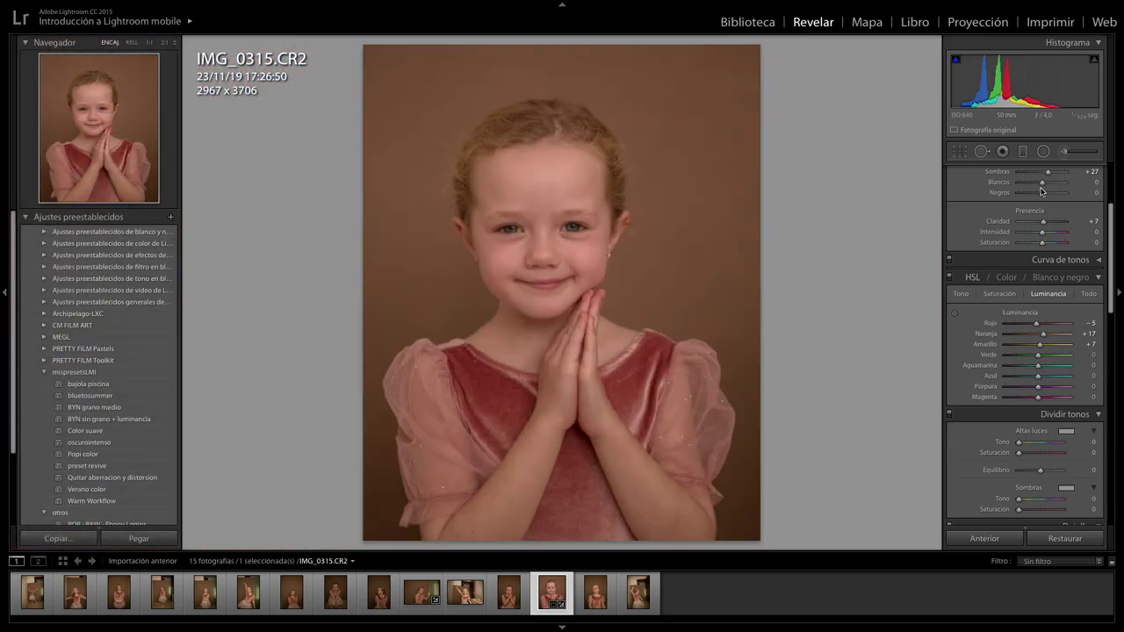
{"action": "left_click", "coordinate": [1062, 152]}
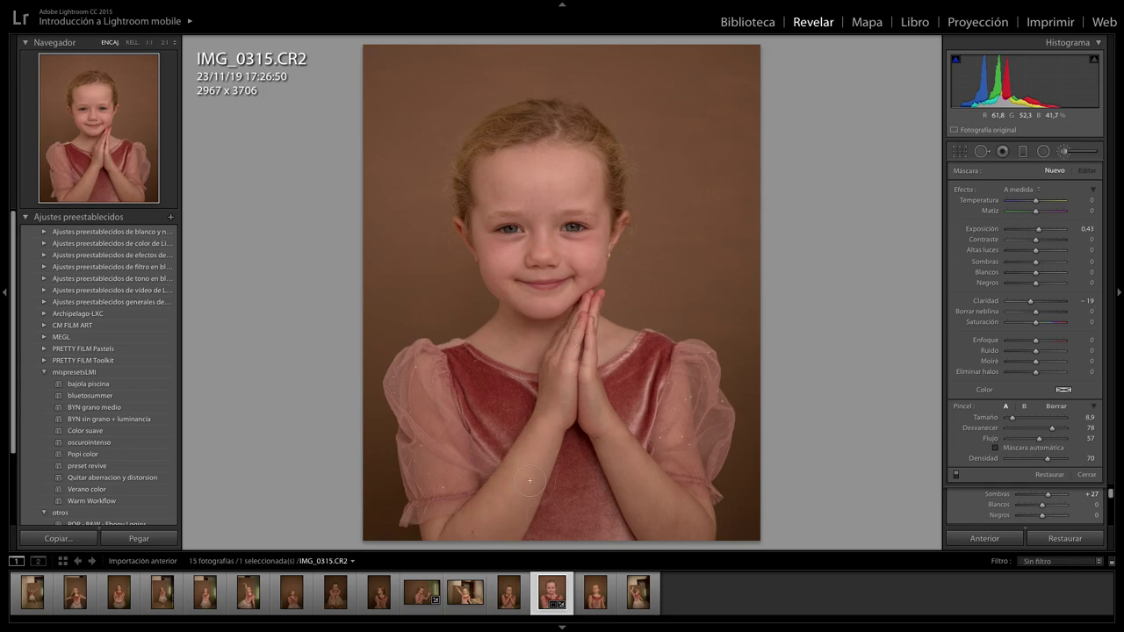
{"action": "left_click_drag", "start_coordinate": [589, 426], "coordinate": [565, 358]}
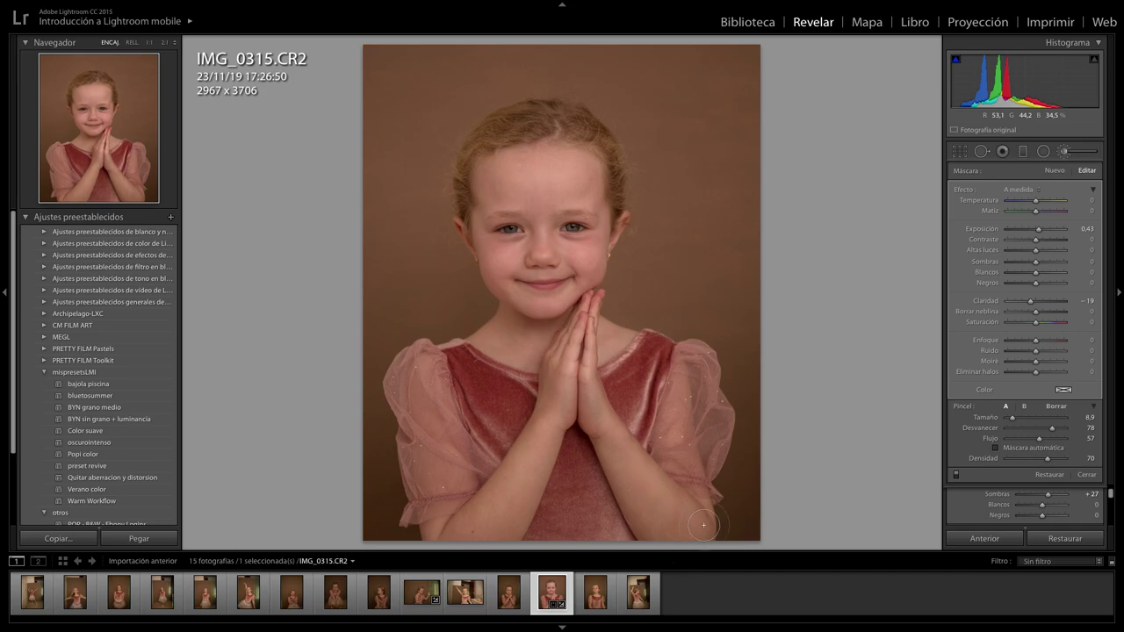
{"action": "left_click", "coordinate": [1065, 152]}
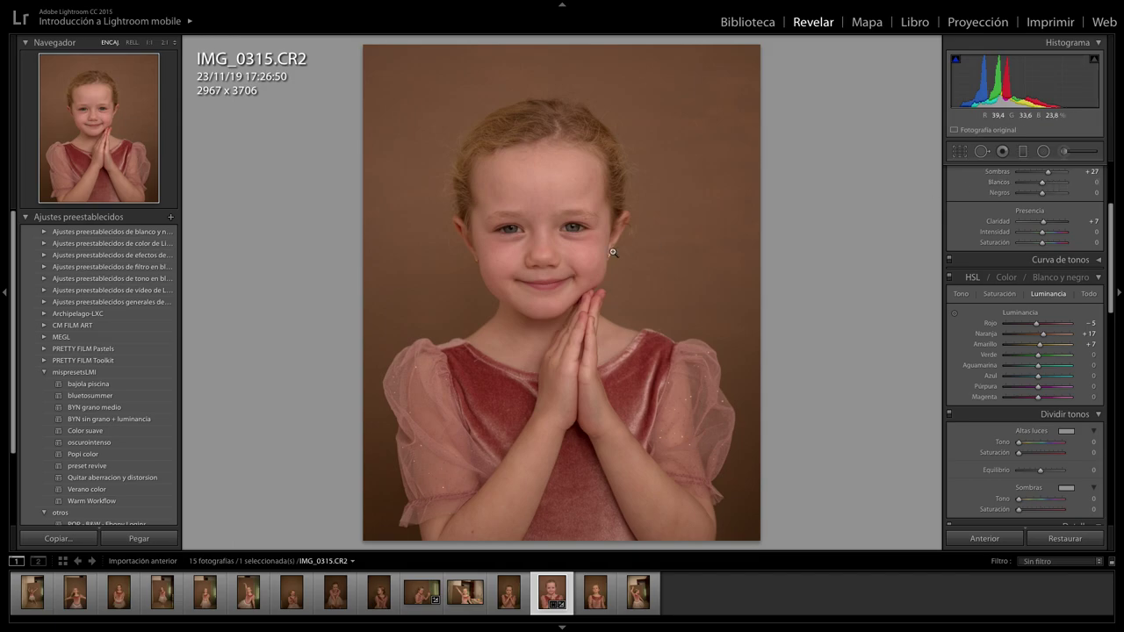
Step: Zoom and pan to the girl's forehead, then ready Spot Removal in Heal mode at size 23
{"action": "left_click", "coordinate": [563, 269]}
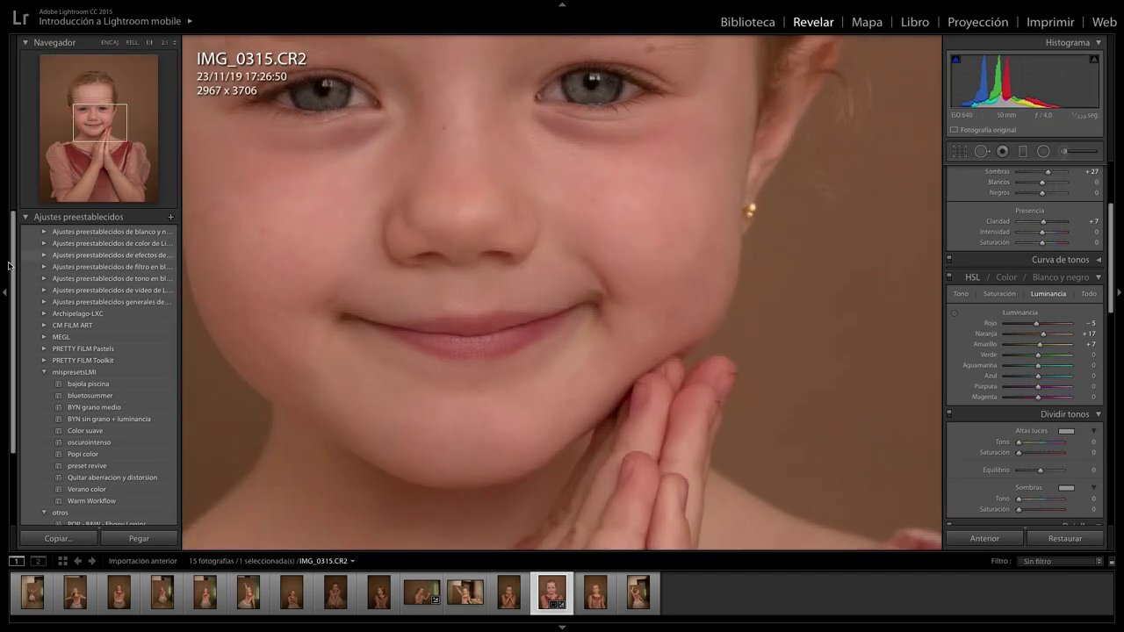
{"action": "left_click", "coordinate": [4, 294]}
{"action": "mouse_move", "coordinate": [522, 288]}
{"action": "left_mouse_down"}
{"action": "mouse_move", "coordinate": [521, 421]}
{"action": "mouse_move", "coordinate": [638, 439]}
{"action": "left_mouse_up"}
{"action": "mouse_move", "coordinate": [617, 336]}
{"action": "left_mouse_down"}
{"action": "mouse_move", "coordinate": [620, 364]}
{"action": "mouse_move", "coordinate": [616, 194]}
{"action": "left_mouse_up"}
{"action": "mouse_move", "coordinate": [552, 343]}
{"action": "left_mouse_down"}
{"action": "mouse_move", "coordinate": [647, 228]}
{"action": "mouse_move", "coordinate": [600, 222]}
{"action": "mouse_move", "coordinate": [492, 431]}
{"action": "left_mouse_up"}
{"action": "left_click_drag", "start_coordinate": [584, 251], "coordinate": [579, 332]}
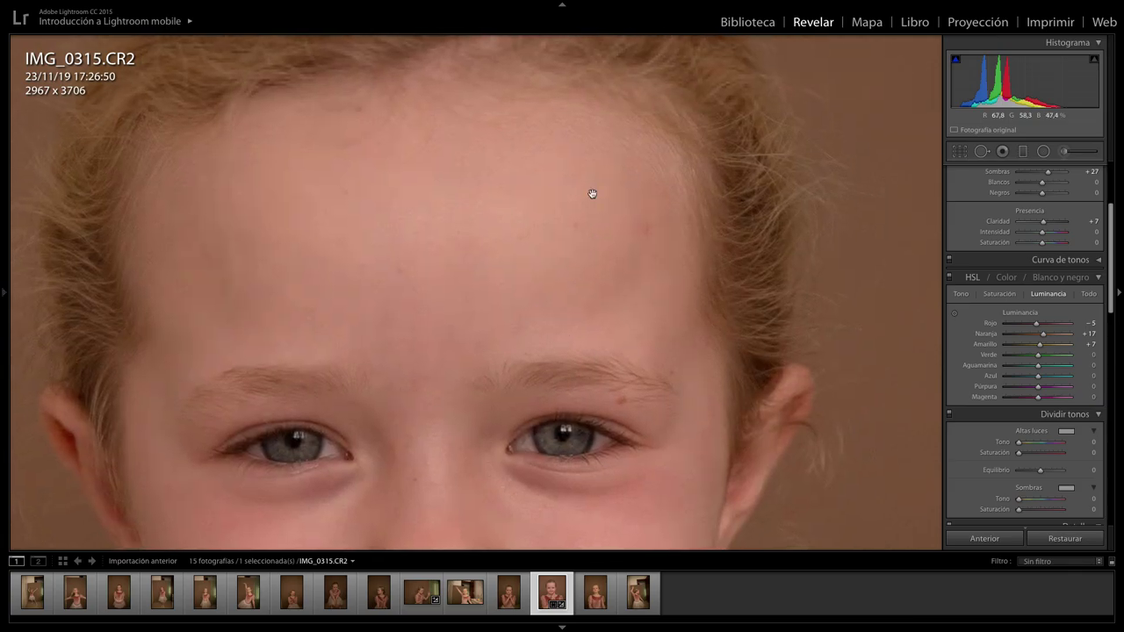
{"action": "left_click", "coordinate": [983, 152]}
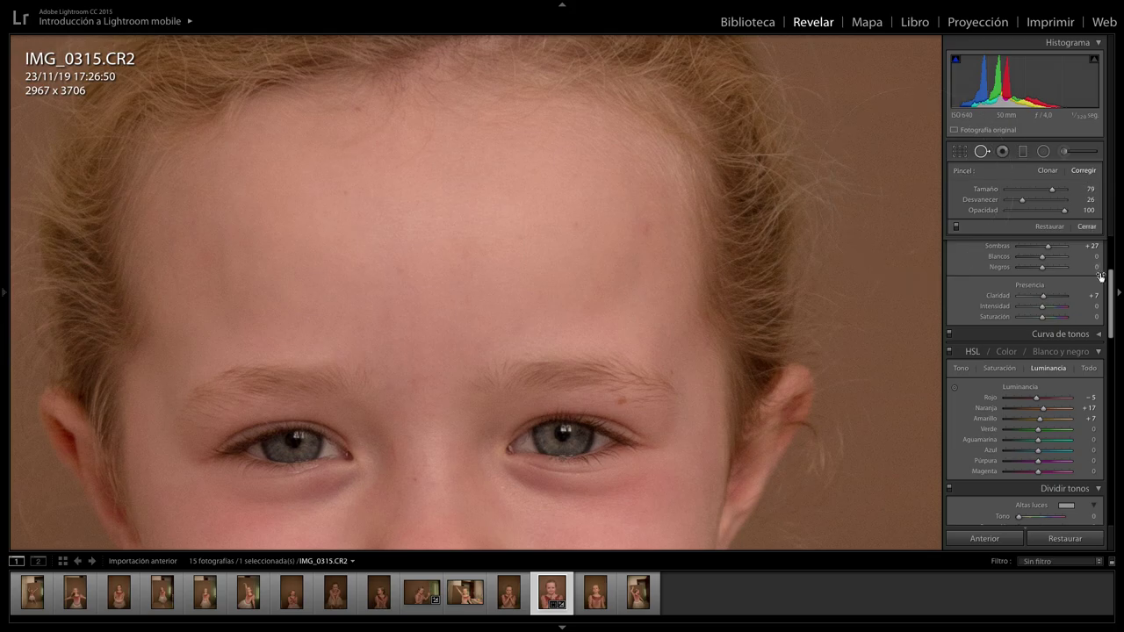
{"action": "left_click_drag", "start_coordinate": [1112, 295], "coordinate": [1115, 250]}
Step: Heal three blemishes on the girl's forehead
{"action": "left_click_drag", "start_coordinate": [1051, 188], "coordinate": [1024, 189]}
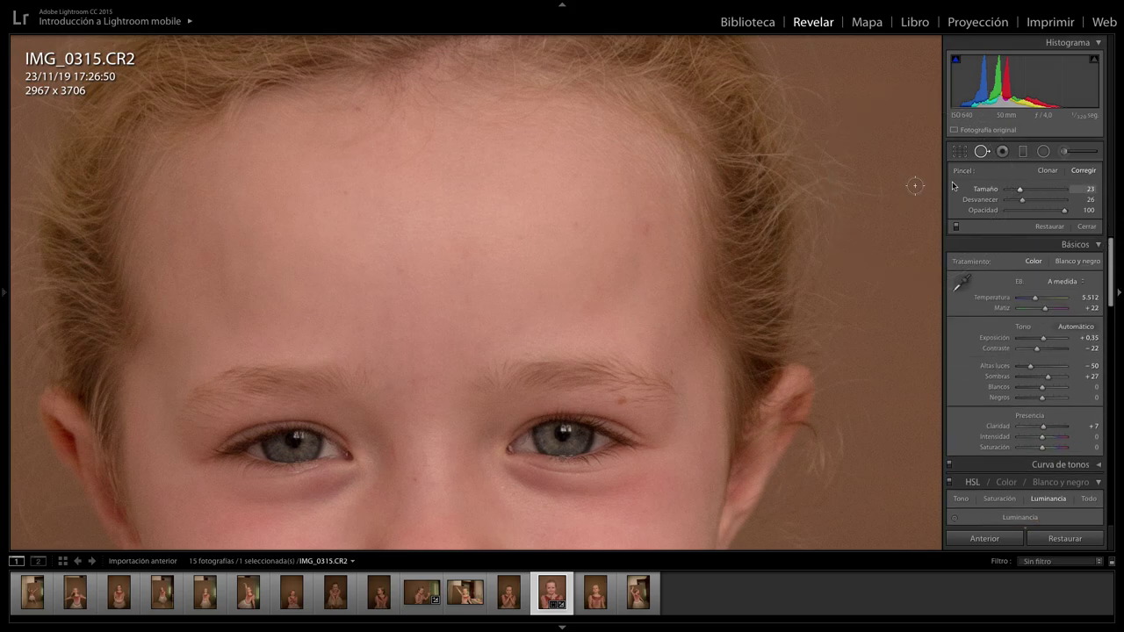
{"action": "left_click", "coordinate": [403, 269]}
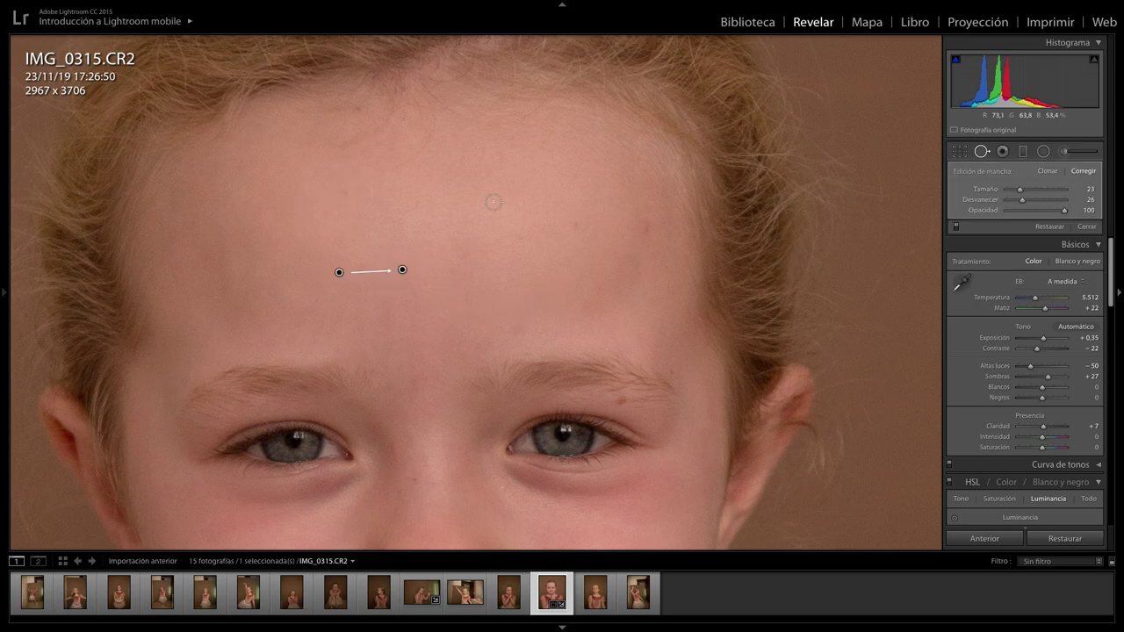
{"action": "left_click", "coordinate": [577, 228]}
{"action": "left_click", "coordinate": [644, 233]}
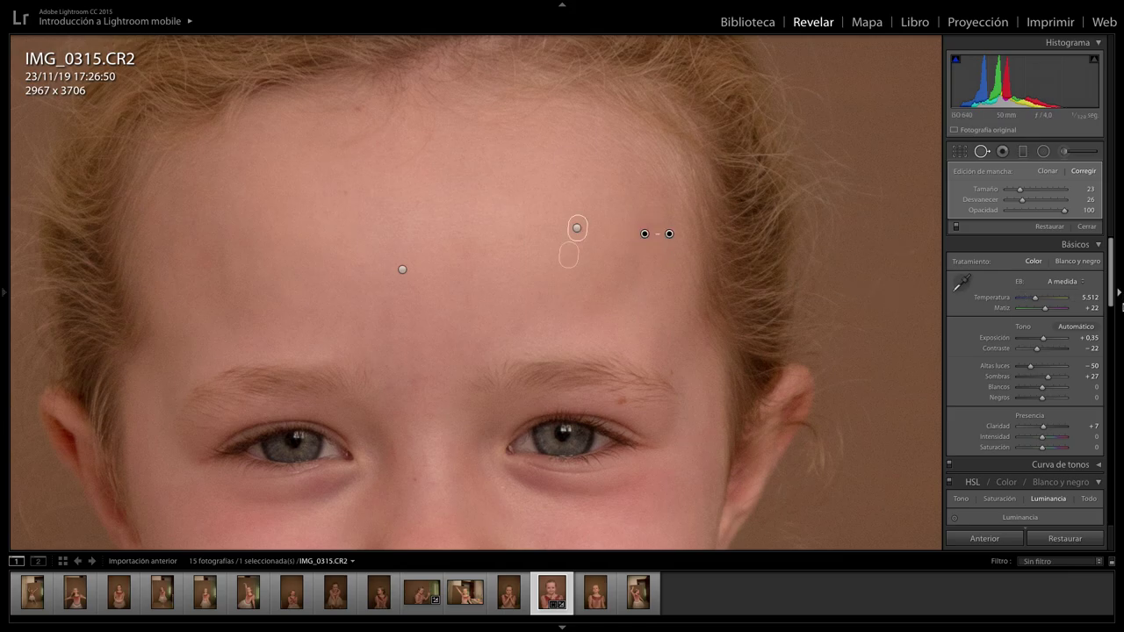
{"action": "left_click_drag", "start_coordinate": [1111, 285], "coordinate": [1111, 318]}
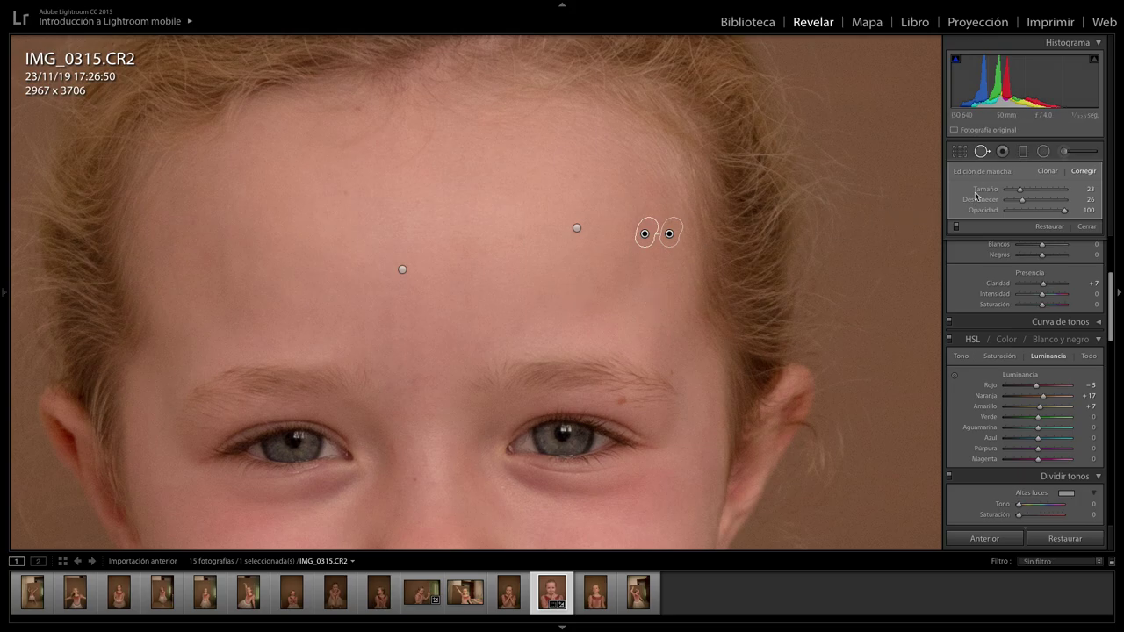
{"action": "left_click", "coordinate": [981, 151]}
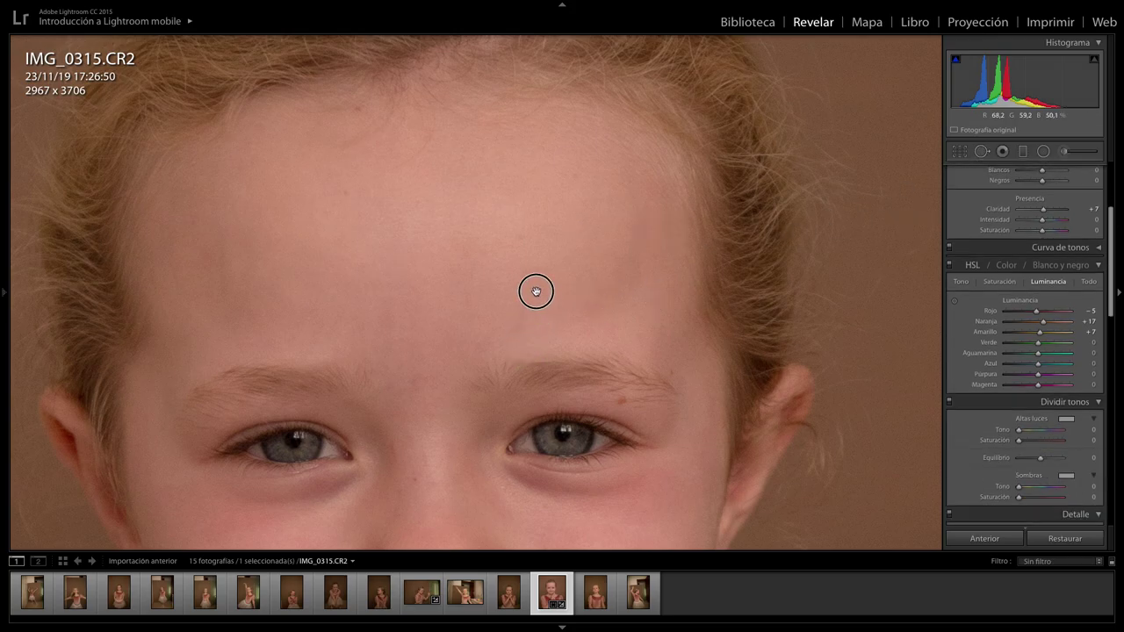
Step: Heal the spots on the left cheek and three marks near the chin
{"action": "left_click_drag", "start_coordinate": [520, 343], "coordinate": [534, 234]}
{"action": "mouse_move", "coordinate": [524, 390]}
{"action": "left_mouse_down"}
{"action": "mouse_move", "coordinate": [553, 254]}
{"action": "mouse_move", "coordinate": [579, 268]}
{"action": "left_mouse_up"}
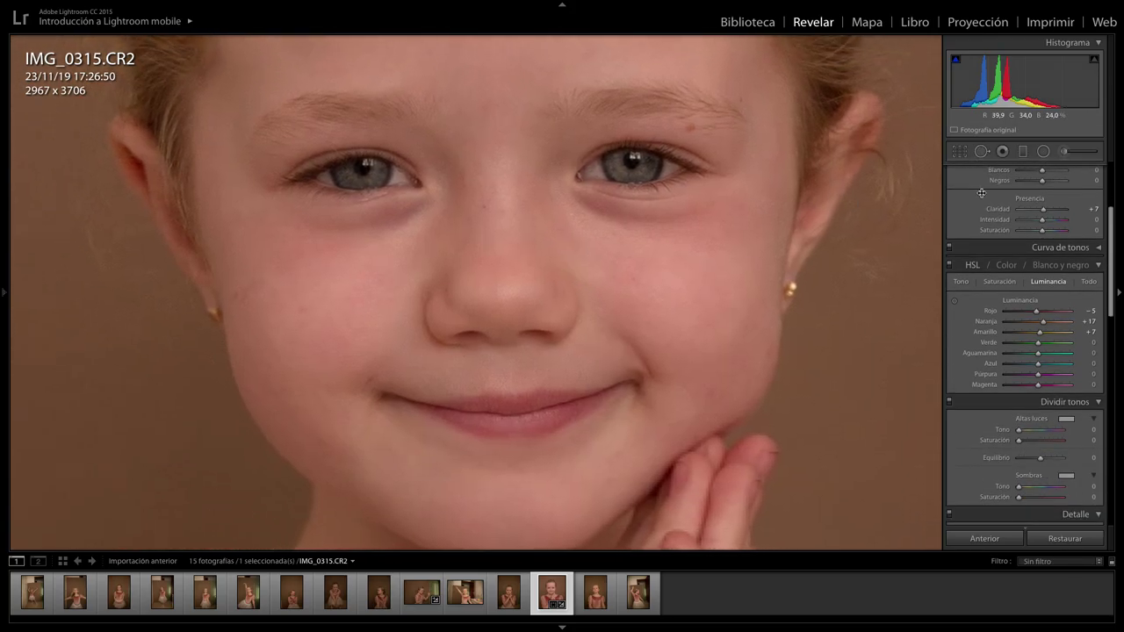
{"action": "left_click", "coordinate": [982, 151]}
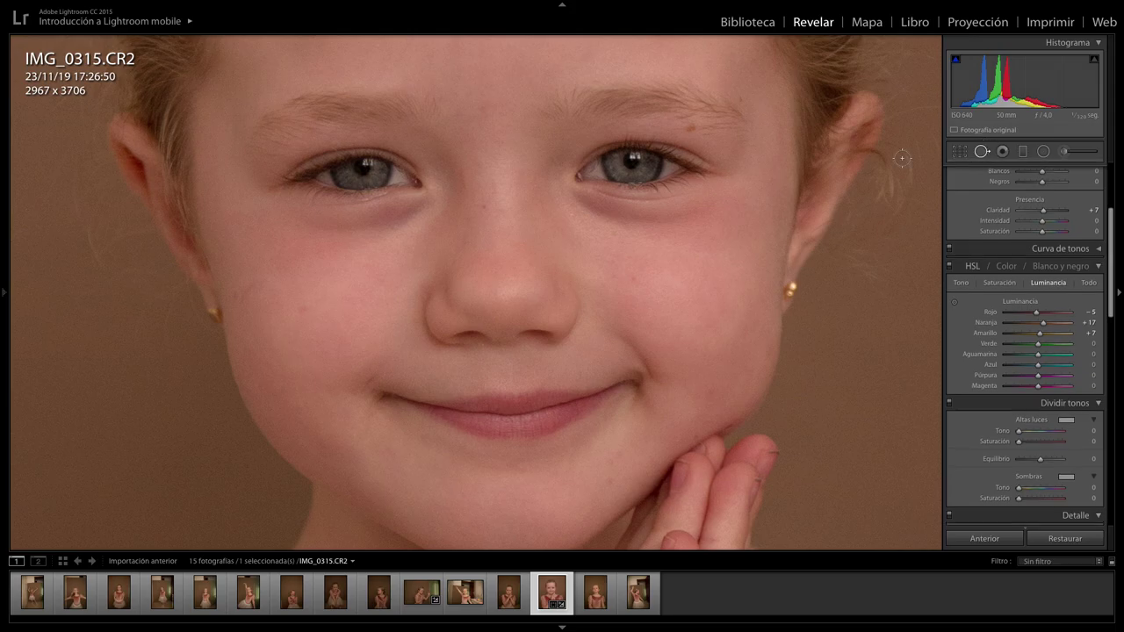
{"action": "left_click", "coordinate": [305, 311]}
{"action": "left_click_drag", "start_coordinate": [254, 284], "coordinate": [235, 306]}
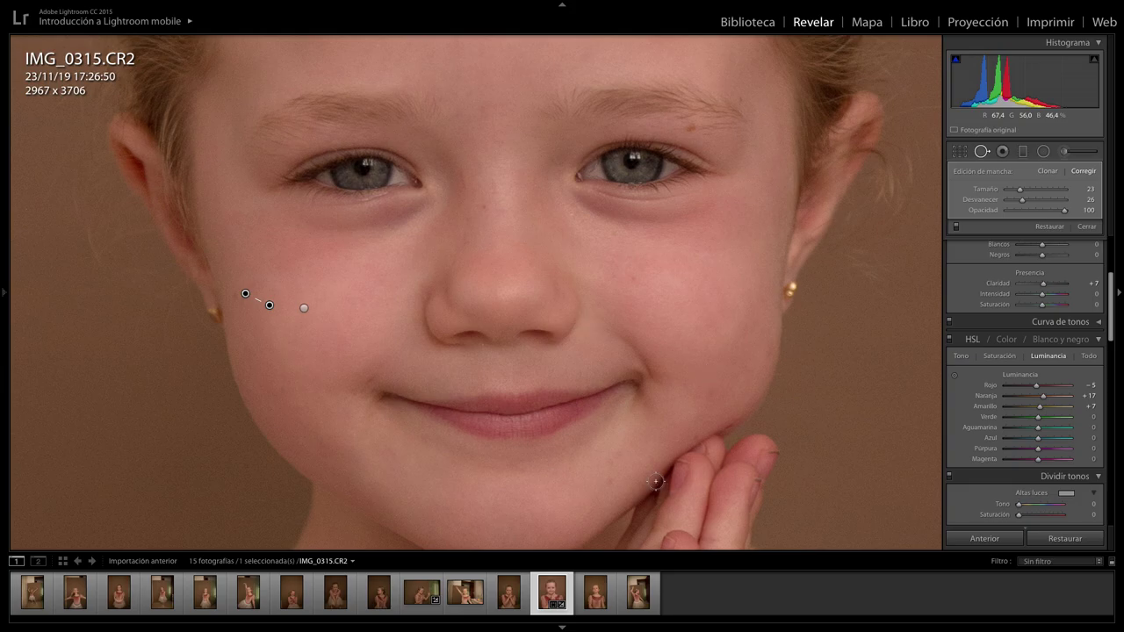
{"action": "left_click", "coordinate": [610, 481]}
{"action": "left_click", "coordinate": [609, 461]}
{"action": "left_click", "coordinate": [619, 455]}
Step: Heal blemishes on the chin, cheek, nose and between the eyes, using clean-skin samples
{"action": "left_click", "coordinate": [613, 273]}
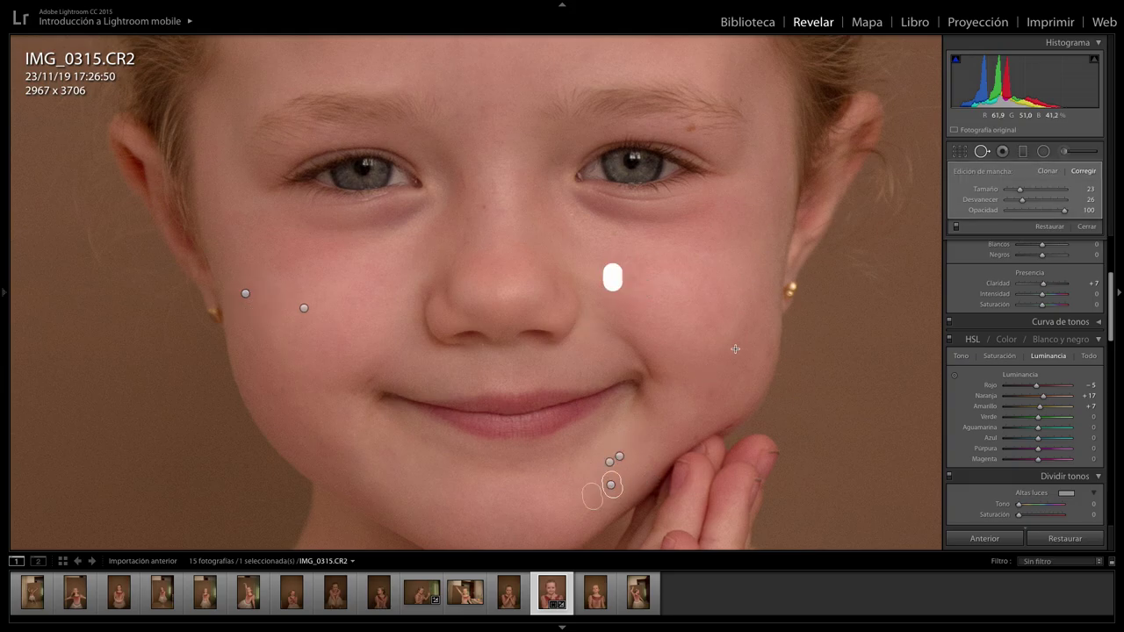
{"action": "left_click", "coordinate": [709, 394]}
{"action": "left_click", "coordinate": [763, 348]}
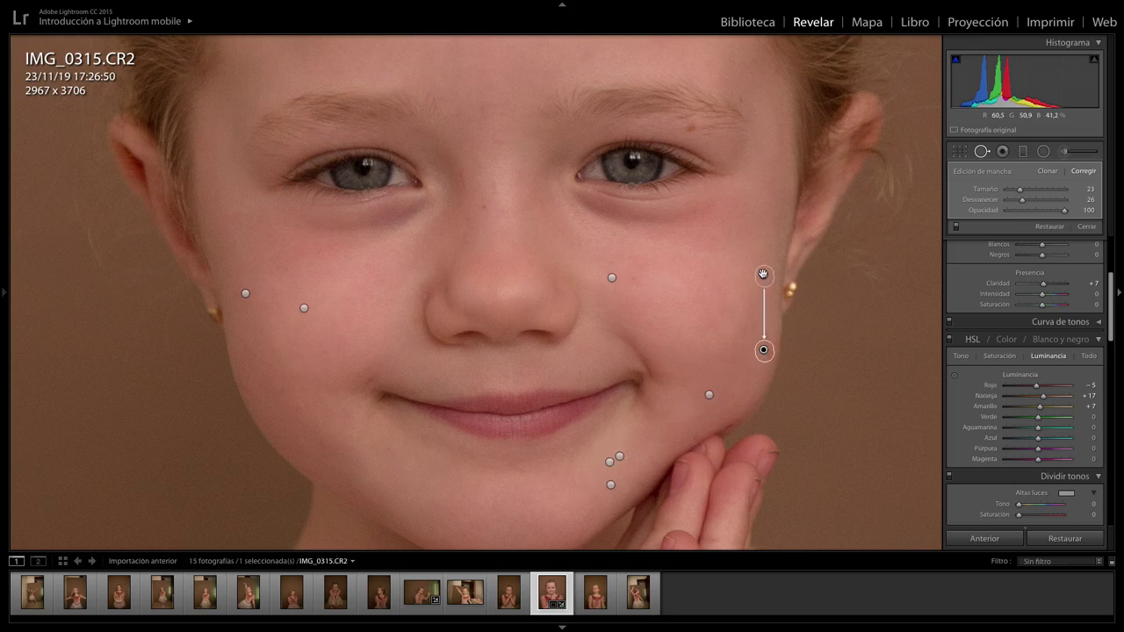
{"action": "mouse_move", "coordinate": [764, 275]}
{"action": "left_mouse_down"}
{"action": "mouse_move", "coordinate": [768, 309]}
{"action": "mouse_move", "coordinate": [762, 295]}
{"action": "left_mouse_up"}
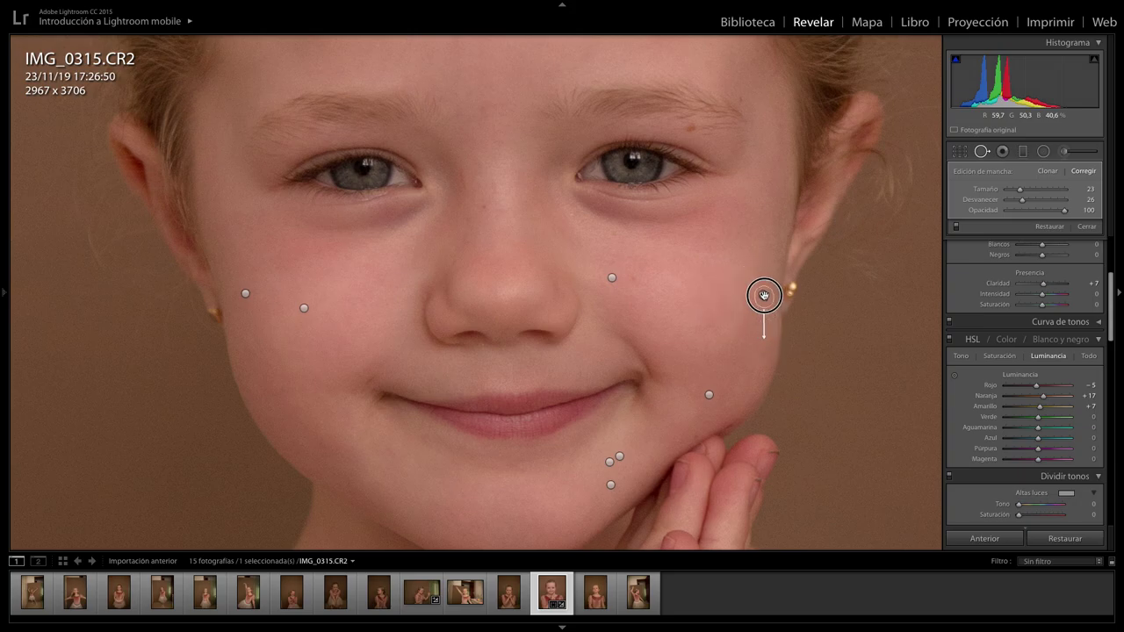
{"action": "left_click", "coordinate": [498, 212]}
{"action": "left_click", "coordinate": [463, 179]}
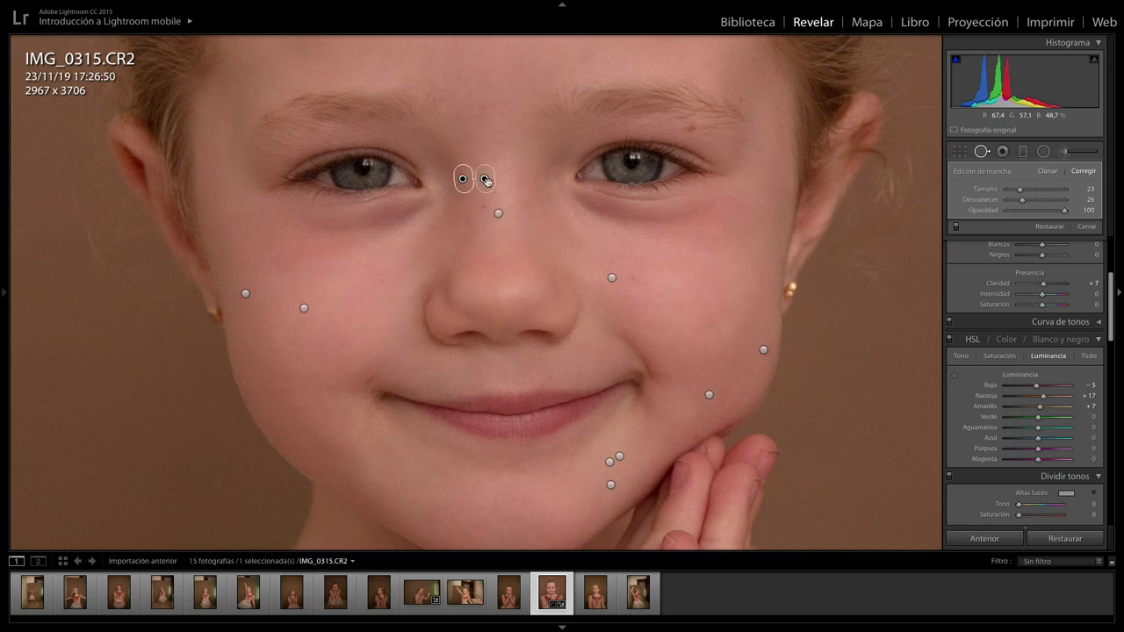
{"action": "left_click_drag", "start_coordinate": [484, 179], "coordinate": [466, 205]}
Step: Heal blemishes beside the mouth, on the chin and one more on the forehead
{"action": "left_click", "coordinate": [360, 393]}
{"action": "left_click", "coordinate": [562, 483]}
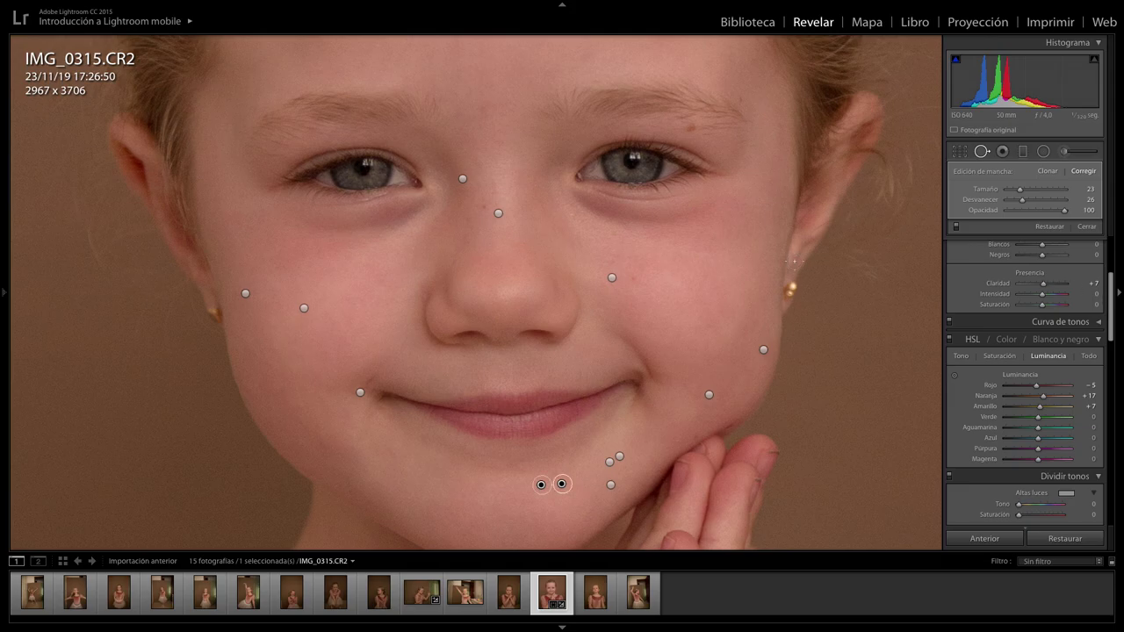
{"action": "left_click", "coordinate": [982, 151]}
{"action": "mouse_move", "coordinate": [598, 332]}
{"action": "left_mouse_down"}
{"action": "mouse_move", "coordinate": [630, 176]}
{"action": "mouse_move", "coordinate": [544, 193]}
{"action": "mouse_move", "coordinate": [691, 297]}
{"action": "mouse_move", "coordinate": [635, 431]}
{"action": "mouse_move", "coordinate": [670, 442]}
{"action": "mouse_move", "coordinate": [664, 484]}
{"action": "left_mouse_up"}
{"action": "key", "text": "q"}
{"action": "left_click", "coordinate": [547, 221]}
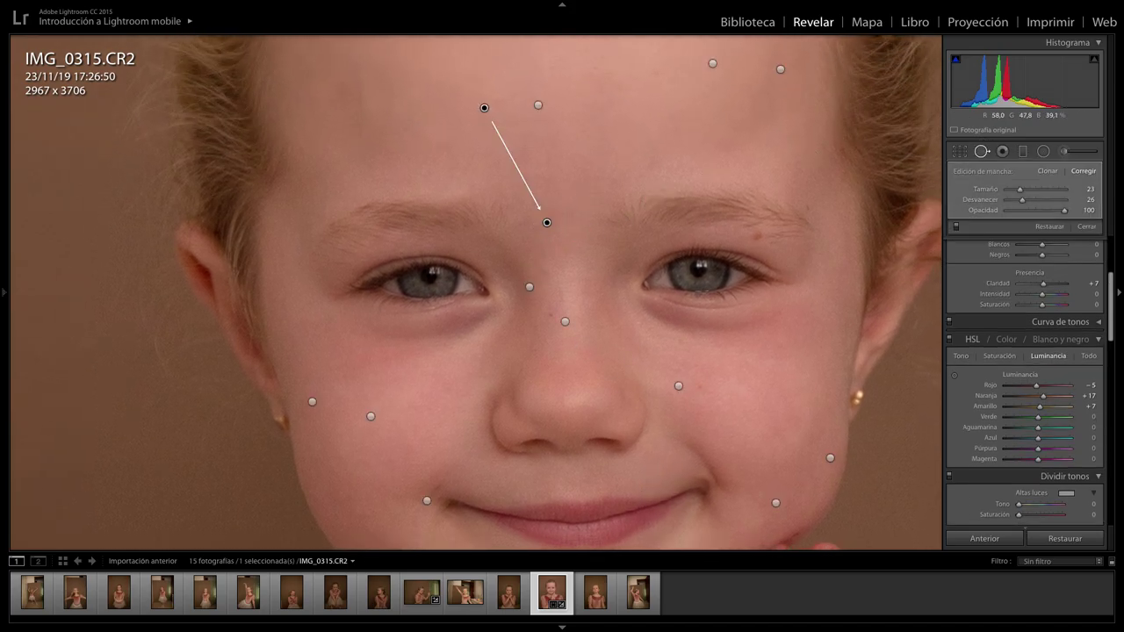
Step: Close spot healing and check the retouching by zooming in and back to the whole portrait
{"action": "left_click", "coordinate": [980, 151]}
{"action": "left_click", "coordinate": [689, 318]}
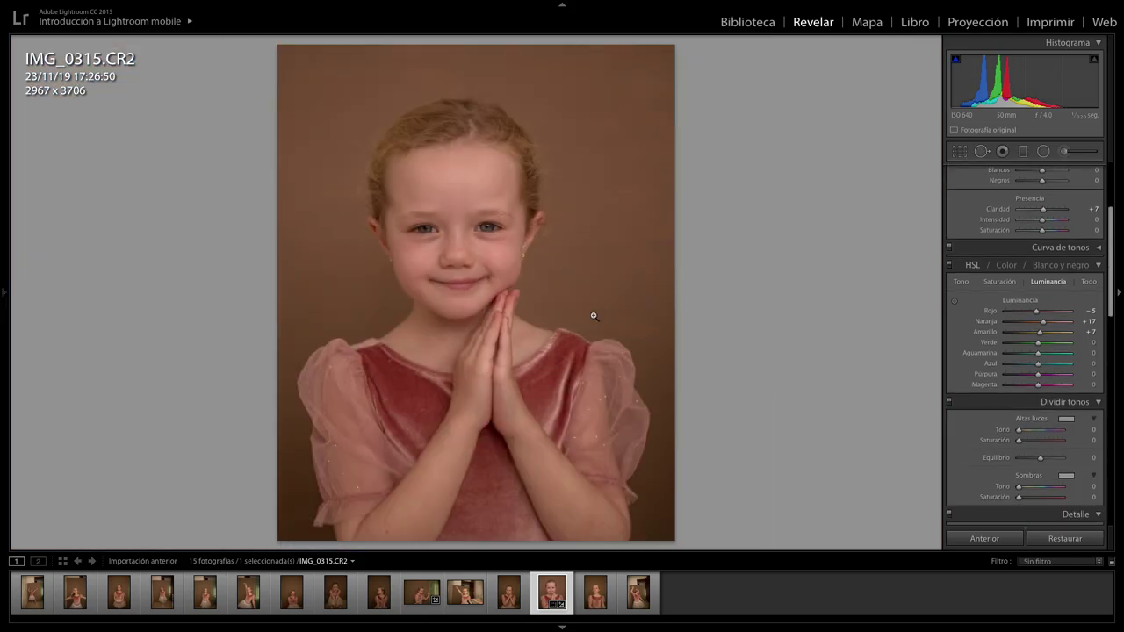
{"action": "left_click", "coordinate": [568, 329]}
{"action": "left_click", "coordinate": [574, 342]}
{"action": "left_click", "coordinate": [519, 273]}
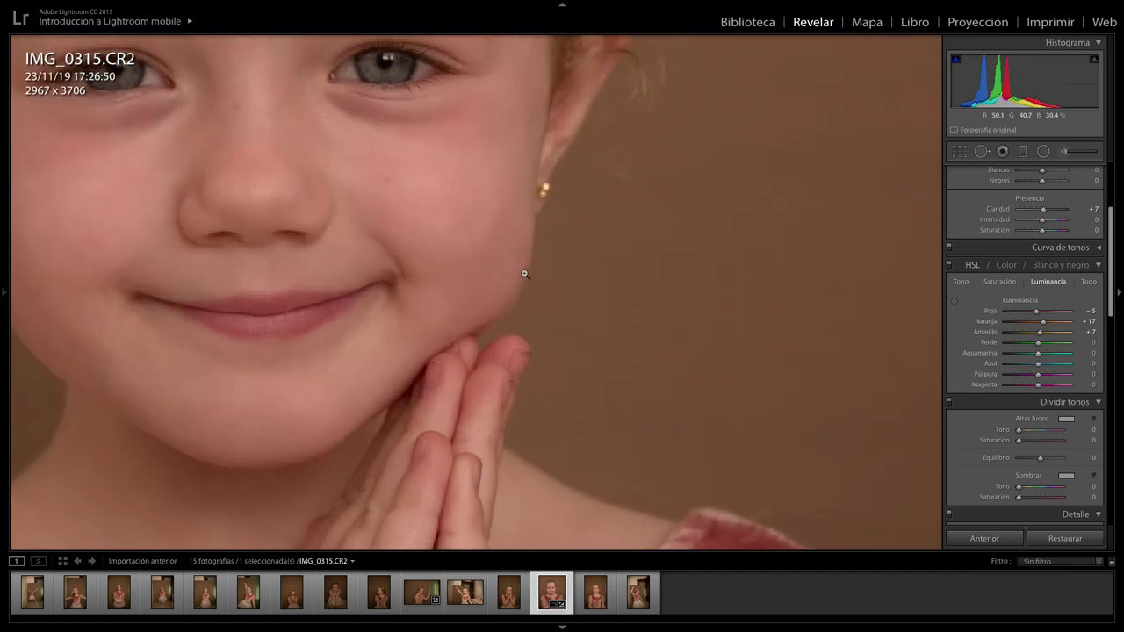
{"action": "left_click", "coordinate": [525, 274]}
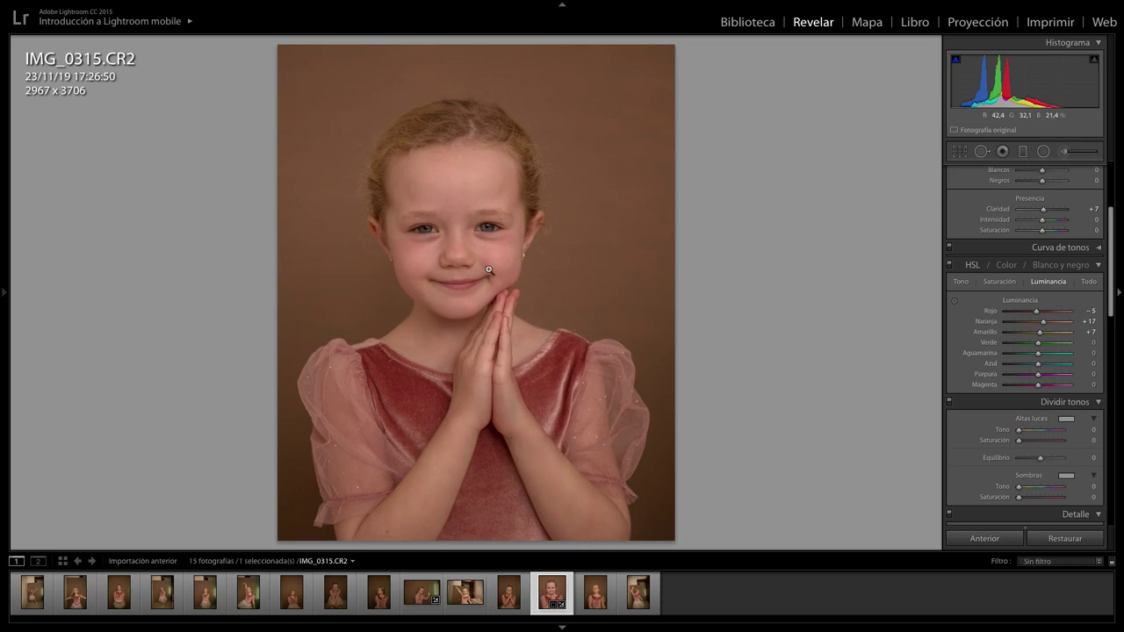
Step: Paint a new brush mask with exposure 0.40 over the girl's hands
{"action": "left_click", "coordinate": [1066, 151]}
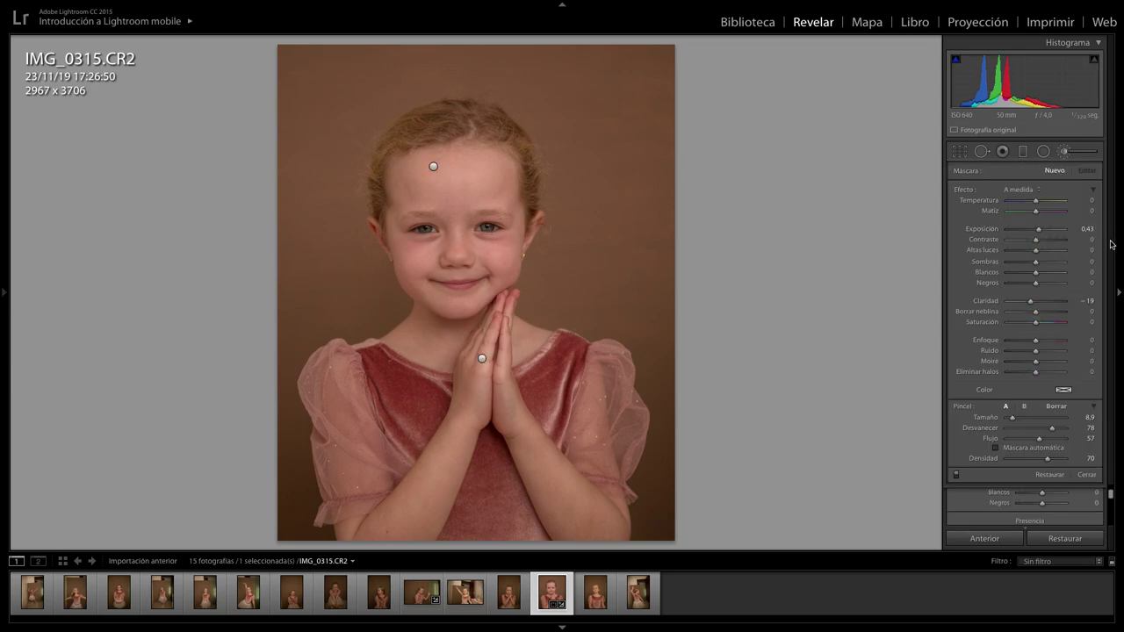
{"action": "left_click", "coordinate": [1039, 189]}
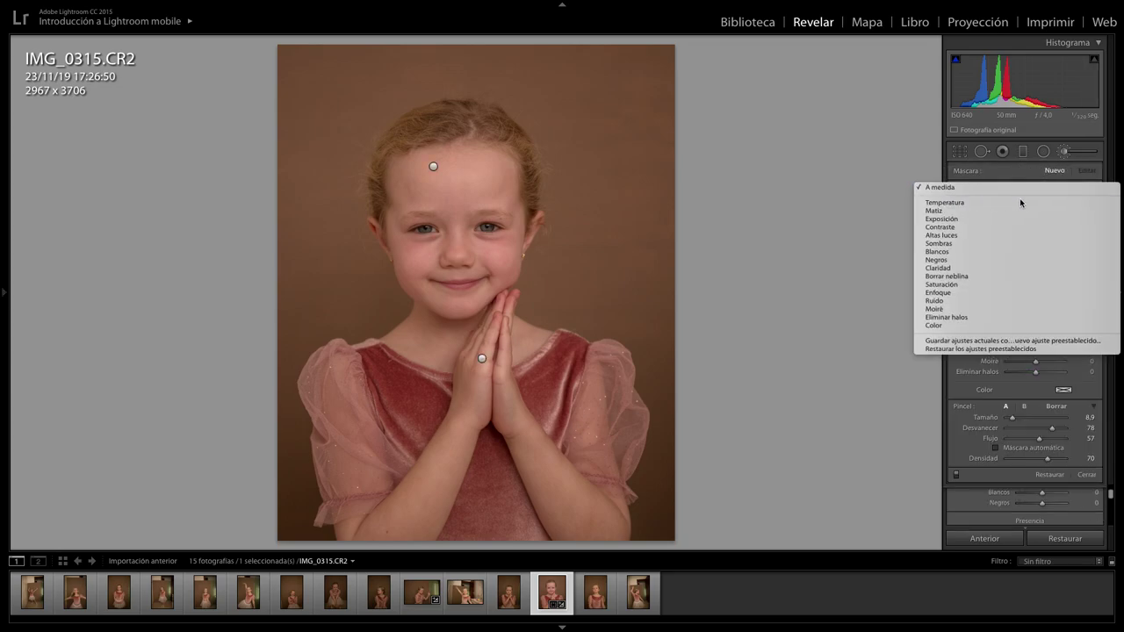
{"action": "left_click", "coordinate": [1007, 201]}
{"action": "left_click_drag", "start_coordinate": [1044, 201], "coordinate": [1038, 201]}
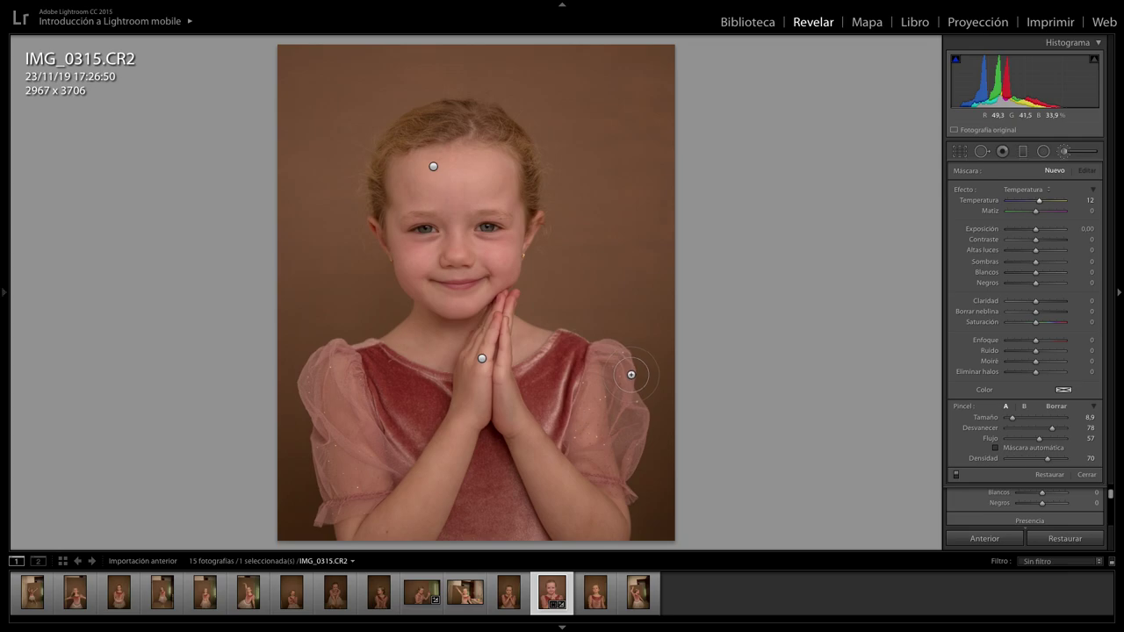
{"action": "key", "text": "F2"}
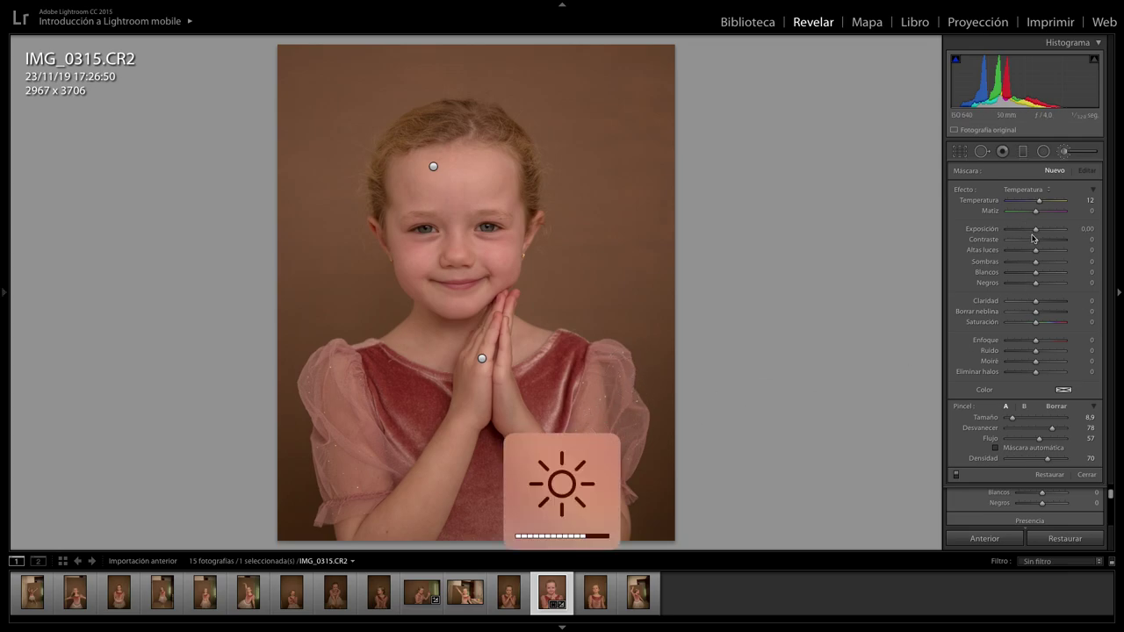
{"action": "left_click_drag", "start_coordinate": [1037, 230], "coordinate": [1042, 230]}
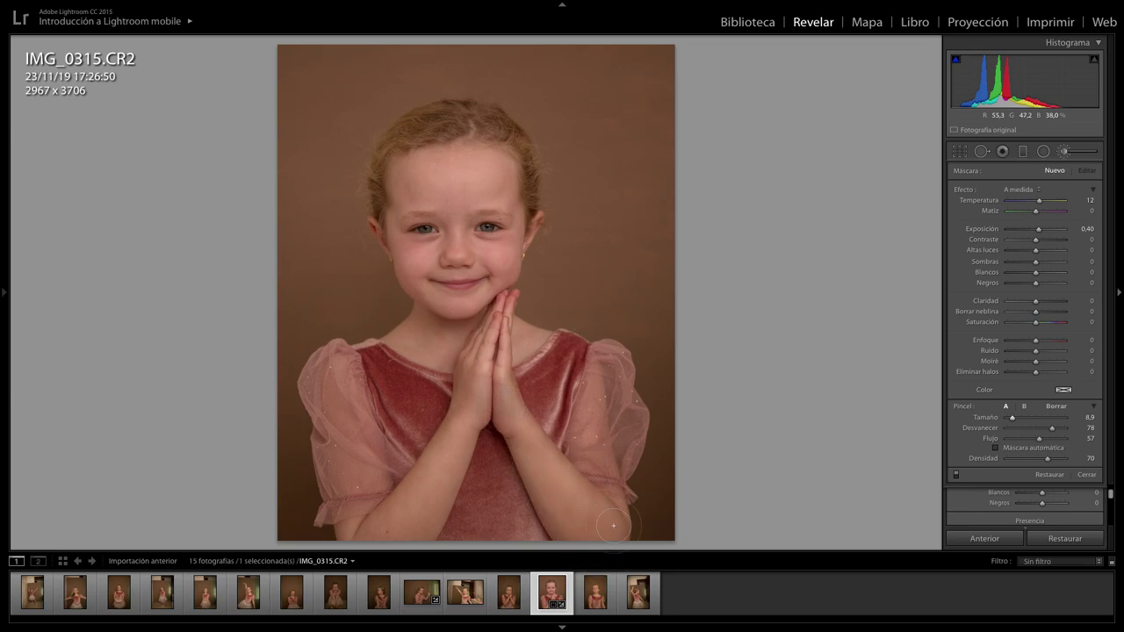
{"action": "left_click_drag", "start_coordinate": [485, 493], "coordinate": [475, 448]}
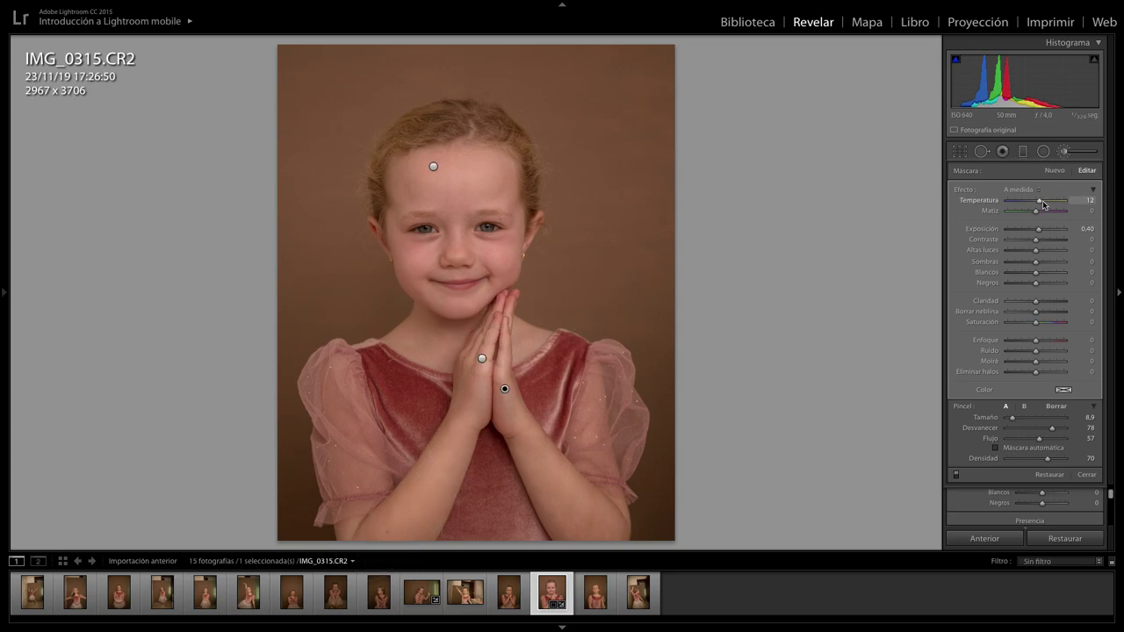
Step: Adjust the hands mask to Temperature 8, Contrast -10 and Shadows 32
{"action": "left_click_drag", "start_coordinate": [1040, 203], "coordinate": [1037, 203]}
{"action": "left_click_drag", "start_coordinate": [1039, 243], "coordinate": [1032, 242]}
{"action": "left_click_drag", "start_coordinate": [1037, 264], "coordinate": [1045, 261]}
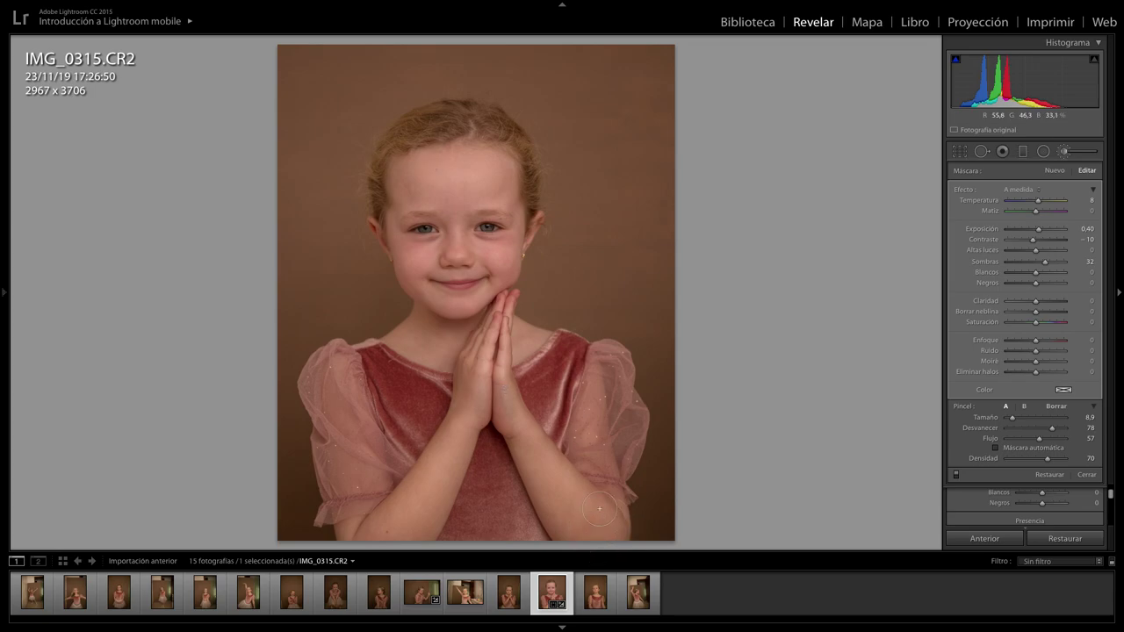
{"action": "left_click", "coordinate": [1063, 151]}
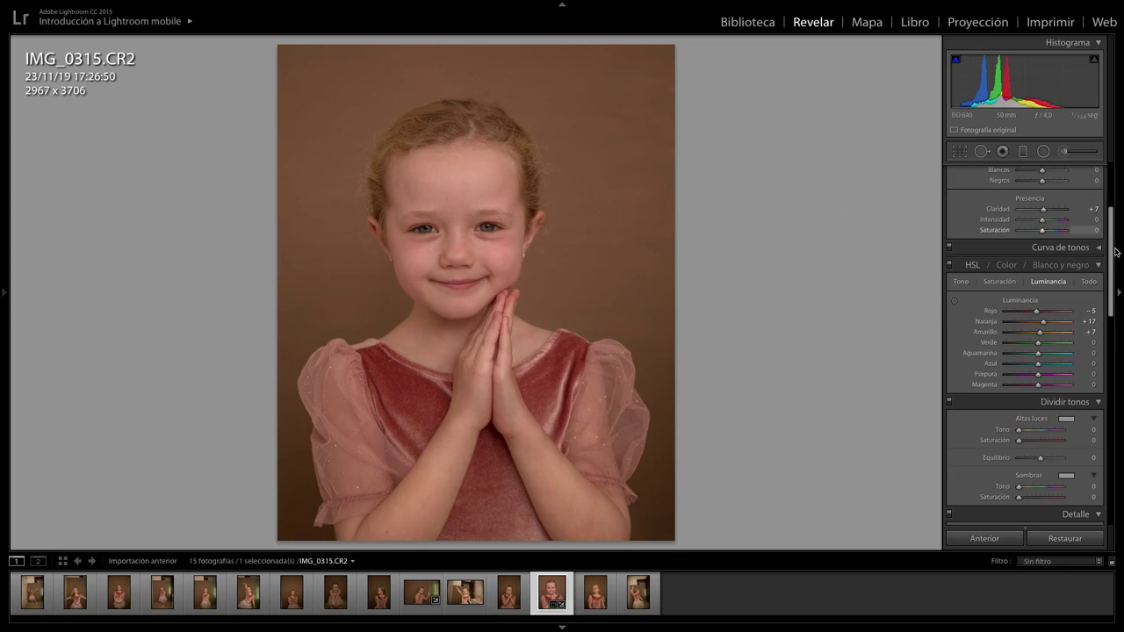
Step: Zoom into the face and paint an under-eye mask with Tint -18, Saturation -17, Exposure -0.41
{"action": "left_click_drag", "start_coordinate": [1110, 214], "coordinate": [1108, 169]}
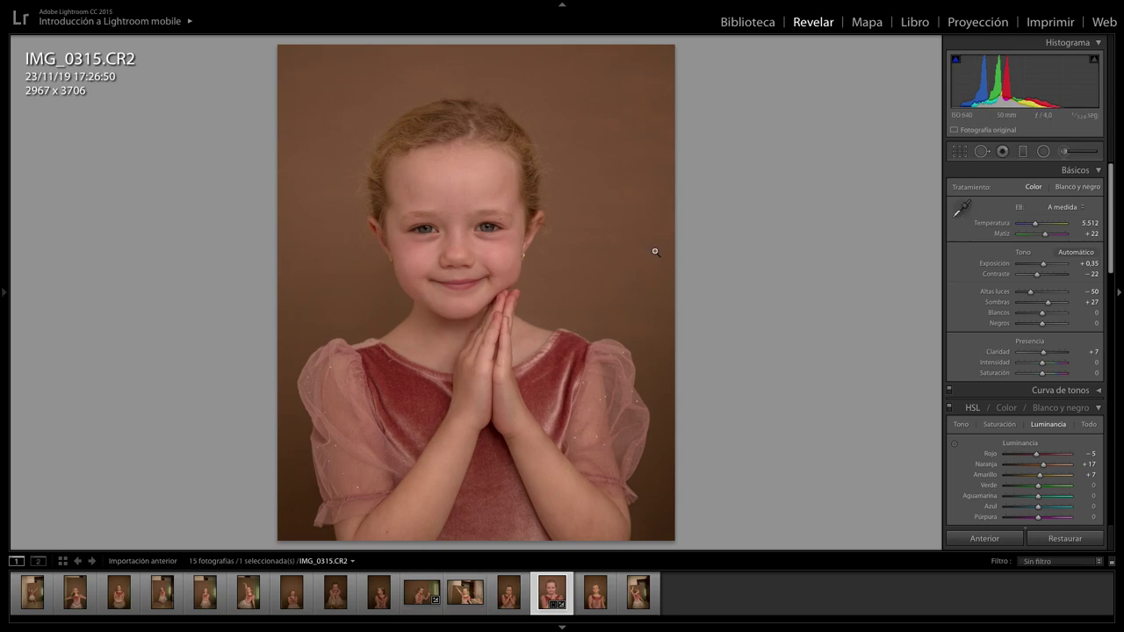
{"action": "left_click", "coordinate": [500, 258]}
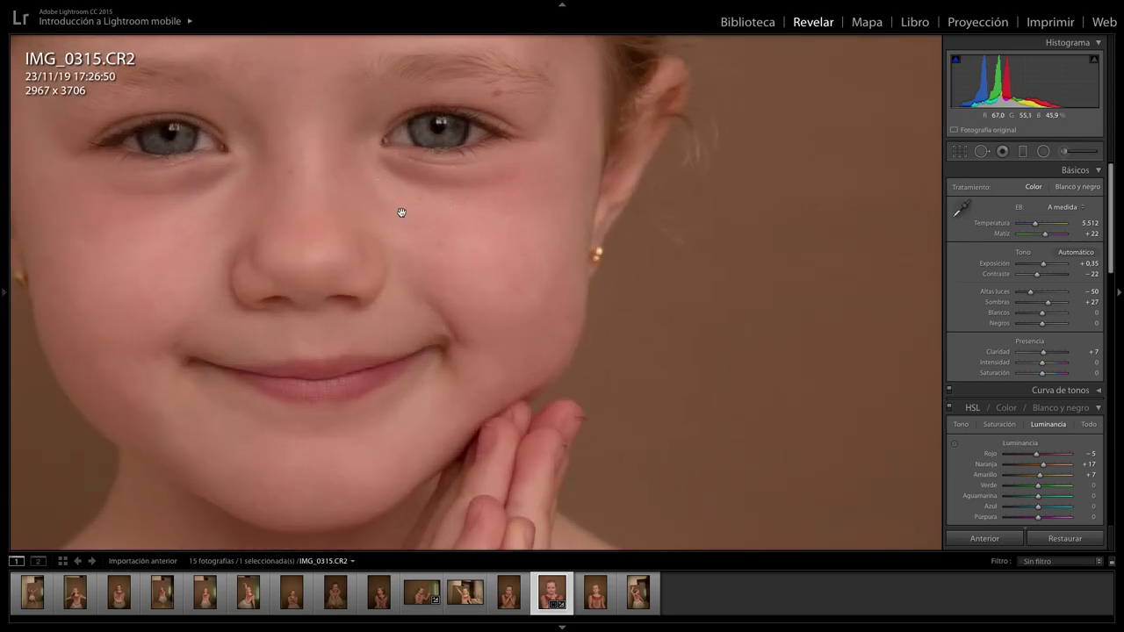
{"action": "left_click", "coordinate": [1065, 151]}
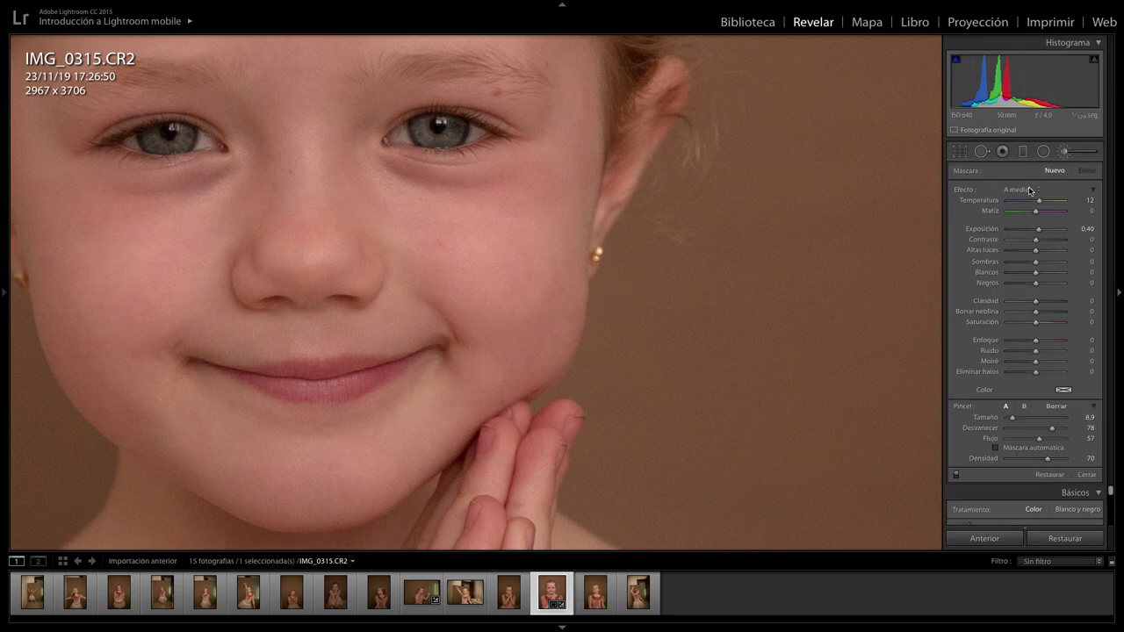
{"action": "left_click", "coordinate": [1030, 189]}
{"action": "left_click", "coordinate": [1001, 201]}
{"action": "left_click_drag", "start_coordinate": [1037, 213], "coordinate": [1031, 213]}
{"action": "left_click_drag", "start_coordinate": [1036, 322], "coordinate": [1030, 322]}
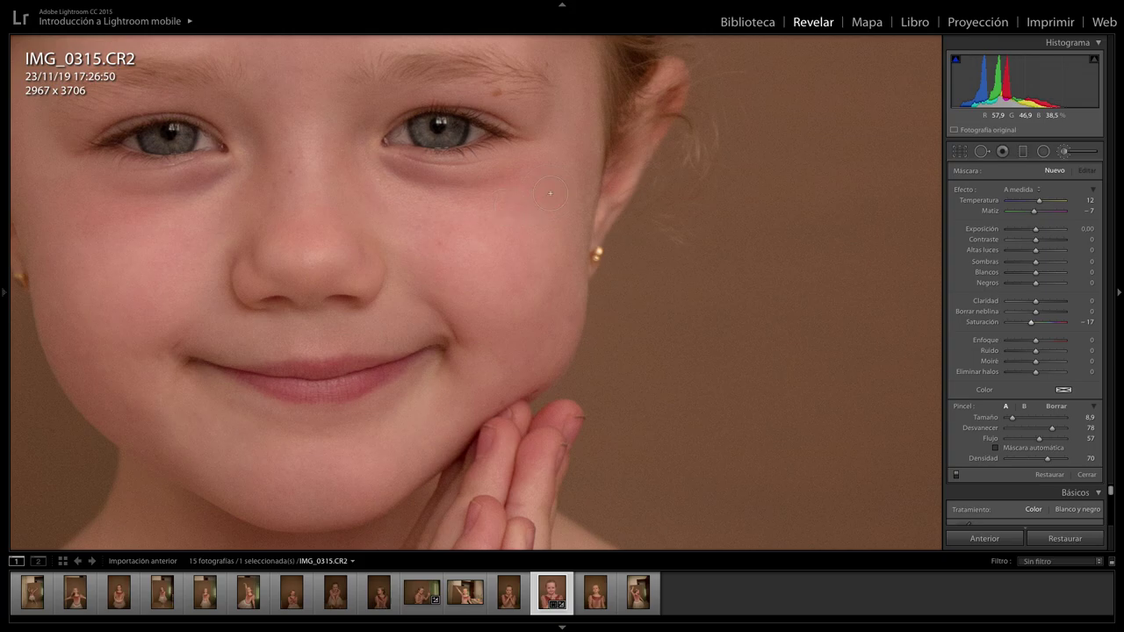
{"action": "left_click_drag", "start_coordinate": [445, 186], "coordinate": [182, 203]}
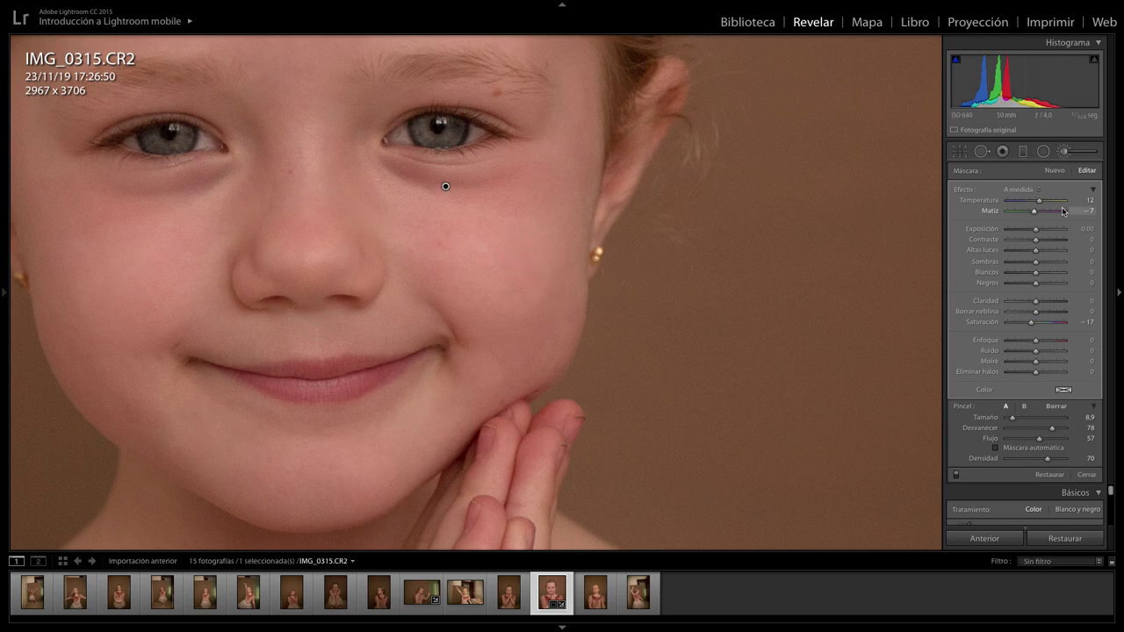
{"action": "mouse_move", "coordinate": [1035, 212]}
{"action": "left_mouse_down"}
{"action": "mouse_move", "coordinate": [959, 222]}
{"action": "mouse_move", "coordinate": [1032, 224]}
{"action": "mouse_move", "coordinate": [975, 241]}
{"action": "mouse_move", "coordinate": [1032, 237]}
{"action": "left_mouse_up"}
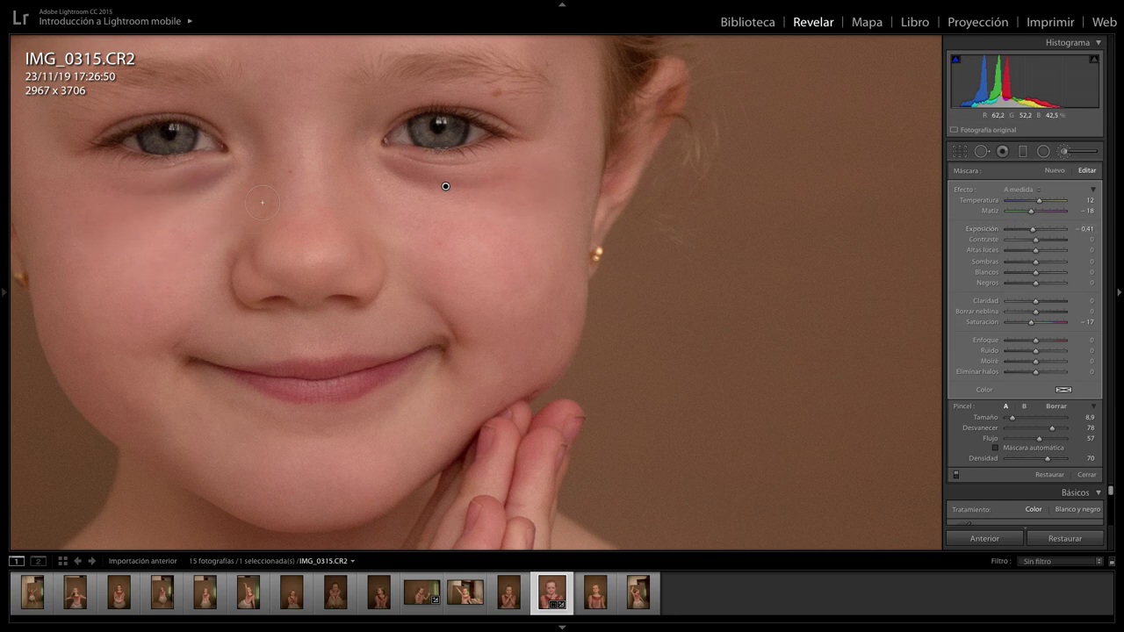
Step: Paint under both eyes with a size 4.1 brush, then set Exposure 0.48 and Highlights -25
{"action": "double_click", "coordinate": [1035, 230]}
{"action": "left_click_drag", "start_coordinate": [1036, 233], "coordinate": [1035, 233]}
{"action": "left_click_drag", "start_coordinate": [1037, 233], "coordinate": [1038, 233]}
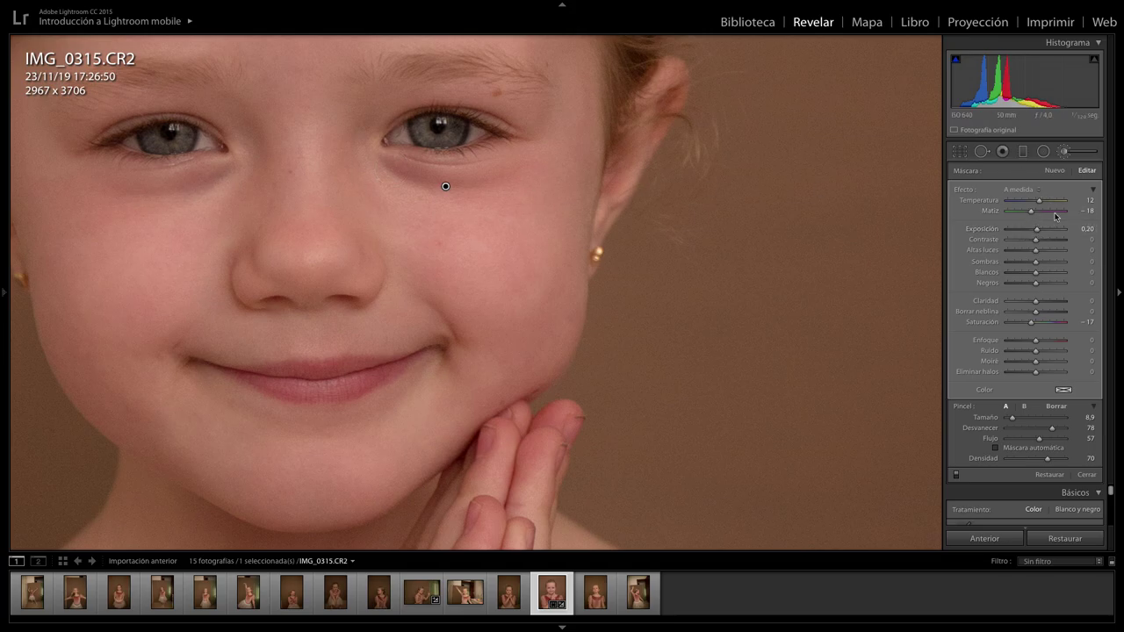
{"action": "left_click_drag", "start_coordinate": [1009, 416], "coordinate": [1006, 417]}
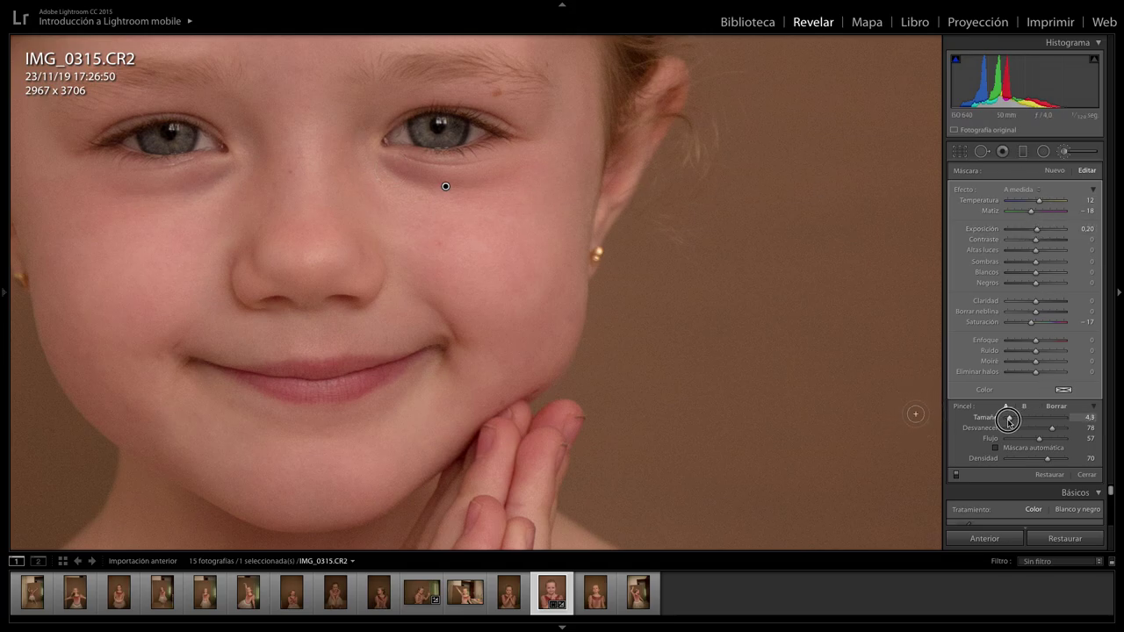
{"action": "mouse_move", "coordinate": [197, 176]}
{"action": "left_mouse_down"}
{"action": "mouse_move", "coordinate": [170, 183]}
{"action": "mouse_move", "coordinate": [190, 181]}
{"action": "mouse_move", "coordinate": [188, 196]}
{"action": "mouse_move", "coordinate": [219, 176]}
{"action": "left_mouse_up"}
{"action": "mouse_move", "coordinate": [389, 169]}
{"action": "left_mouse_down"}
{"action": "mouse_move", "coordinate": [441, 191]}
{"action": "mouse_move", "coordinate": [449, 181]}
{"action": "left_mouse_up"}
{"action": "left_click_drag", "start_coordinate": [1037, 234], "coordinate": [1028, 253]}
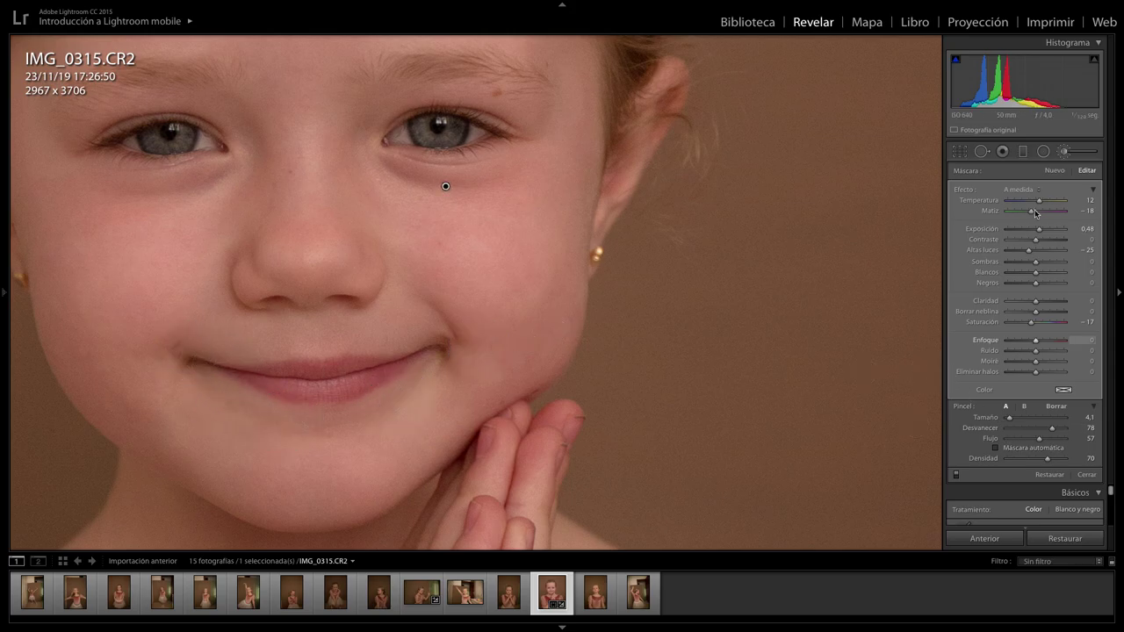
{"action": "left_click", "coordinate": [1063, 153]}
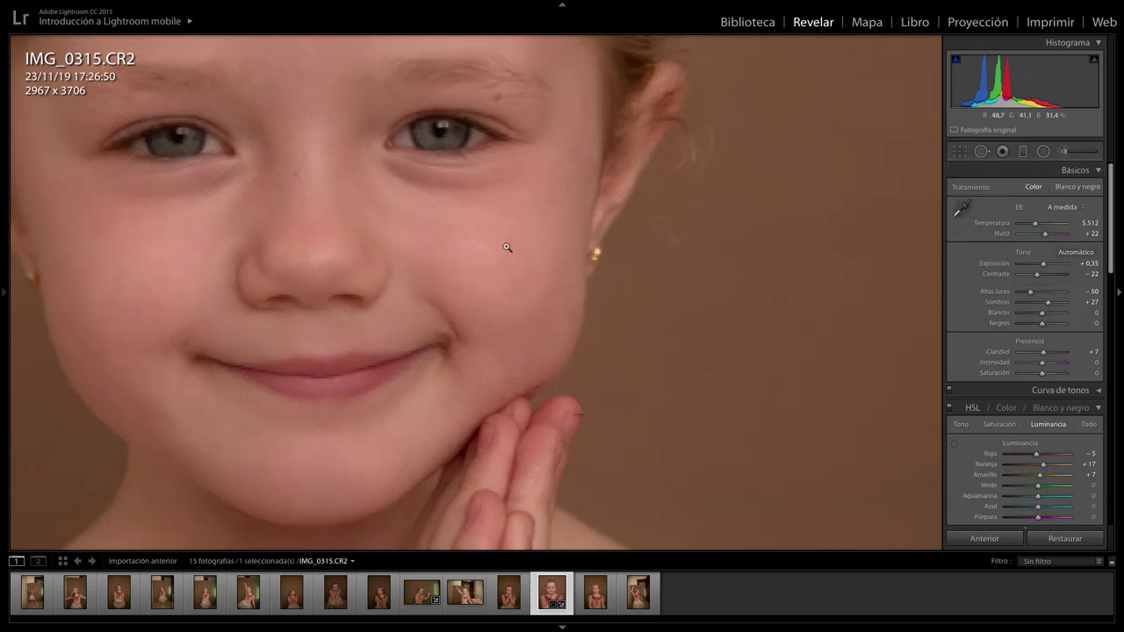
Step: Fit the whole portrait, collapse the HSL section and reopen the Adjustment Brush
{"action": "left_click", "coordinate": [519, 249]}
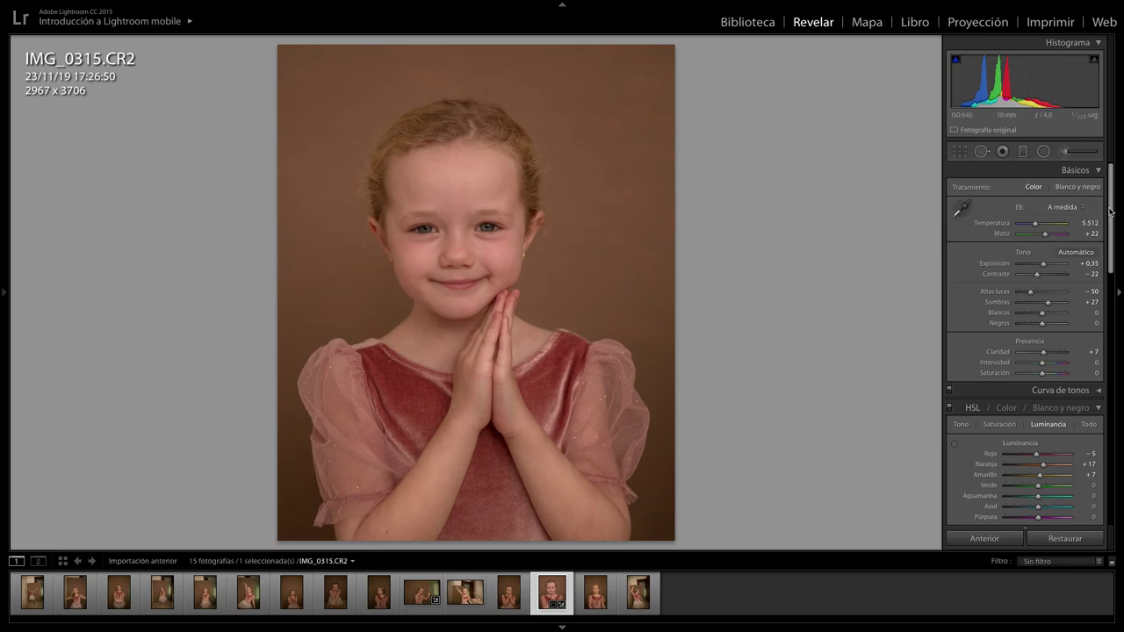
{"action": "left_click", "coordinate": [1098, 408]}
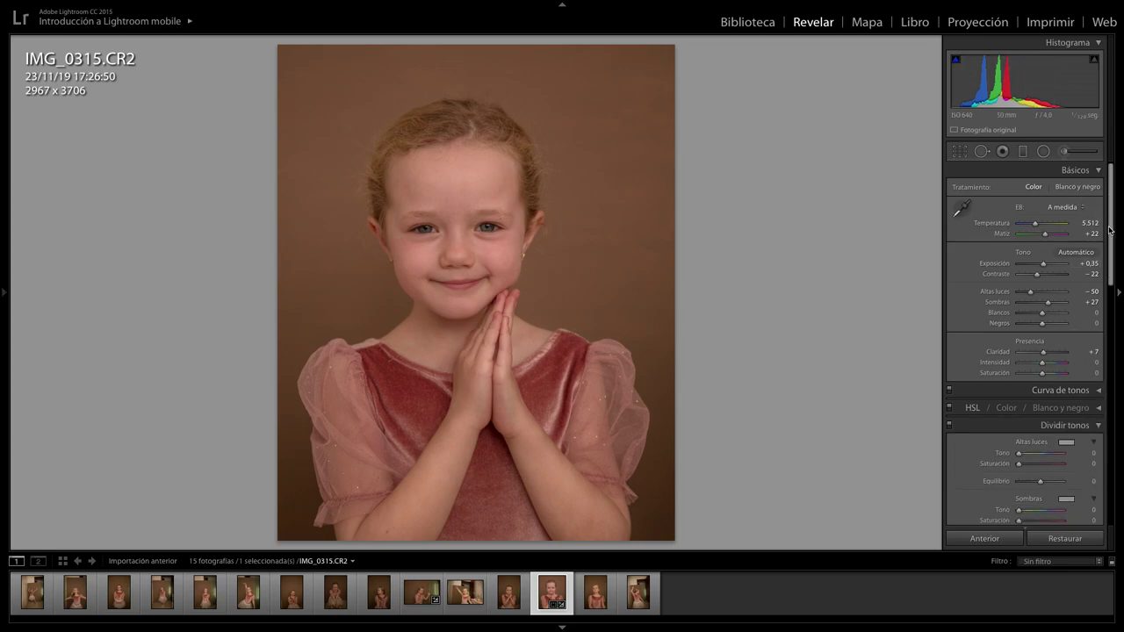
{"action": "left_click_drag", "start_coordinate": [1113, 233], "coordinate": [1111, 268]}
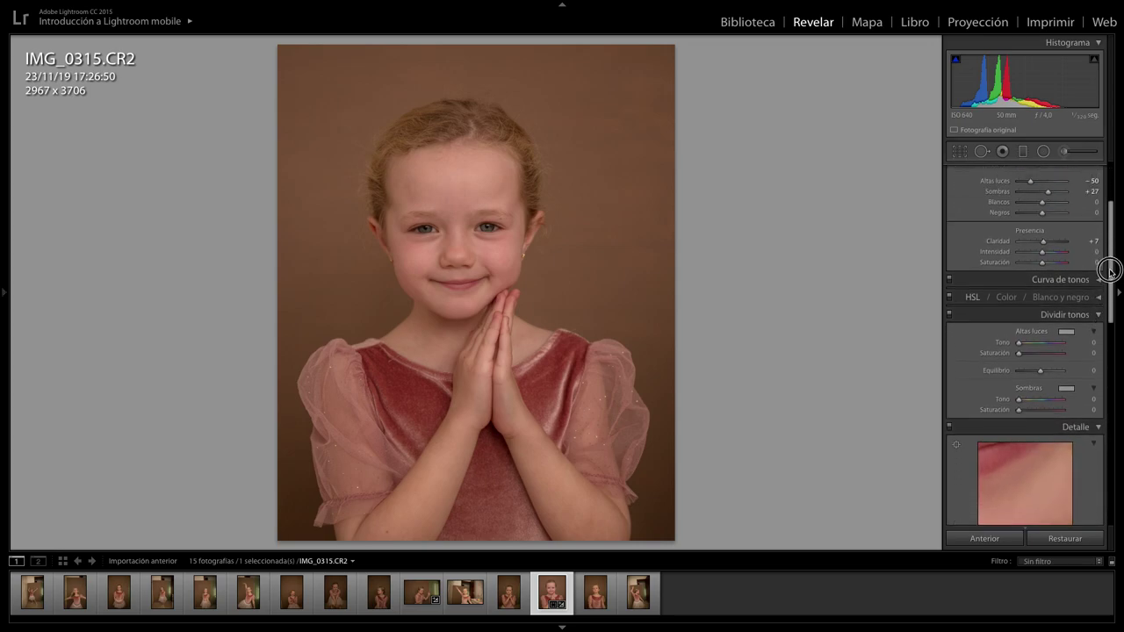
{"action": "left_click_drag", "start_coordinate": [1111, 264], "coordinate": [1116, 184]}
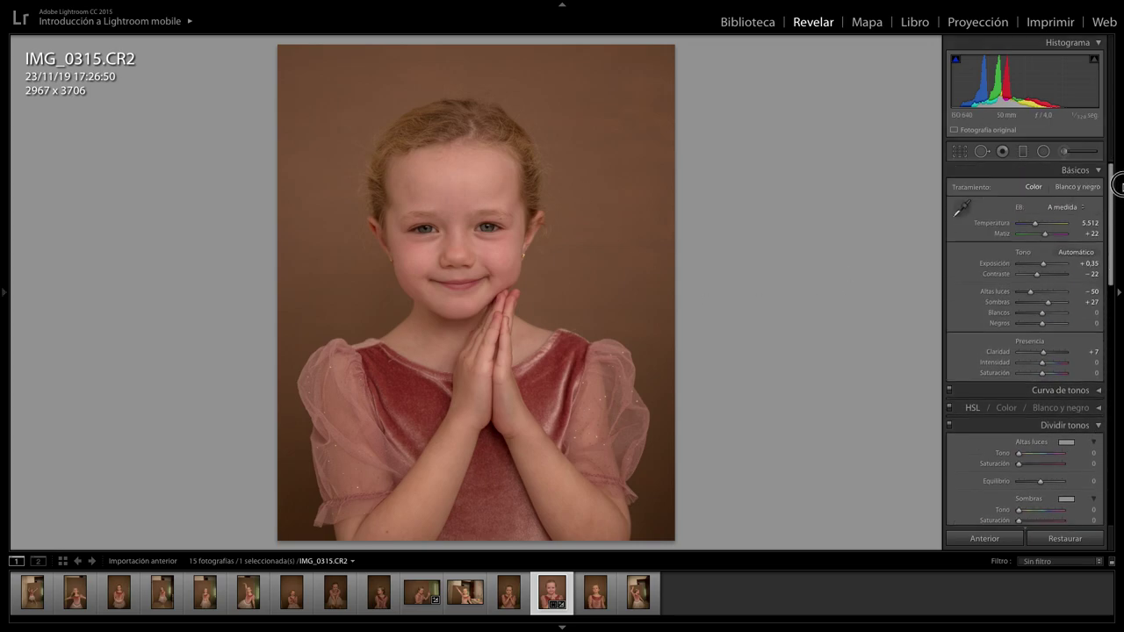
{"action": "left_click", "coordinate": [1062, 152]}
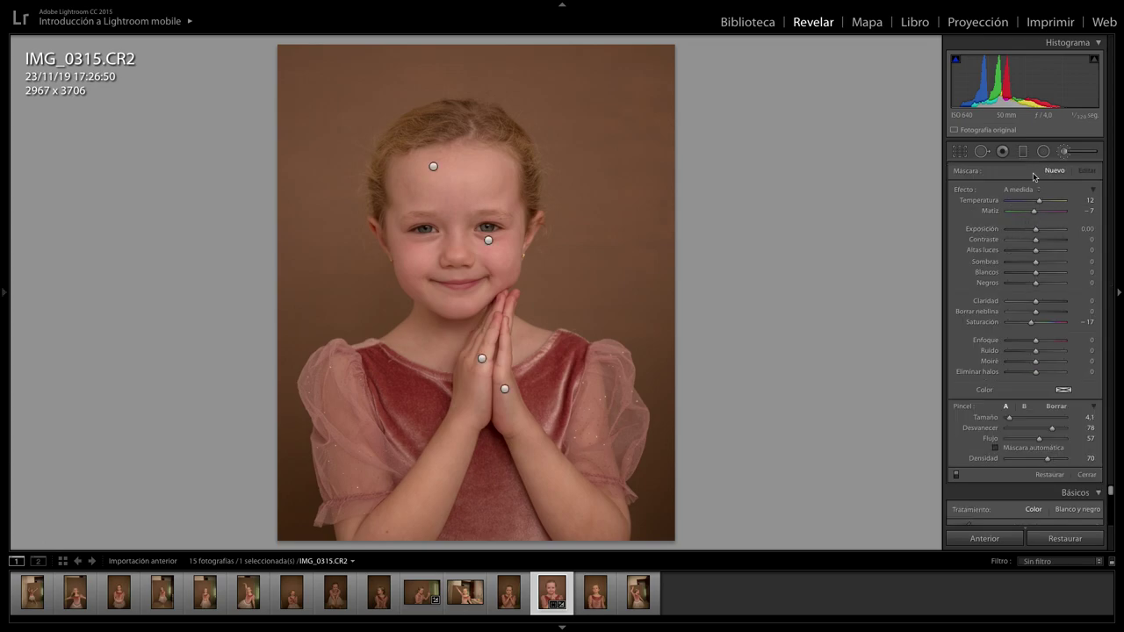
Step: Set the brush effect to Color with a soft pink tint, hue 13, saturation 36%
{"action": "left_click", "coordinate": [1031, 192]}
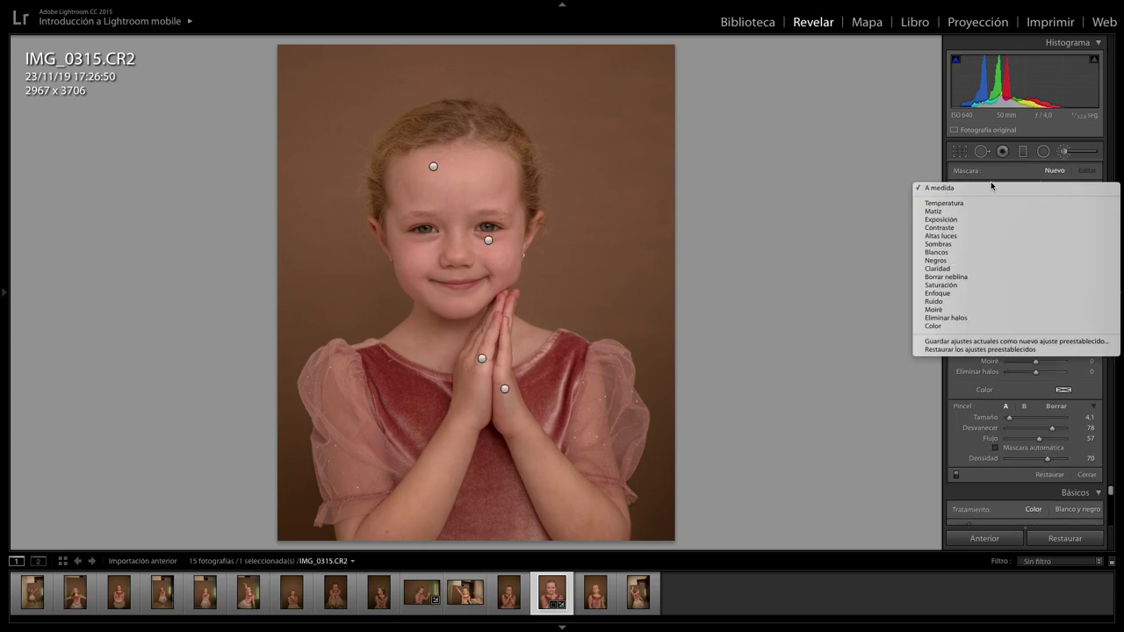
{"action": "left_click", "coordinate": [933, 327]}
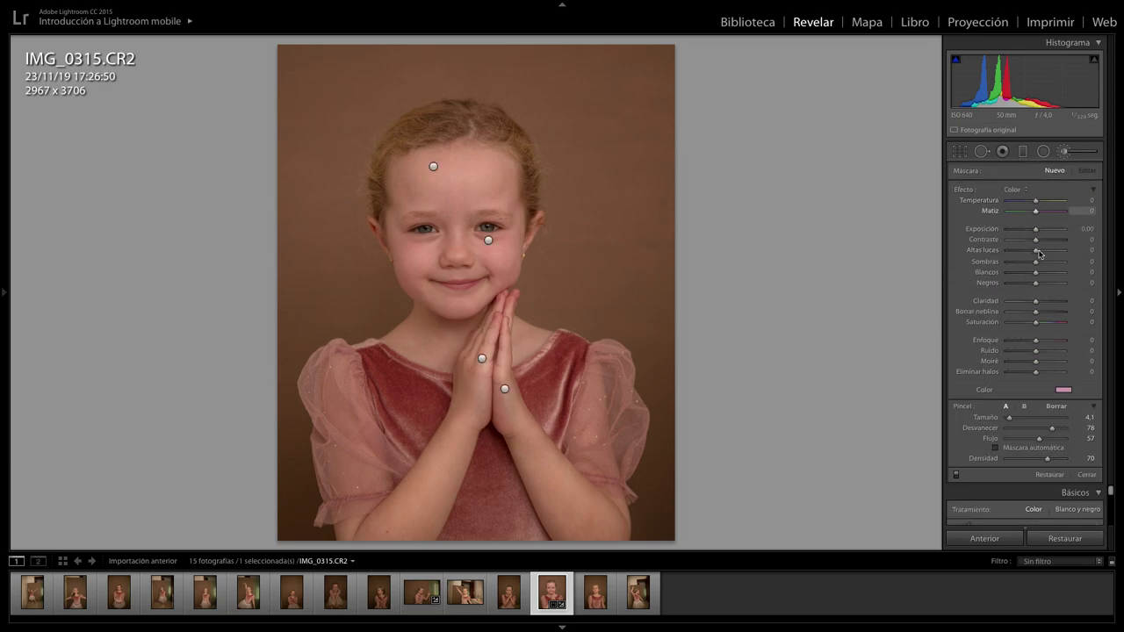
{"action": "left_click", "coordinate": [1063, 390]}
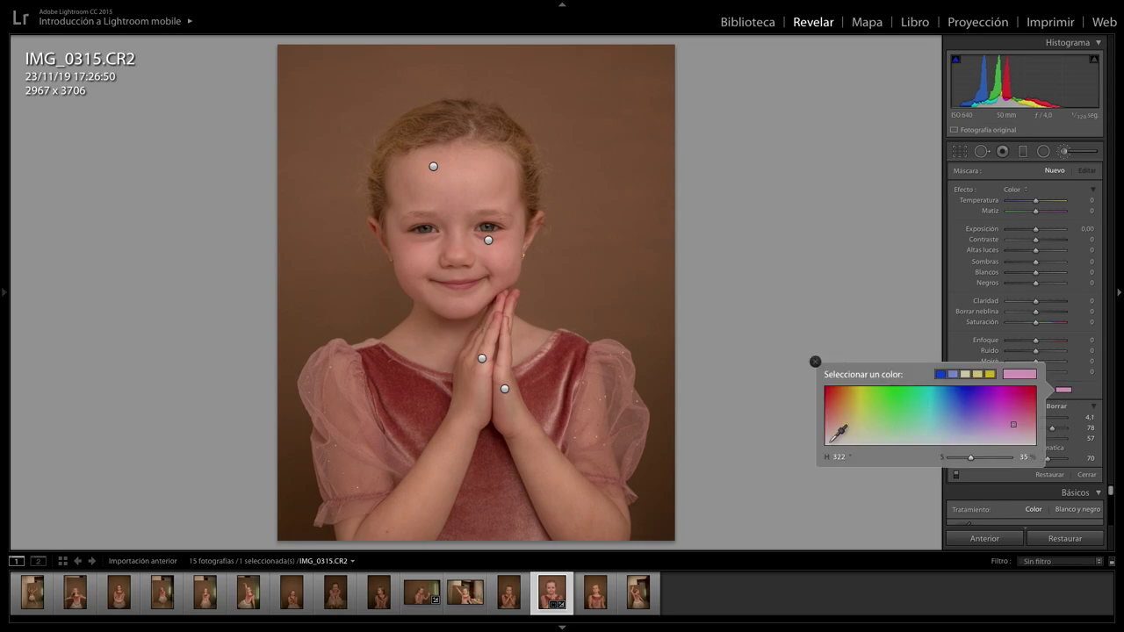
{"action": "left_click_drag", "start_coordinate": [844, 437], "coordinate": [832, 424]}
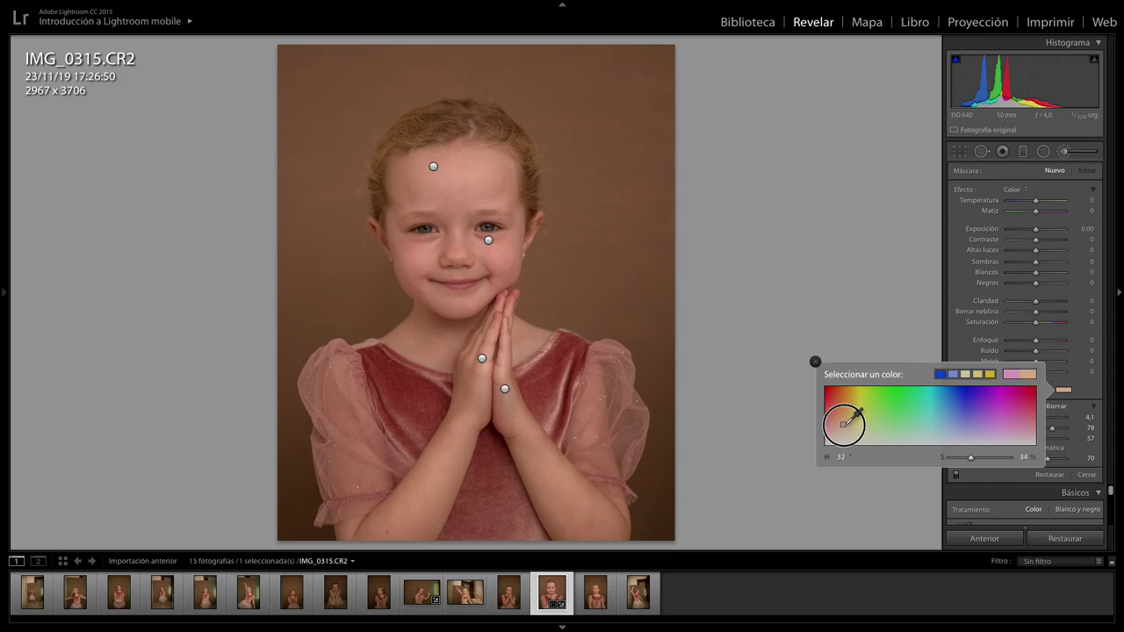
{"action": "left_click_drag", "start_coordinate": [832, 425], "coordinate": [833, 424]}
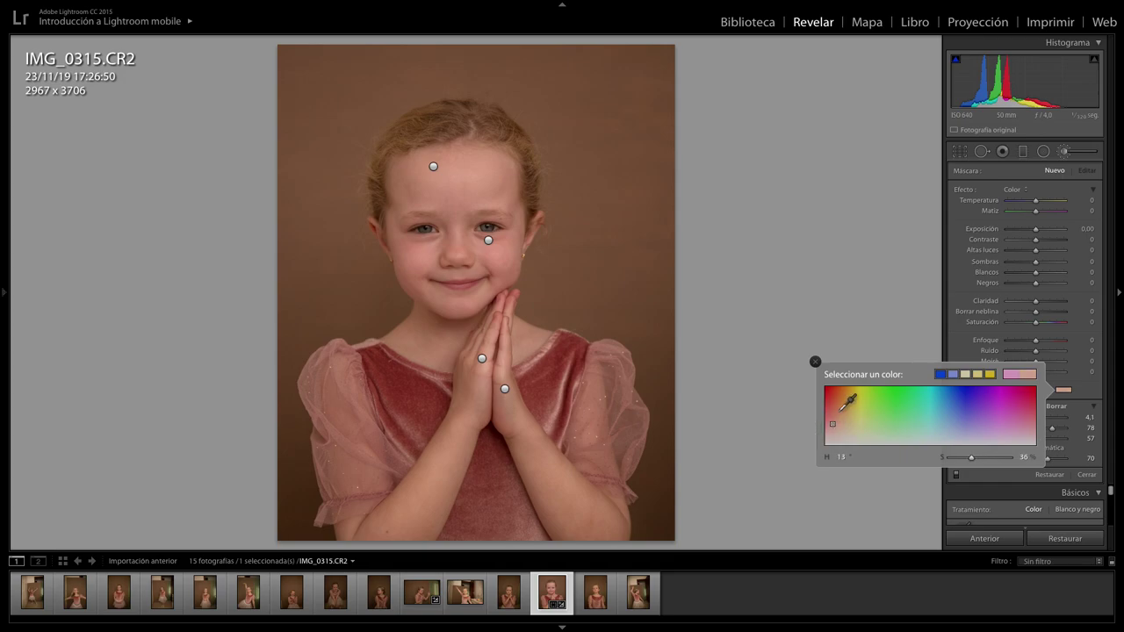
{"action": "left_click", "coordinate": [815, 362]}
Step: Paint the pink tint onto the girl's face with a size 8.2 brush
{"action": "scroll", "coordinate": [913, 413], "scroll_direction": "up", "scroll_amount": 4}
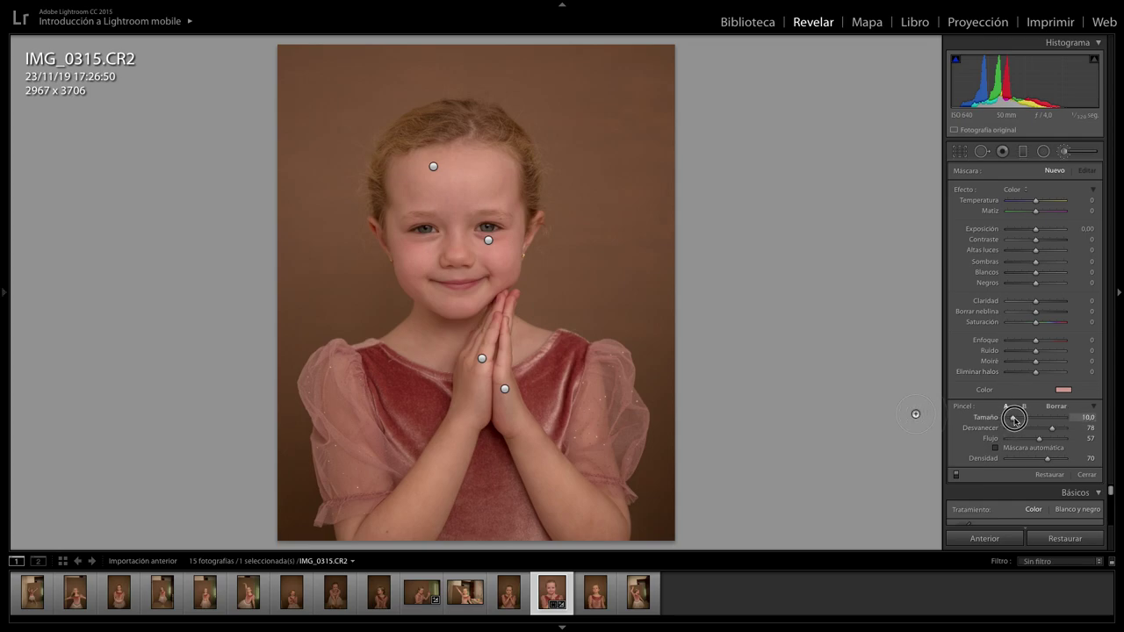
{"action": "key", "text": "h"}
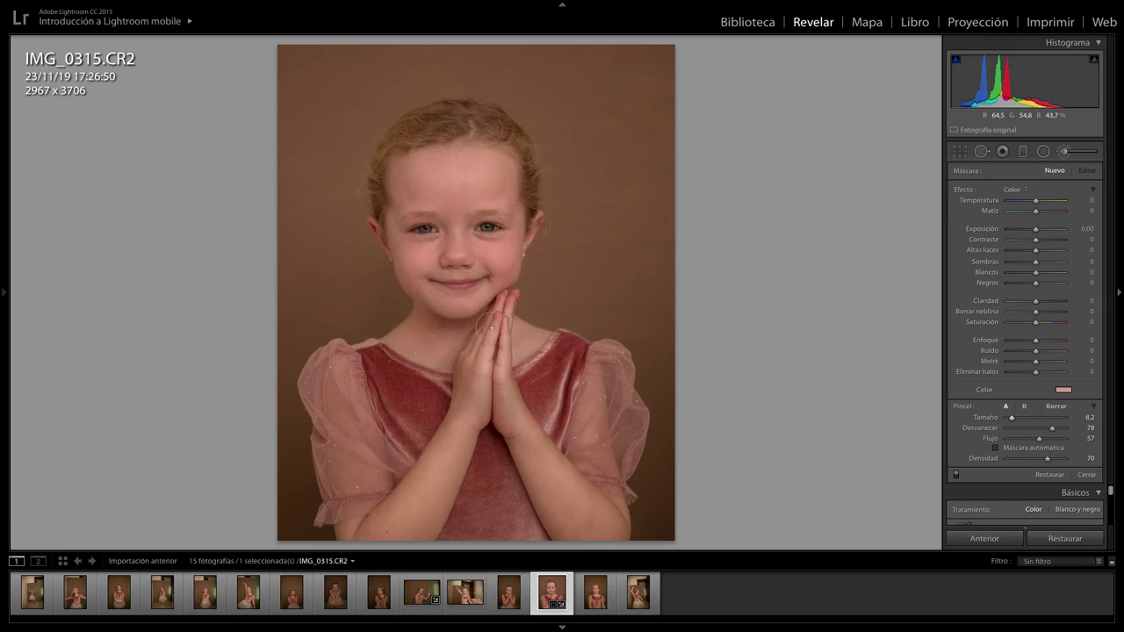
{"action": "left_click_drag", "start_coordinate": [522, 335], "coordinate": [497, 394]}
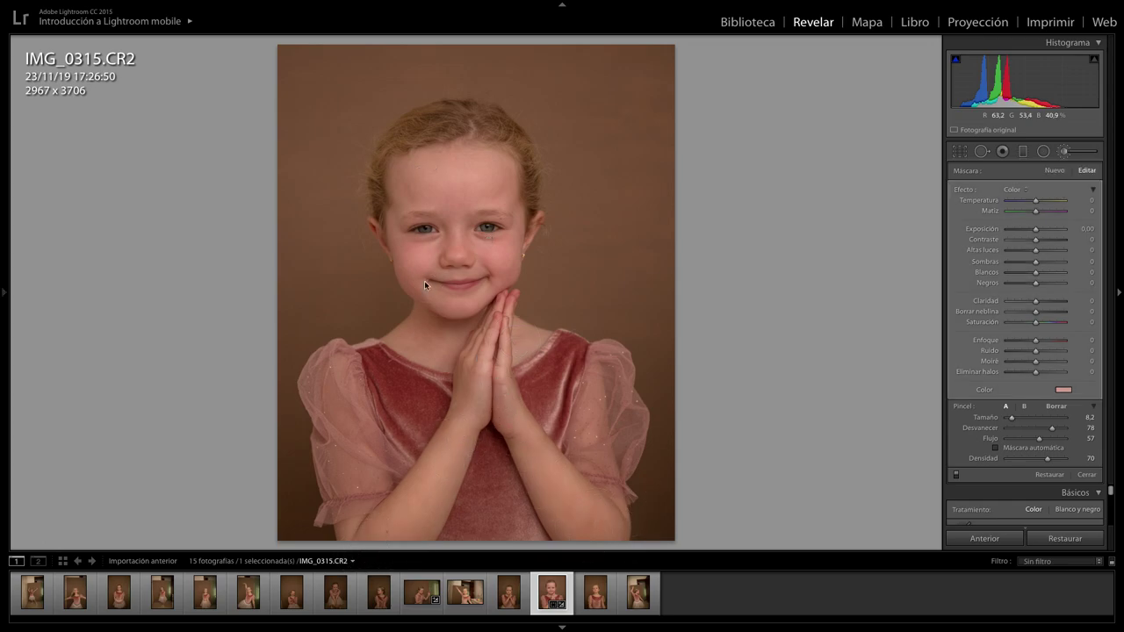
{"action": "left_click_drag", "start_coordinate": [475, 183], "coordinate": [475, 189]}
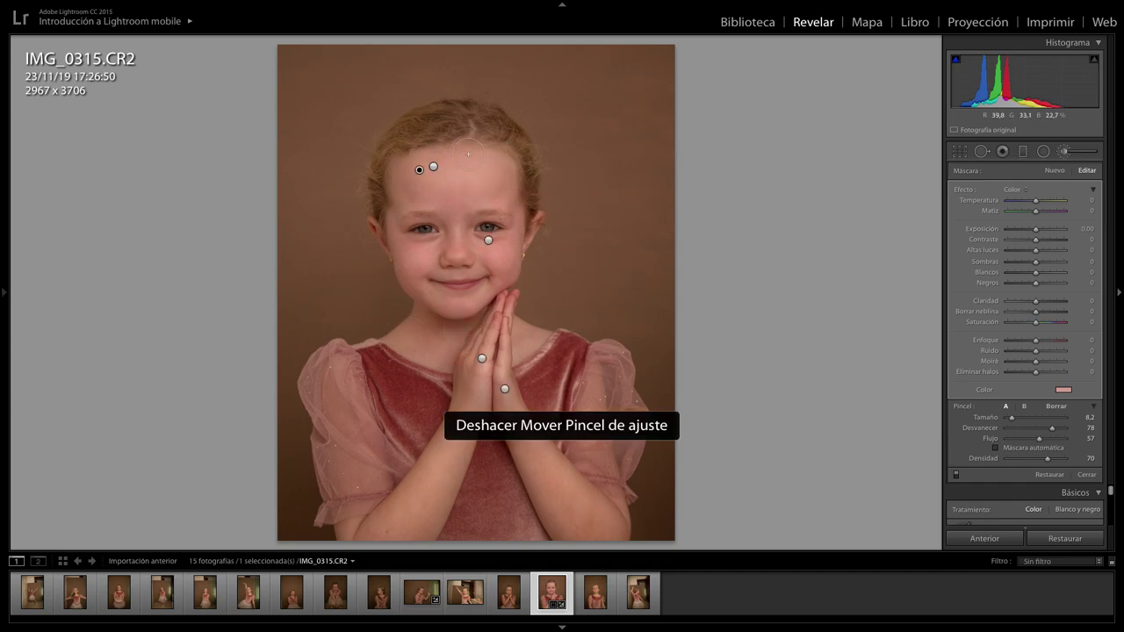
{"action": "key", "text": "h"}
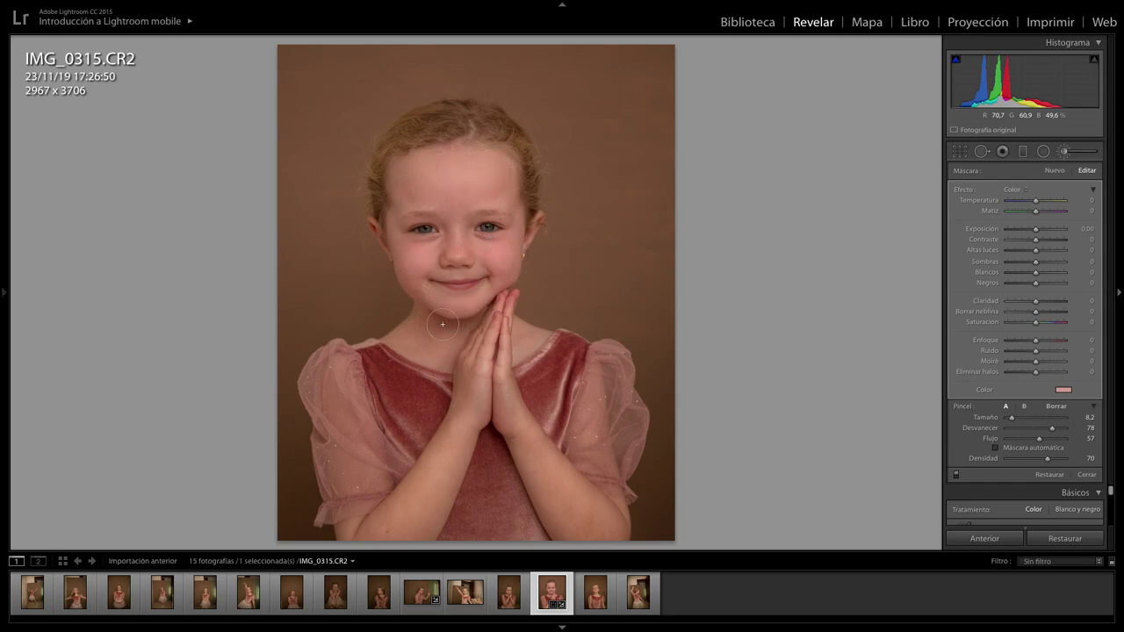
{"action": "key", "text": "h"}
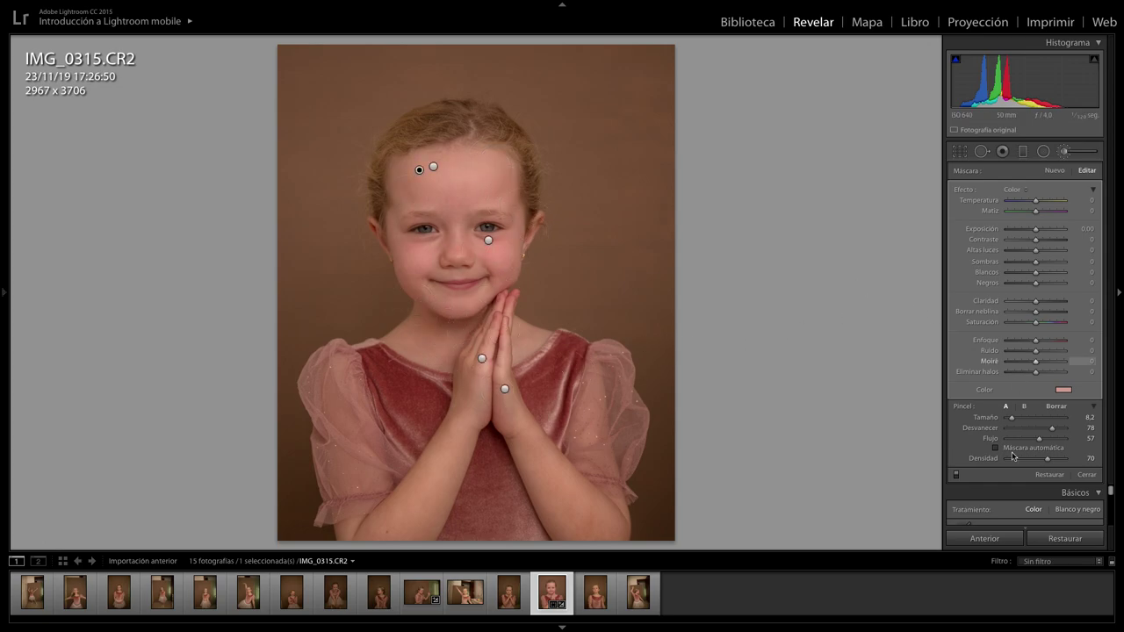
Step: Close the brush and zoom in on the girl's face
{"action": "left_click", "coordinate": [1057, 172]}
{"action": "left_click", "coordinate": [1063, 151]}
{"action": "left_click", "coordinate": [514, 294]}
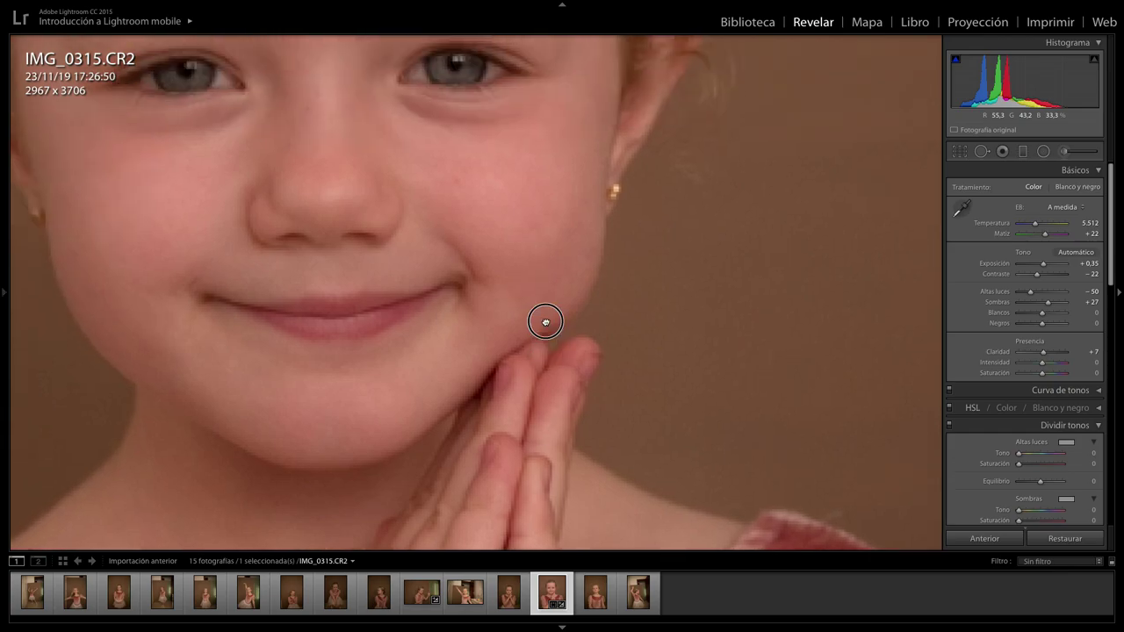
{"action": "key", "text": "ctrl+minus"}
{"action": "key", "text": "ctrl+minus"}
{"action": "key", "text": "ctrl+minus"}
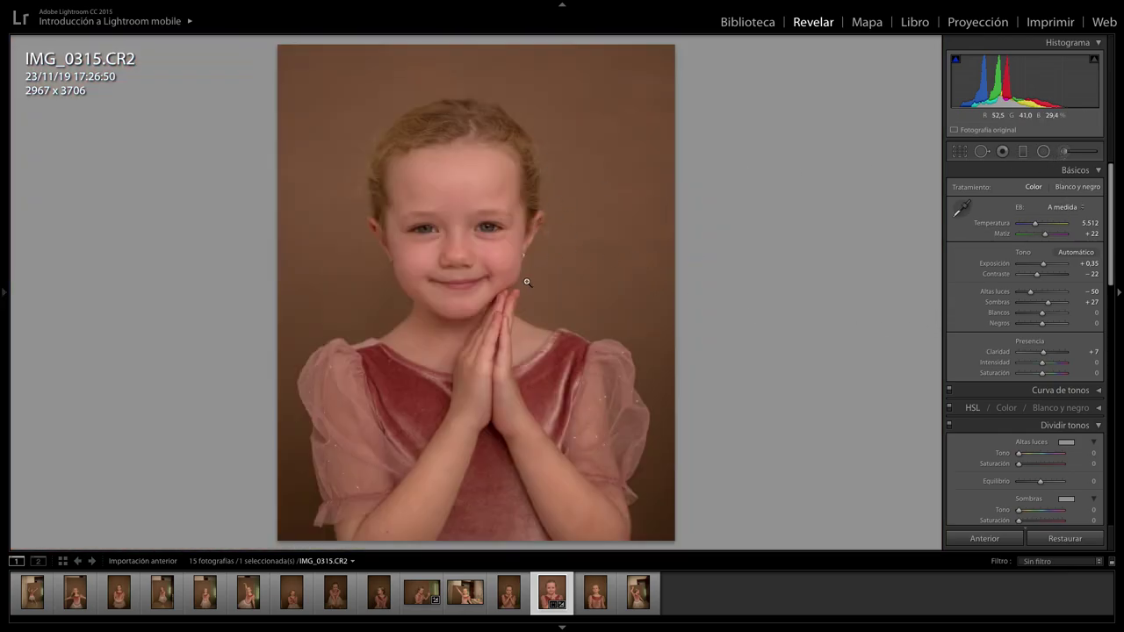
{"action": "left_click", "coordinate": [490, 233]}
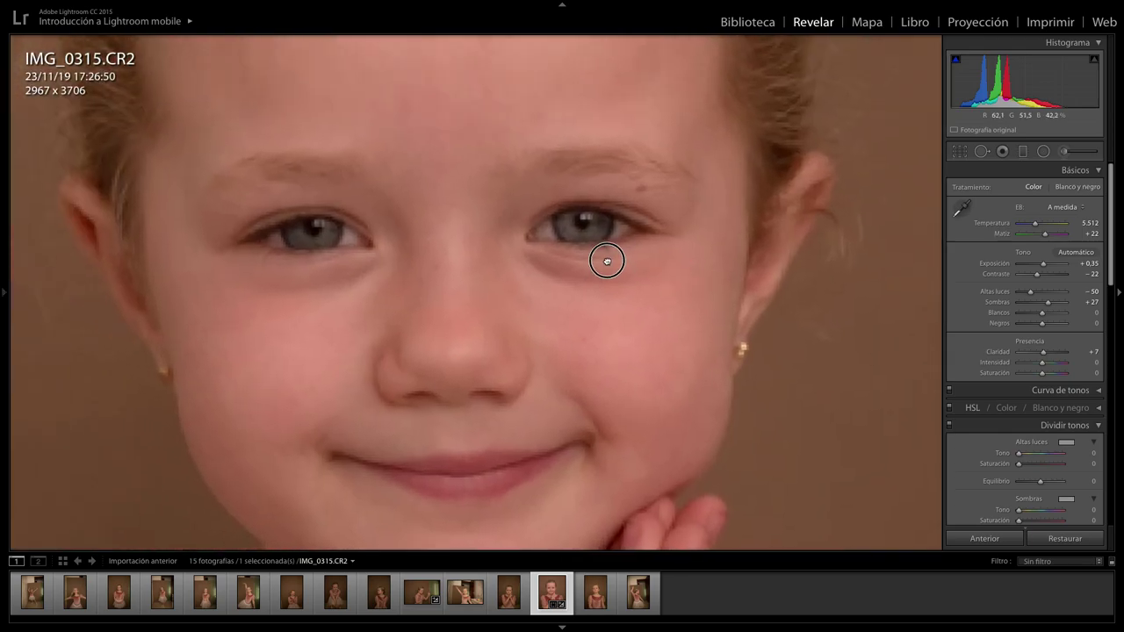
Step: Paint both eyes with a Sombras brush mask at brush size 3.3
{"action": "left_click", "coordinate": [1064, 151]}
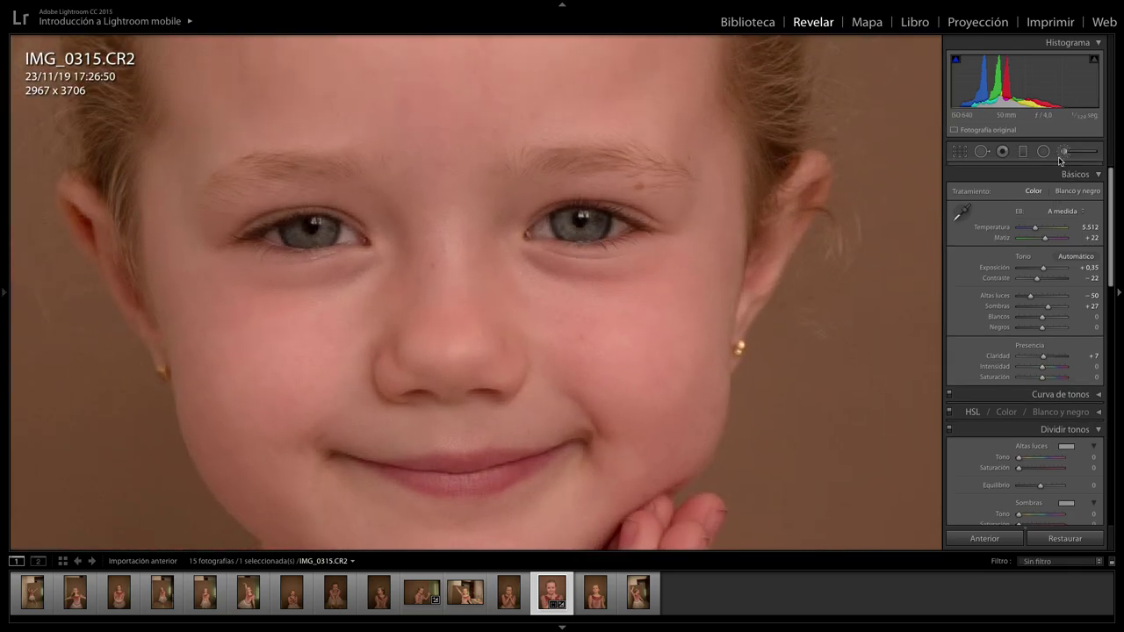
{"action": "left_click", "coordinate": [1029, 188]}
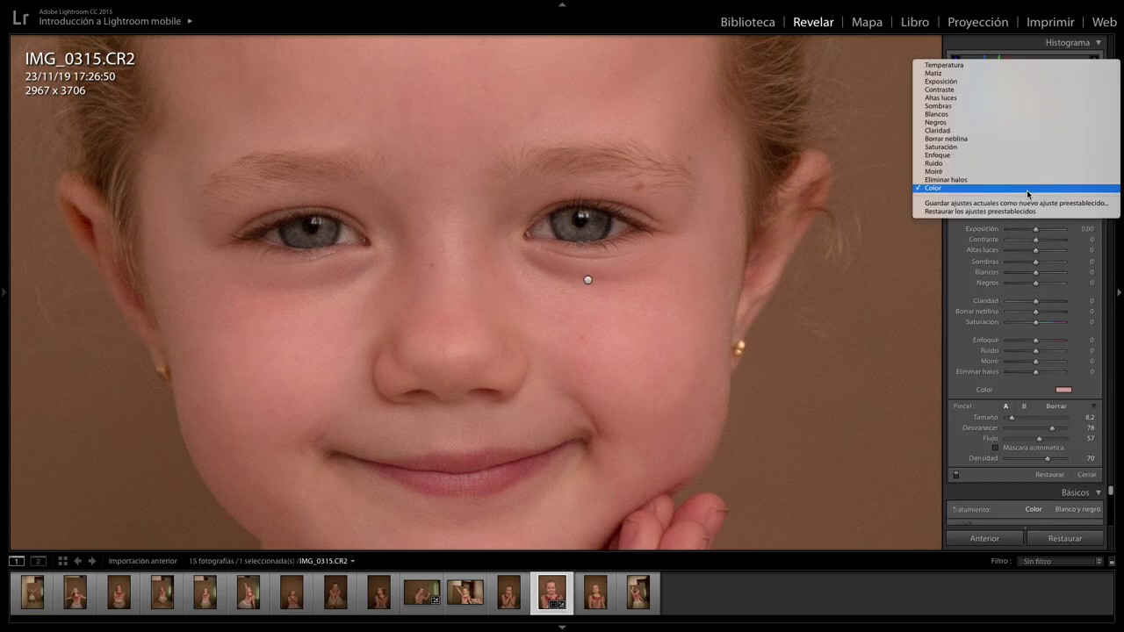
{"action": "left_click", "coordinate": [987, 105]}
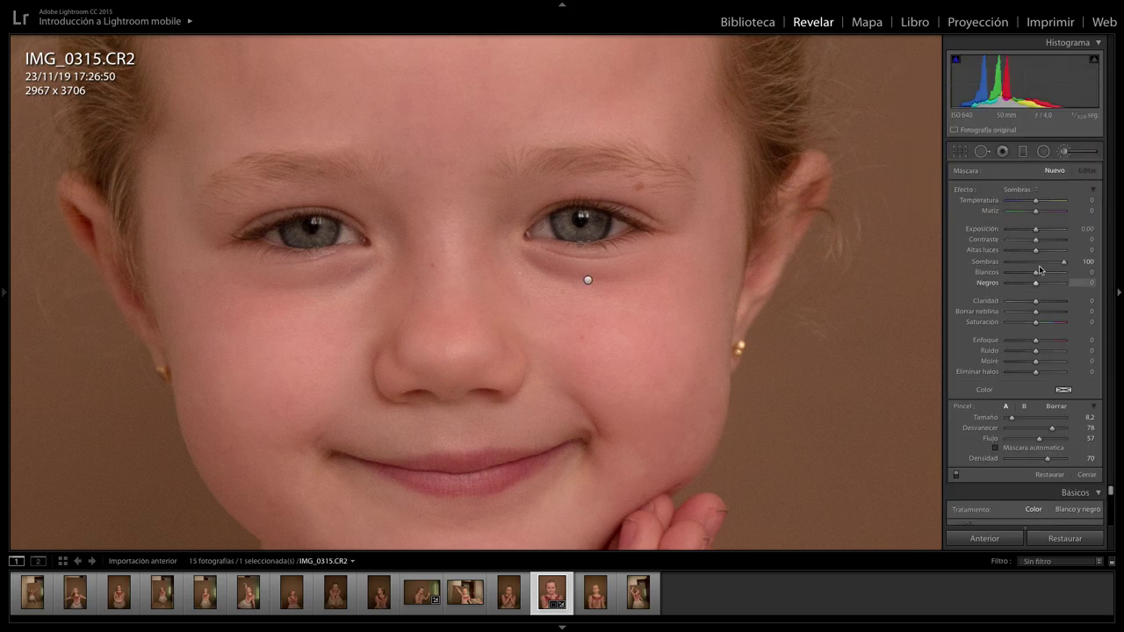
{"action": "left_click_drag", "start_coordinate": [1059, 263], "coordinate": [1051, 262]}
{"action": "left_click_drag", "start_coordinate": [1013, 418], "coordinate": [1008, 419]}
{"action": "mouse_move", "coordinate": [566, 220]}
{"action": "left_mouse_down"}
{"action": "mouse_move", "coordinate": [602, 229]}
{"action": "mouse_move", "coordinate": [576, 230]}
{"action": "left_mouse_up"}
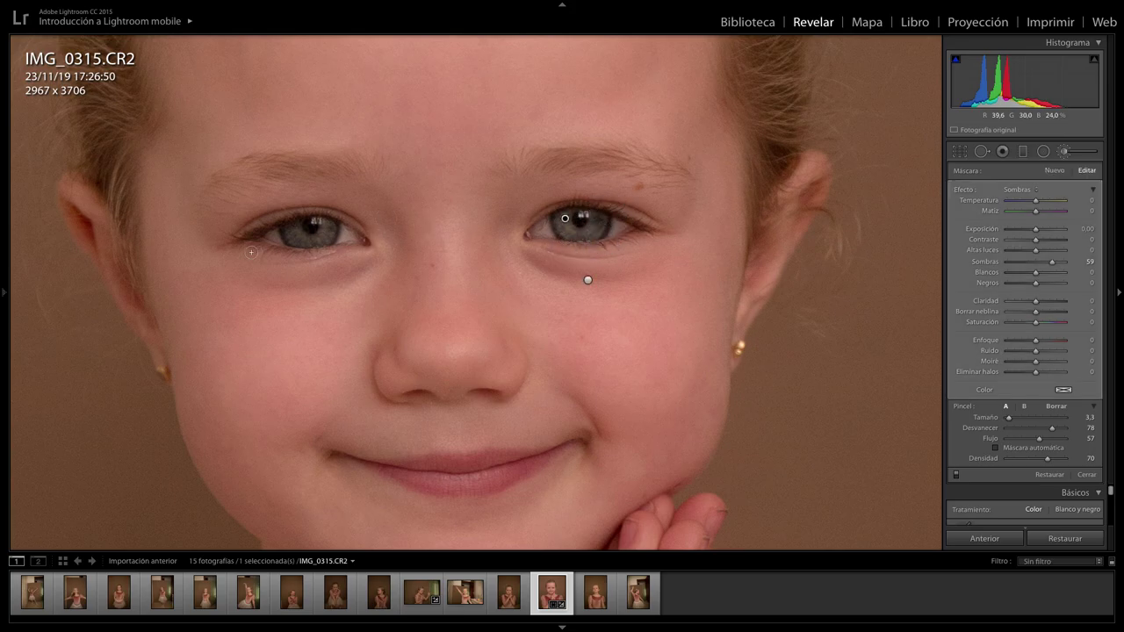
{"action": "left_click_drag", "start_coordinate": [294, 231], "coordinate": [327, 233]}
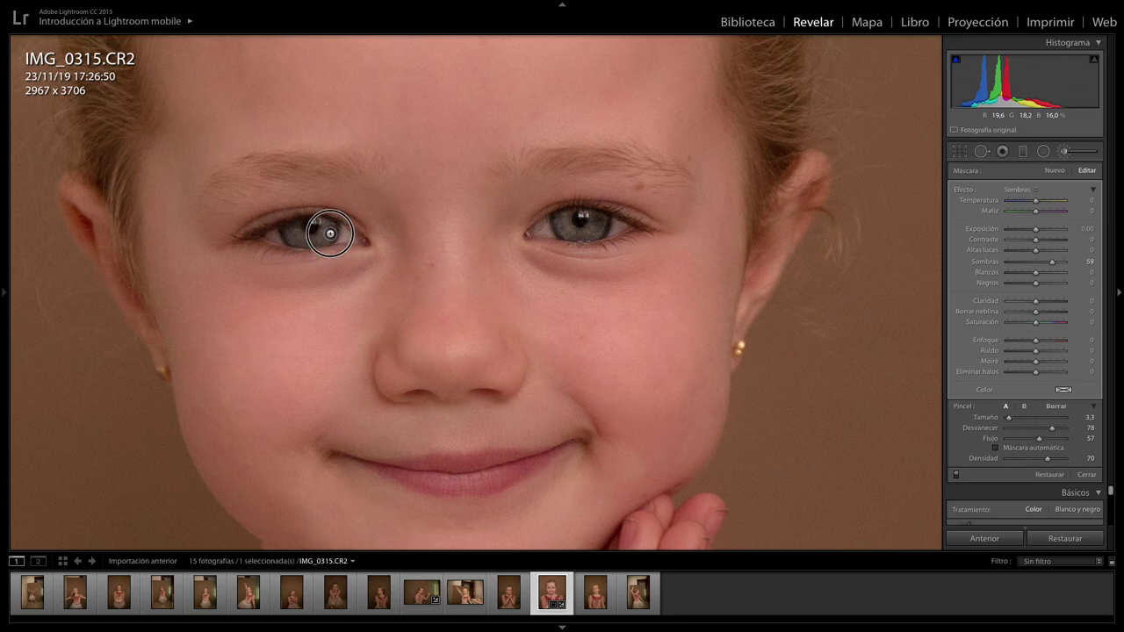
Step: Set the eye mask to Shadows 64 and add more strokes over both eyes
{"action": "mouse_move", "coordinate": [1053, 265]}
{"action": "left_mouse_down"}
{"action": "mouse_move", "coordinate": [1064, 262]}
{"action": "mouse_move", "coordinate": [1040, 231]}
{"action": "mouse_move", "coordinate": [1053, 236]}
{"action": "mouse_move", "coordinate": [1041, 235]}
{"action": "mouse_move", "coordinate": [1052, 262]}
{"action": "mouse_move", "coordinate": [1101, 272]}
{"action": "mouse_move", "coordinate": [891, 268]}
{"action": "mouse_move", "coordinate": [1044, 265]}
{"action": "left_mouse_up"}
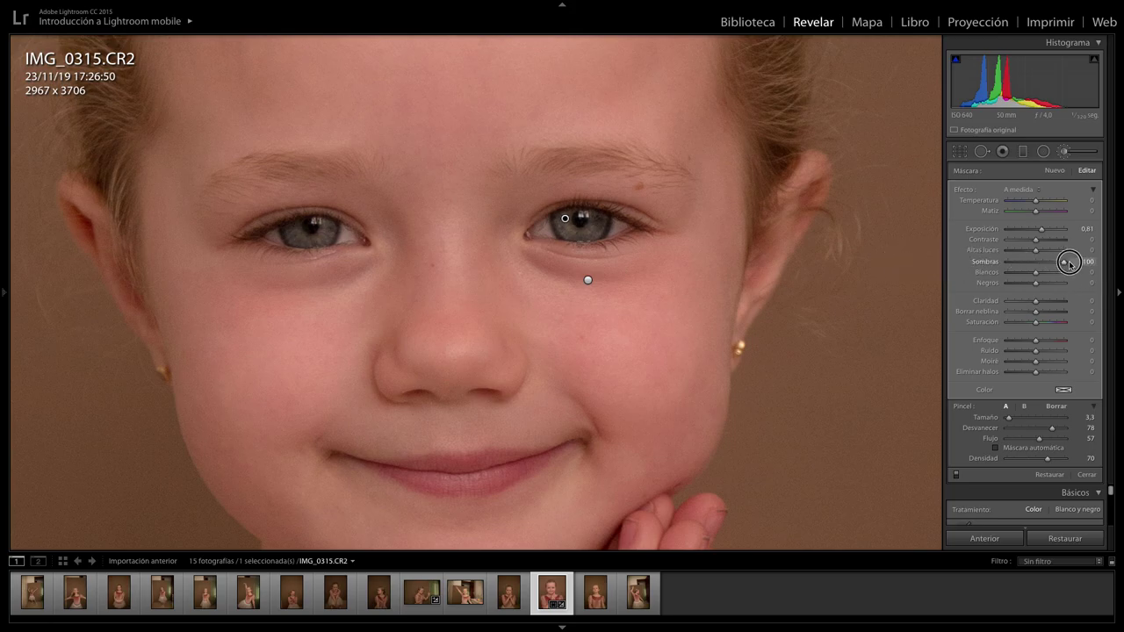
{"action": "left_click_drag", "start_coordinate": [1065, 265], "coordinate": [1055, 263]}
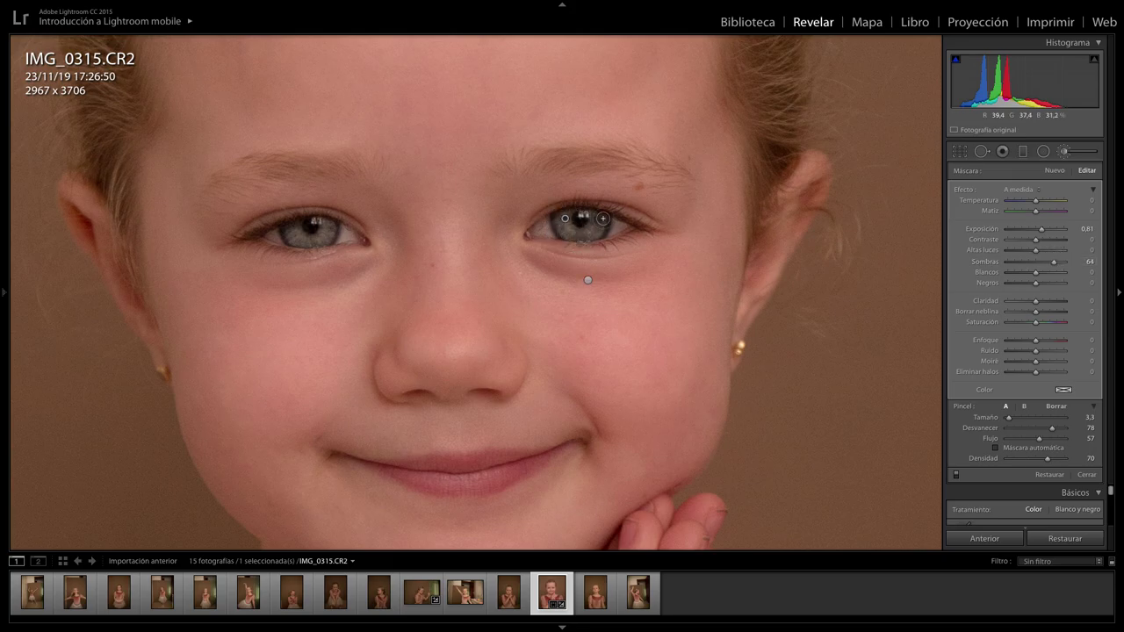
{"action": "left_click_drag", "start_coordinate": [586, 212], "coordinate": [581, 219]}
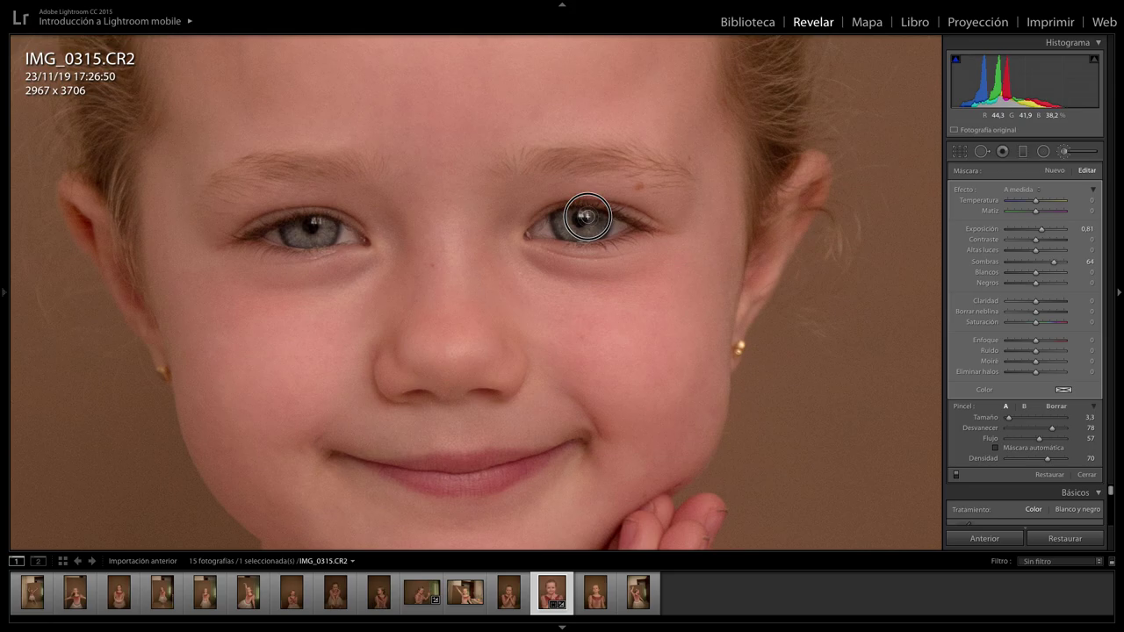
{"action": "left_click_drag", "start_coordinate": [316, 220], "coordinate": [320, 222]}
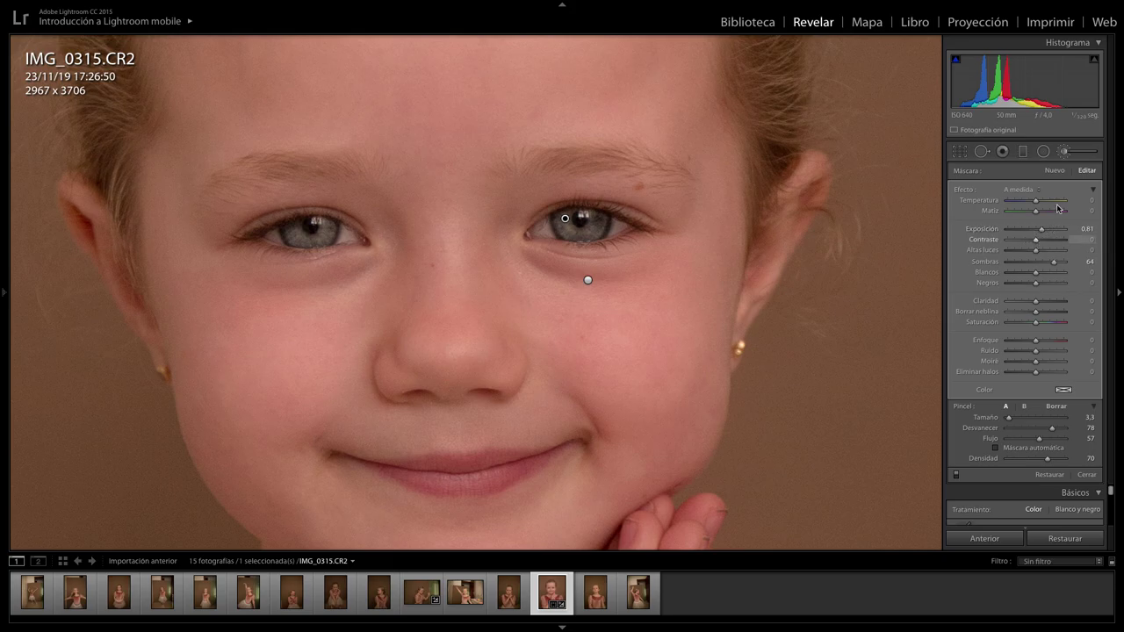
Step: Paint a second mask with Shadows -47 around both eyes
{"action": "left_click", "coordinate": [1054, 172]}
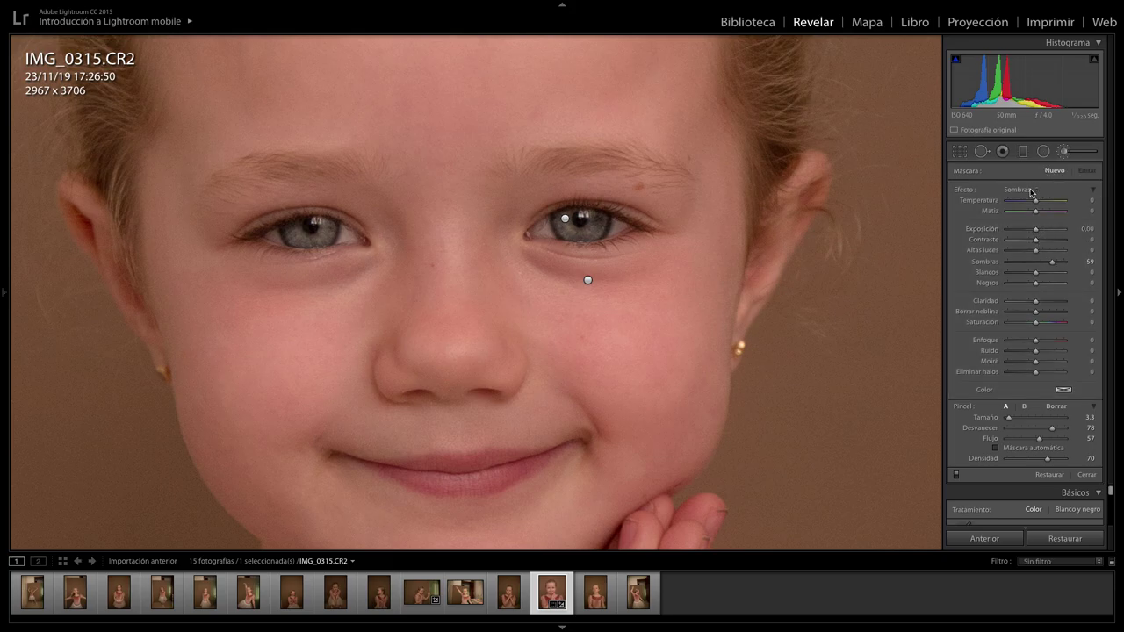
{"action": "left_click_drag", "start_coordinate": [1052, 263], "coordinate": [1022, 262]}
{"action": "mouse_move", "coordinate": [572, 220]}
{"action": "left_mouse_down"}
{"action": "mouse_move", "coordinate": [577, 206]}
{"action": "mouse_move", "coordinate": [626, 218]}
{"action": "left_mouse_up"}
{"action": "mouse_move", "coordinate": [305, 221]}
{"action": "left_mouse_down"}
{"action": "mouse_move", "coordinate": [334, 218]}
{"action": "mouse_move", "coordinate": [294, 220]}
{"action": "mouse_move", "coordinate": [290, 243]}
{"action": "mouse_move", "coordinate": [330, 249]}
{"action": "mouse_move", "coordinate": [321, 221]}
{"action": "mouse_move", "coordinate": [296, 220]}
{"action": "left_mouse_up"}
{"action": "left_click_drag", "start_coordinate": [559, 214], "coordinate": [622, 223]}
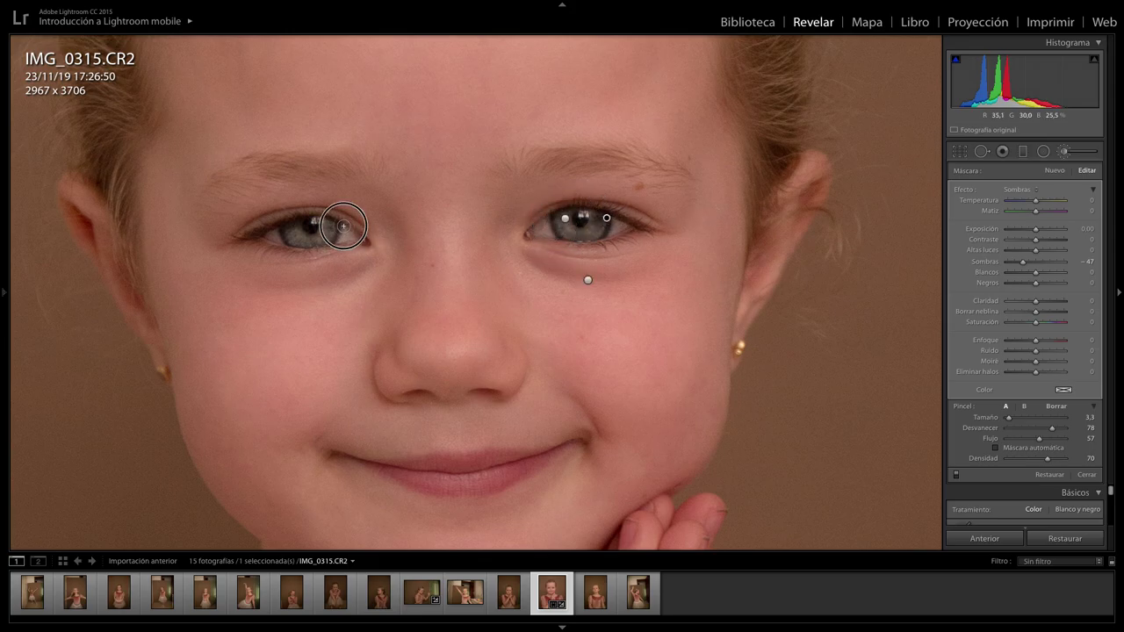
{"action": "left_click_drag", "start_coordinate": [286, 230], "coordinate": [436, 261]}
Step: Paint a new mask over the right-hand eye with Exposure 1.15, Shadows 4, Saturation -48
{"action": "left_click", "coordinate": [1055, 171]}
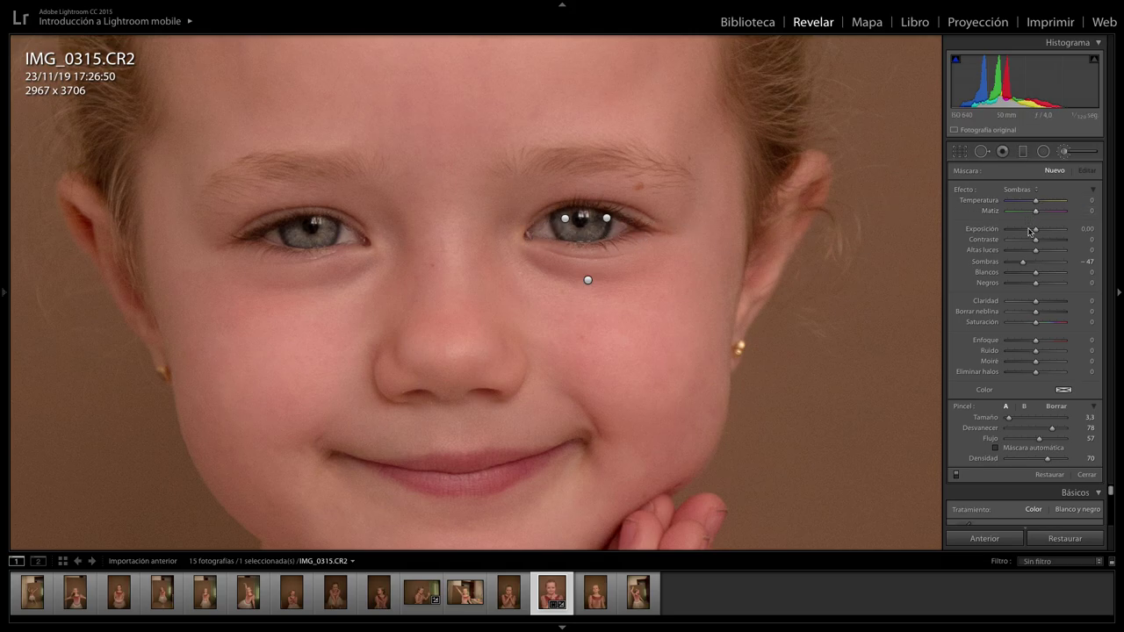
{"action": "left_click", "coordinate": [1038, 264]}
{"action": "left_click_drag", "start_coordinate": [1036, 240], "coordinate": [1023, 242]}
{"action": "left_click_drag", "start_coordinate": [1035, 322], "coordinate": [1021, 323]}
{"action": "left_click", "coordinate": [1039, 230]}
{"action": "left_click_drag", "start_coordinate": [1039, 230], "coordinate": [1045, 230]}
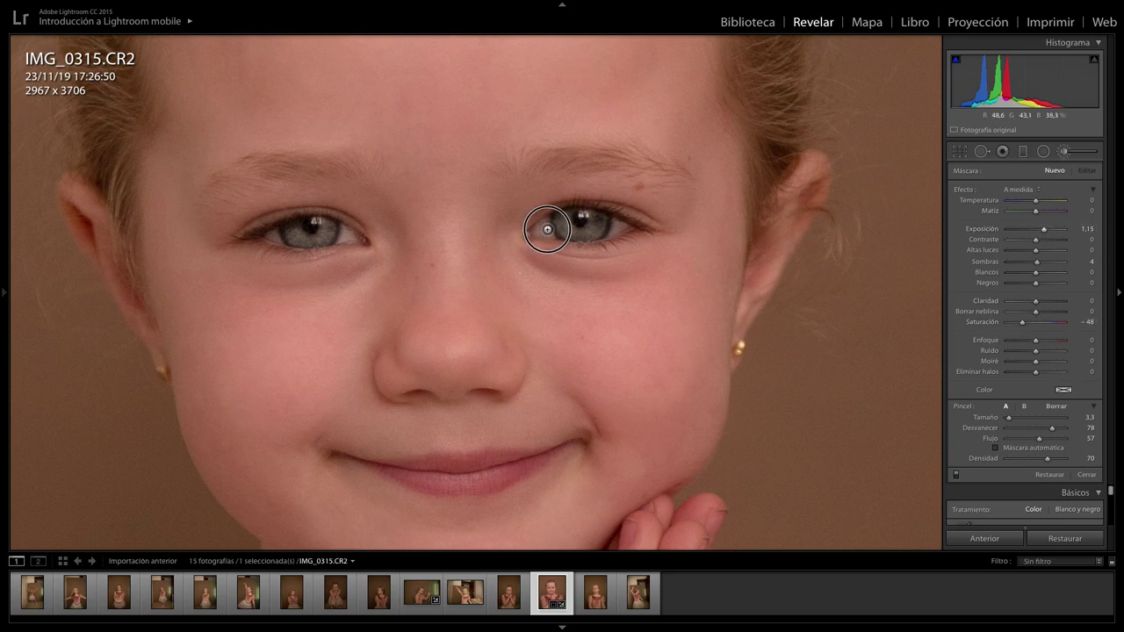
{"action": "left_click_drag", "start_coordinate": [547, 230], "coordinate": [613, 227]}
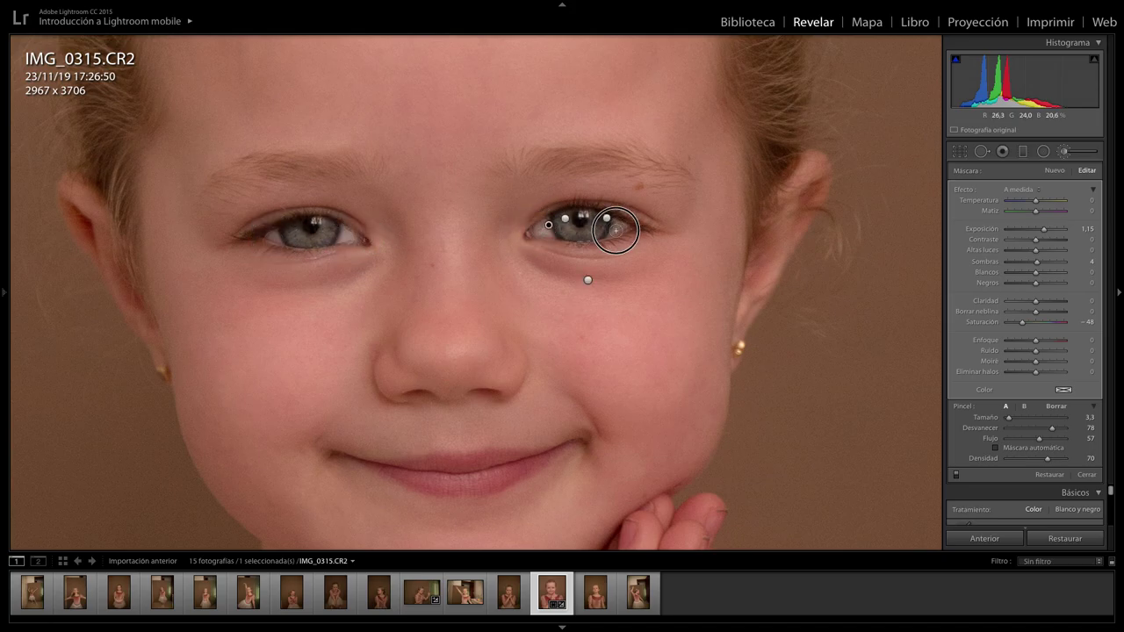
{"action": "left_click", "coordinate": [1068, 154]}
{"action": "mouse_move", "coordinate": [612, 331]}
{"action": "left_mouse_down"}
{"action": "mouse_move", "coordinate": [658, 285]}
{"action": "mouse_move", "coordinate": [662, 305]}
{"action": "left_mouse_up"}
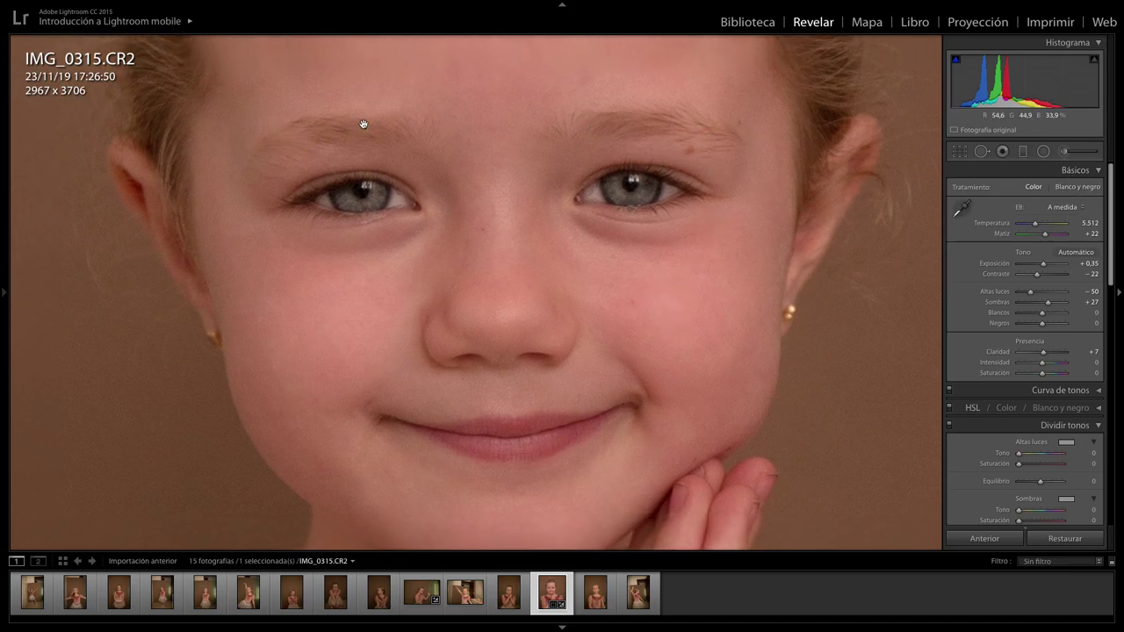
Step: Paint an Exposure -0.77 stroke near the eyebrow, then fit the whole portrait
{"action": "left_click", "coordinate": [1065, 153]}
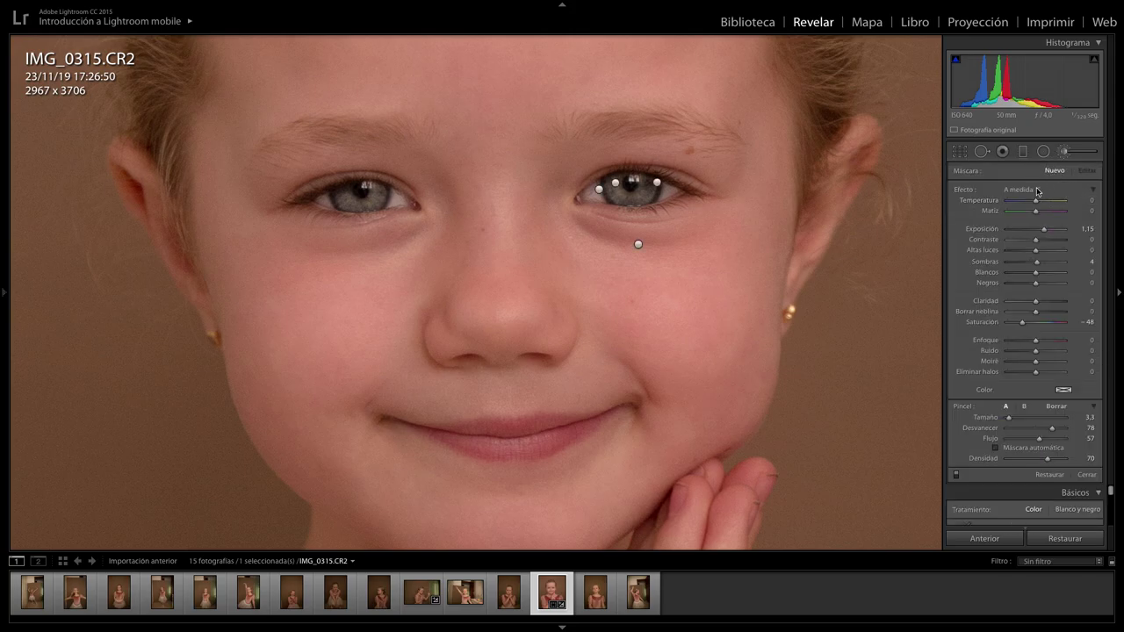
{"action": "left_click", "coordinate": [1037, 191]}
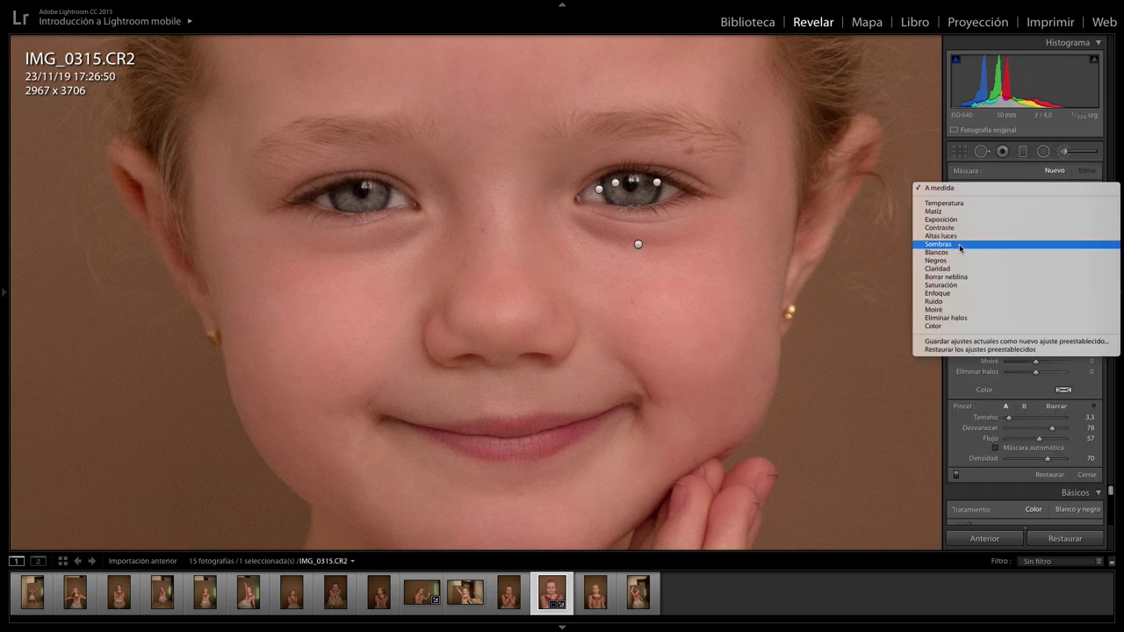
{"action": "left_click", "coordinate": [959, 220]}
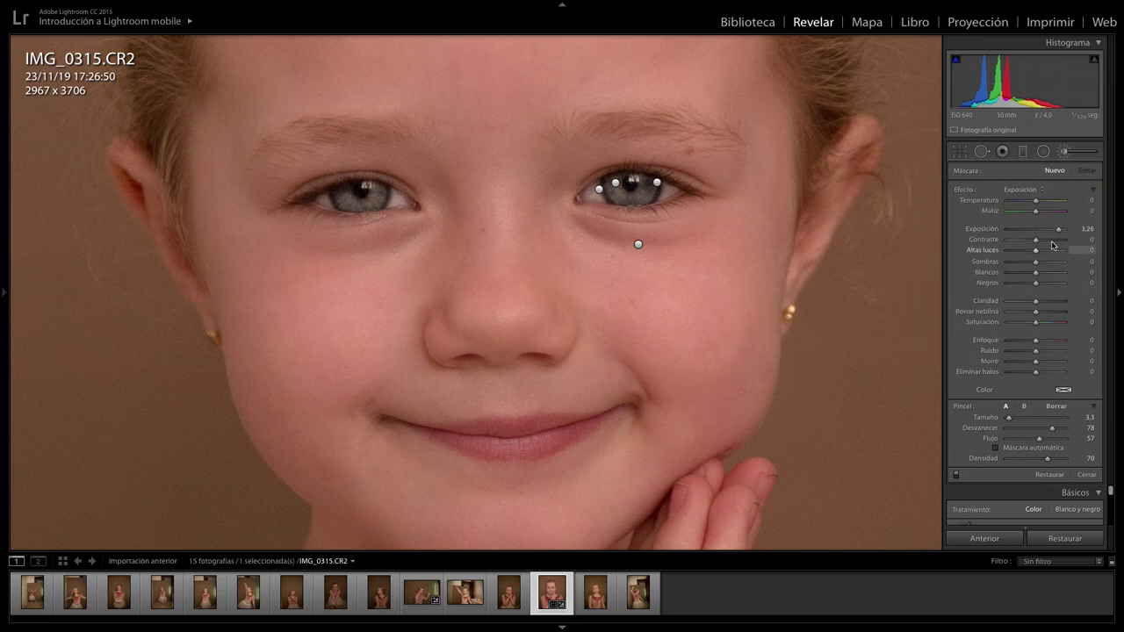
{"action": "left_click_drag", "start_coordinate": [1058, 229], "coordinate": [1030, 229]}
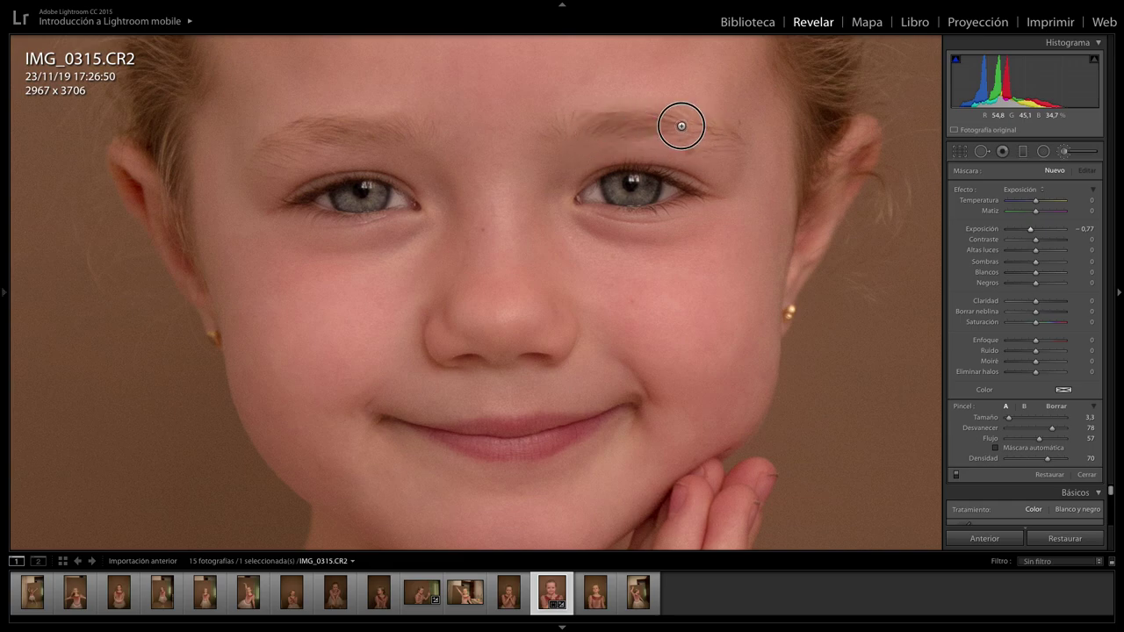
{"action": "left_click", "coordinate": [726, 139]}
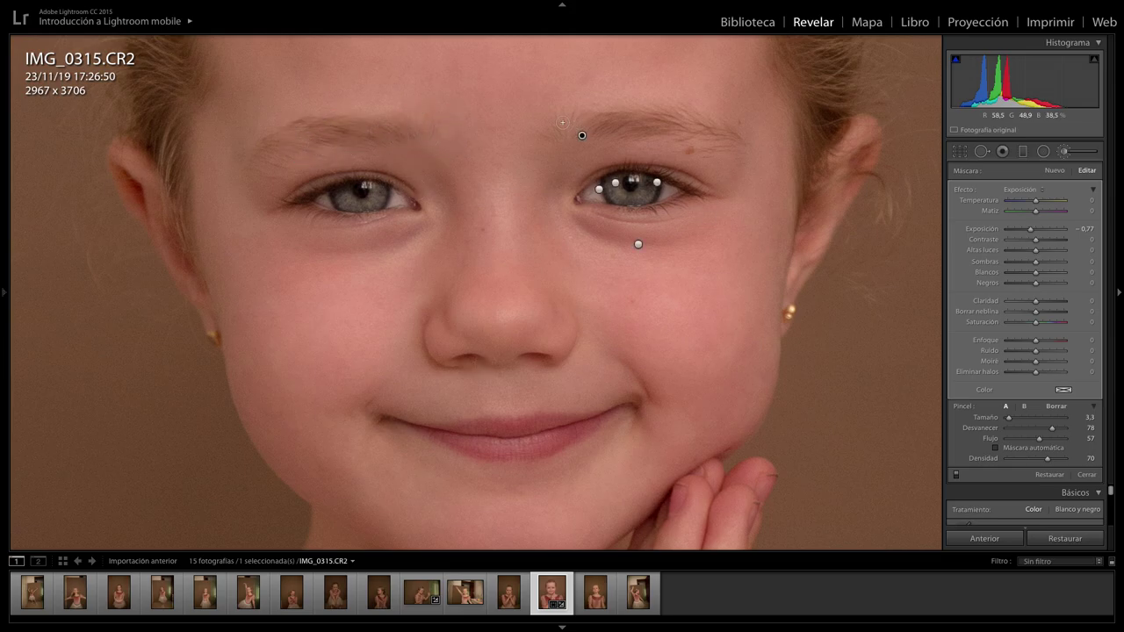
{"action": "left_click", "coordinate": [1064, 154]}
{"action": "left_click", "coordinate": [654, 323]}
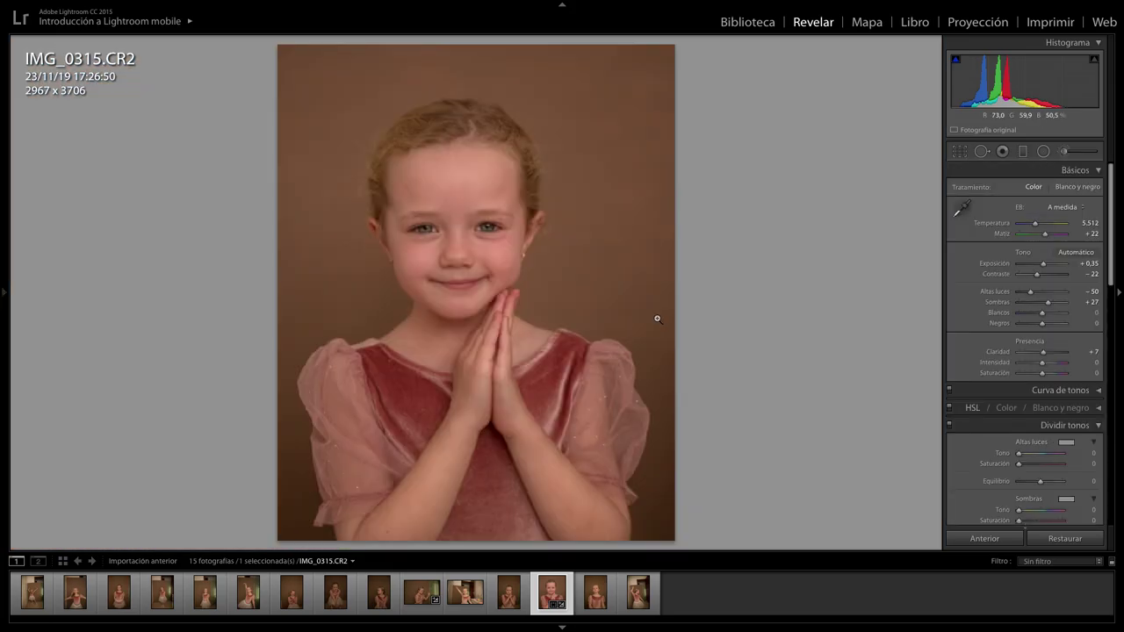
Step: Set the adjustment brush to Tint 23 and size 15, and paint a trial cheek stroke
{"action": "left_click", "coordinate": [531, 294]}
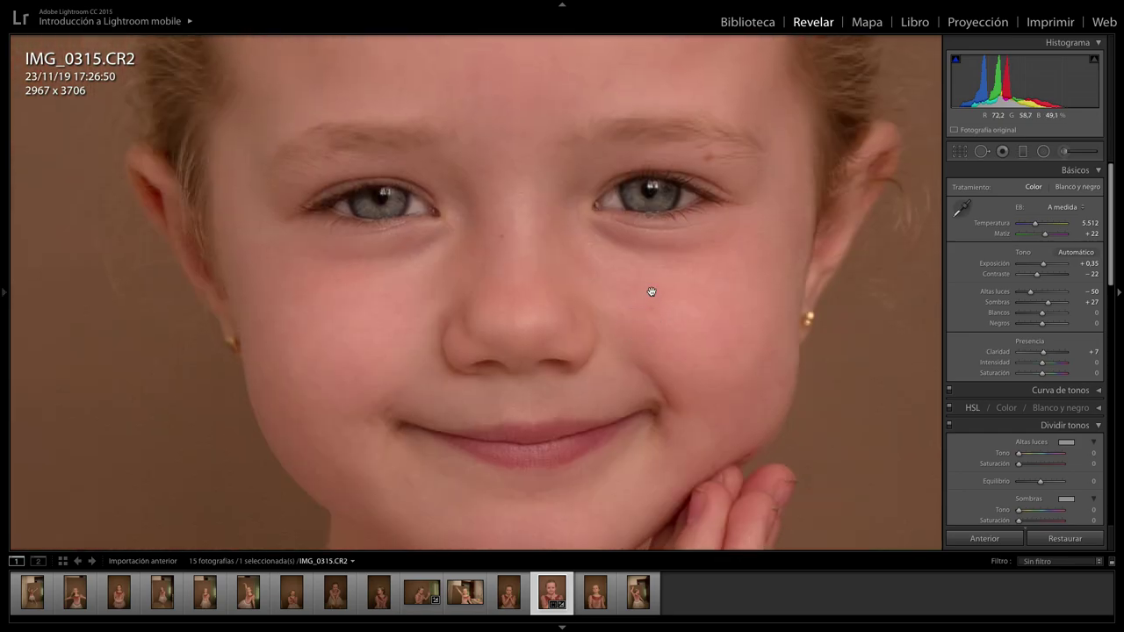
{"action": "left_click_drag", "start_coordinate": [603, 309], "coordinate": [559, 275]}
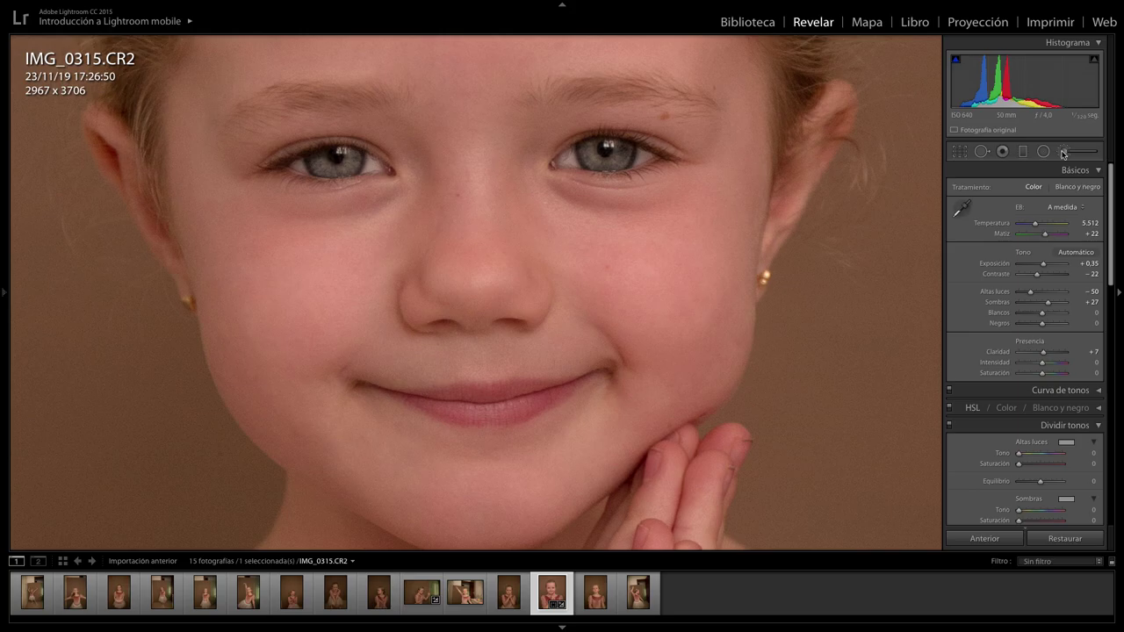
{"action": "left_click", "coordinate": [1066, 151]}
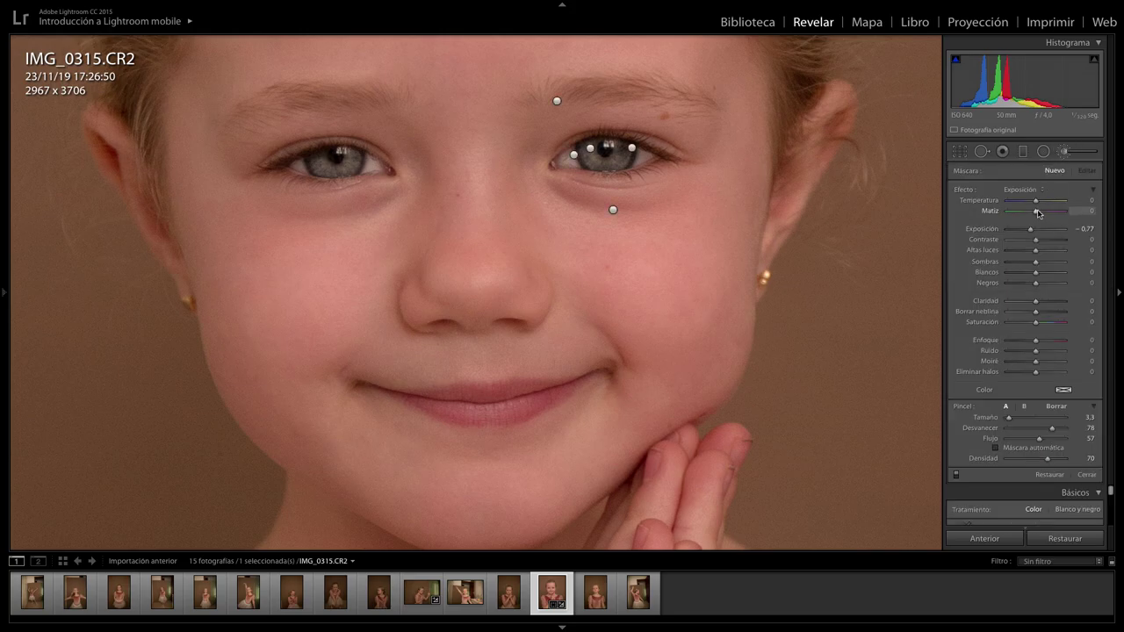
{"action": "left_click_drag", "start_coordinate": [1041, 214], "coordinate": [1044, 214]}
{"action": "left_click_drag", "start_coordinate": [1008, 417], "coordinate": [1017, 419]}
{"action": "key", "text": "h"}
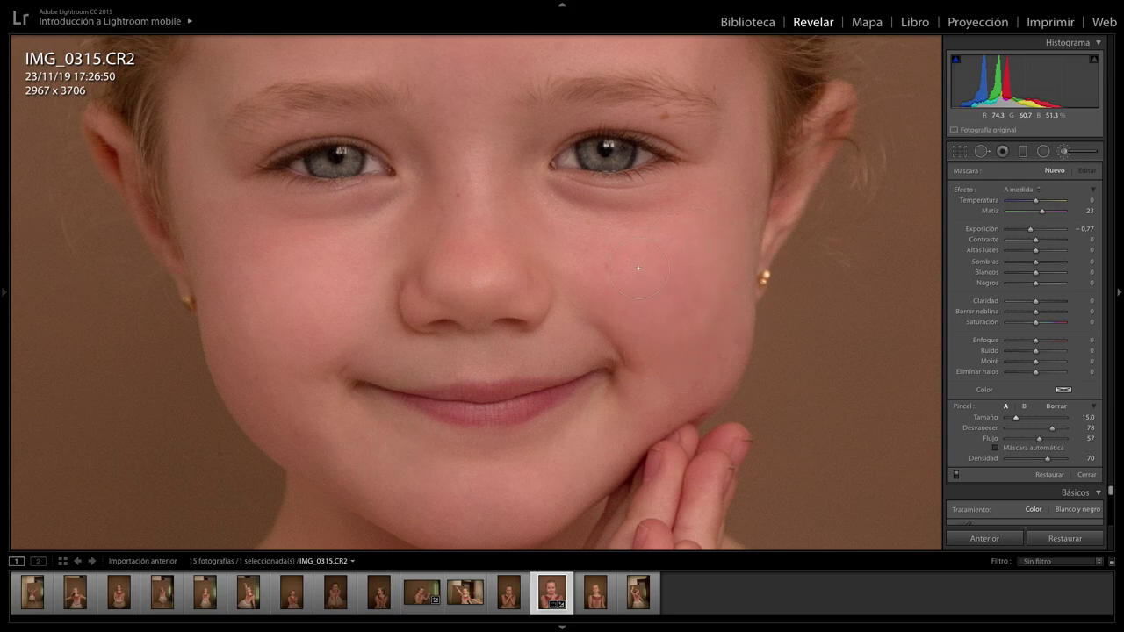
{"action": "left_click", "coordinate": [655, 273]}
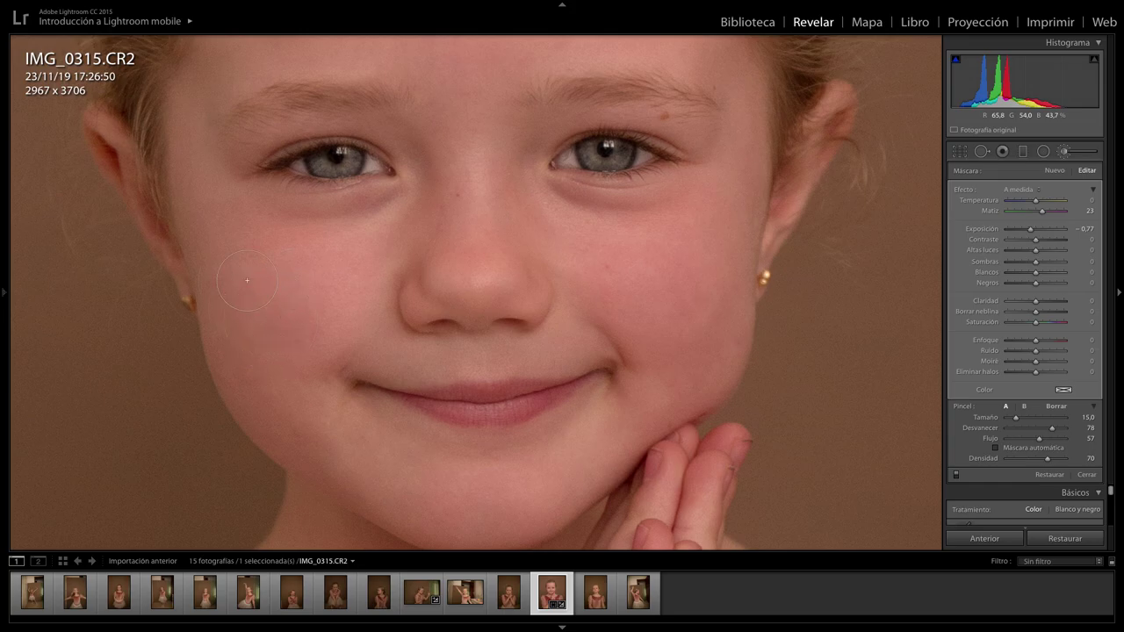
{"action": "key", "text": "h"}
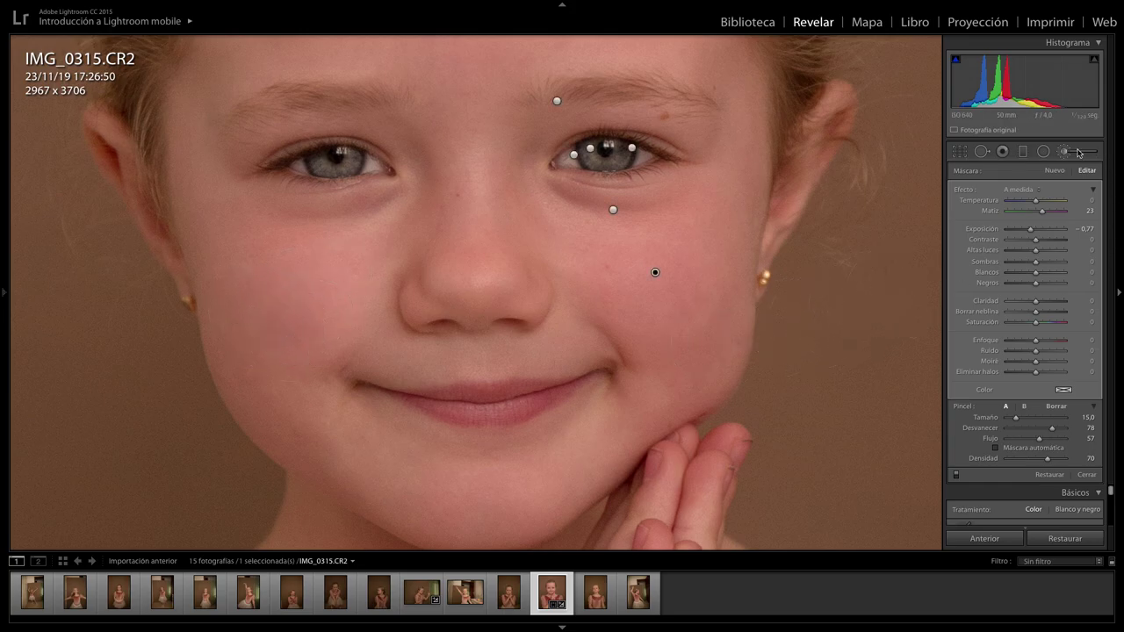
Step: Undo the trial exposure change to +0.10 and the cheek brush stroke
{"action": "left_click", "coordinate": [1063, 154]}
{"action": "left_click", "coordinate": [769, 323]}
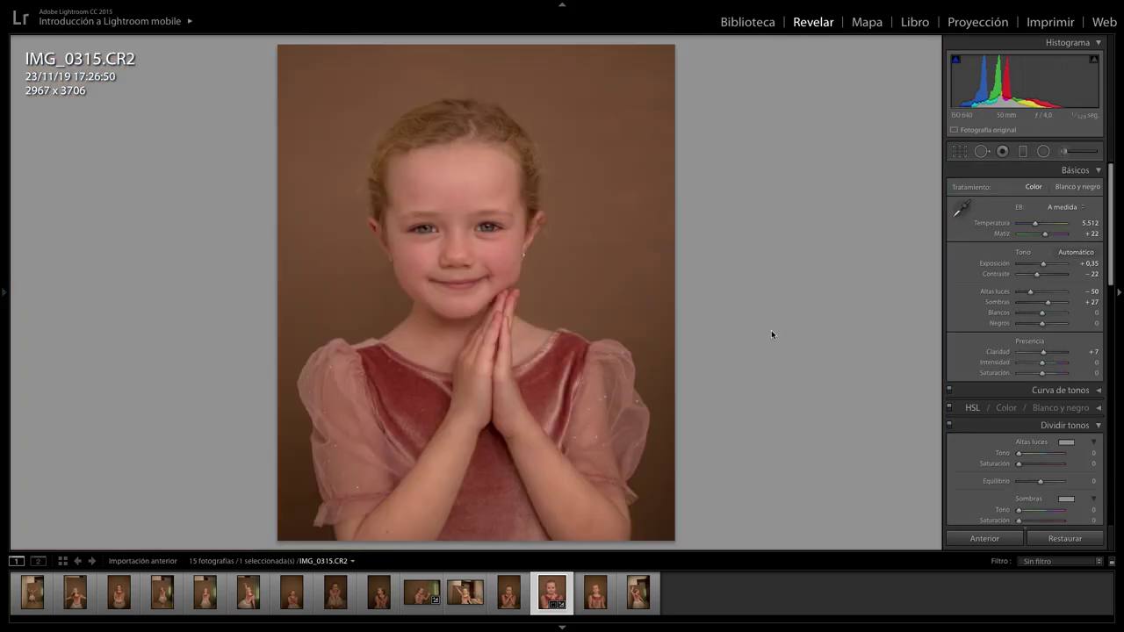
{"action": "mouse_move", "coordinate": [1043, 263]}
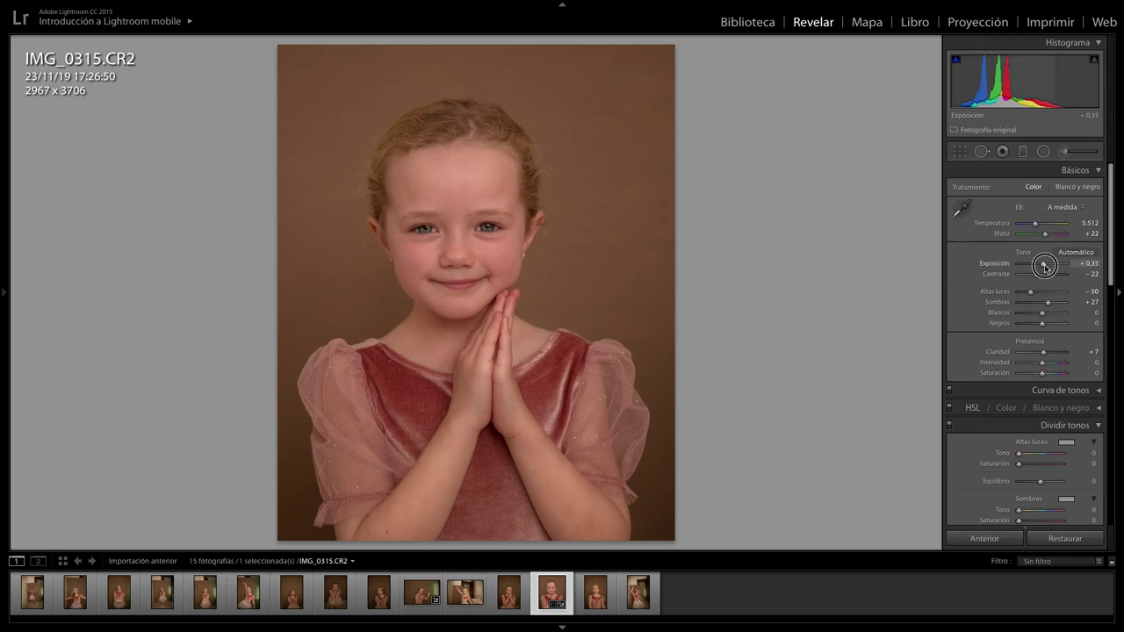
{"action": "left_click_drag", "start_coordinate": [1044, 265], "coordinate": [1042, 264]}
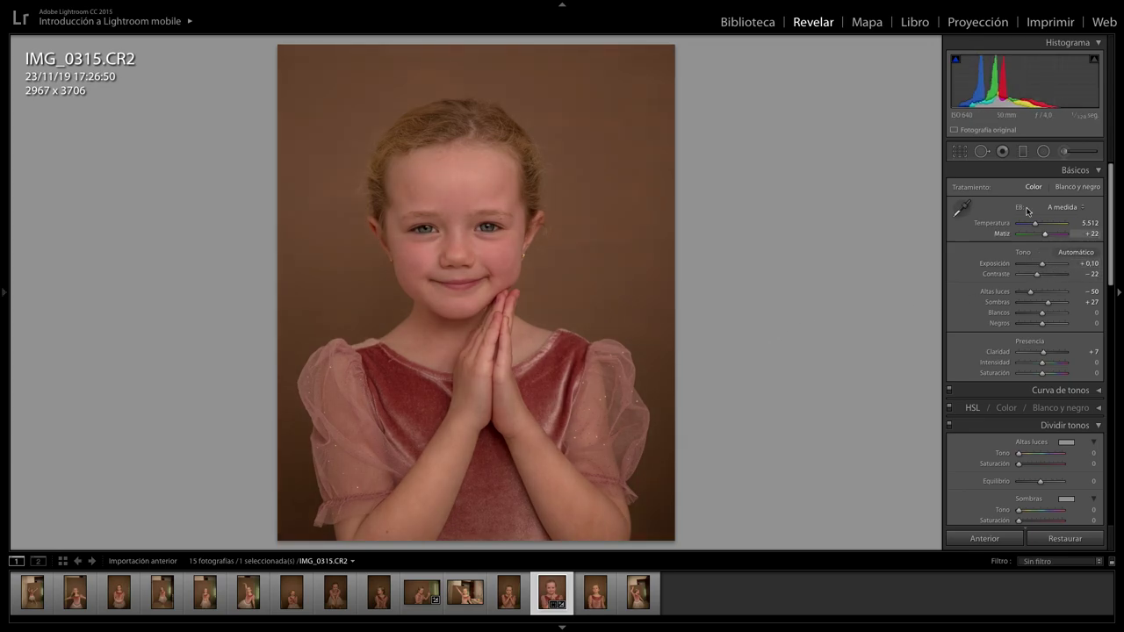
{"action": "key", "text": "ctrl+z"}
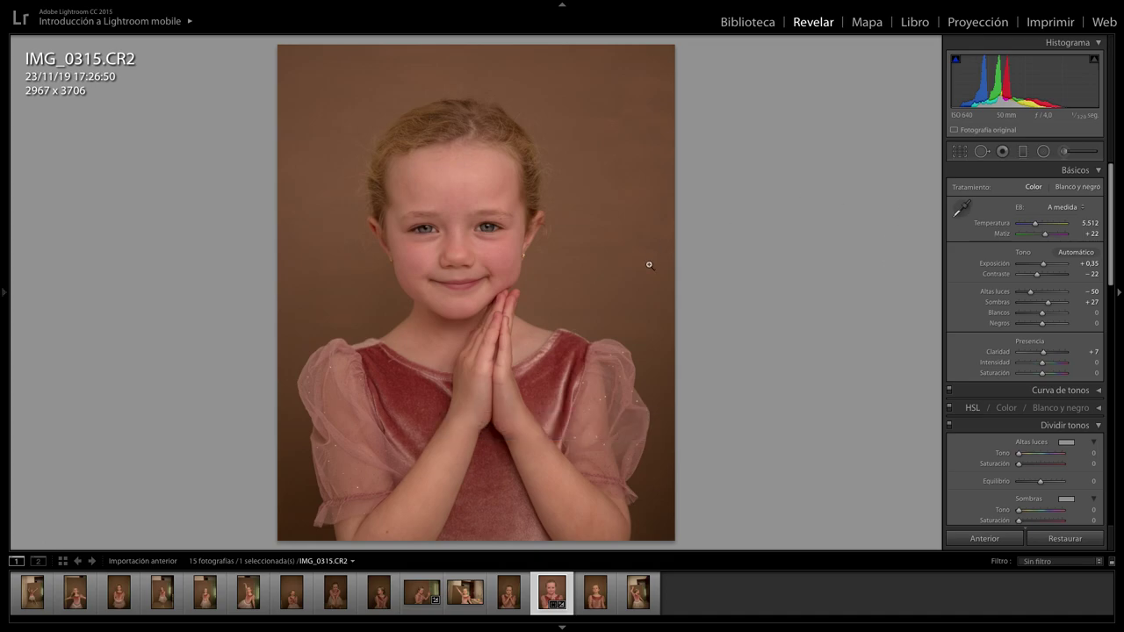
{"action": "left_click", "coordinate": [450, 268]}
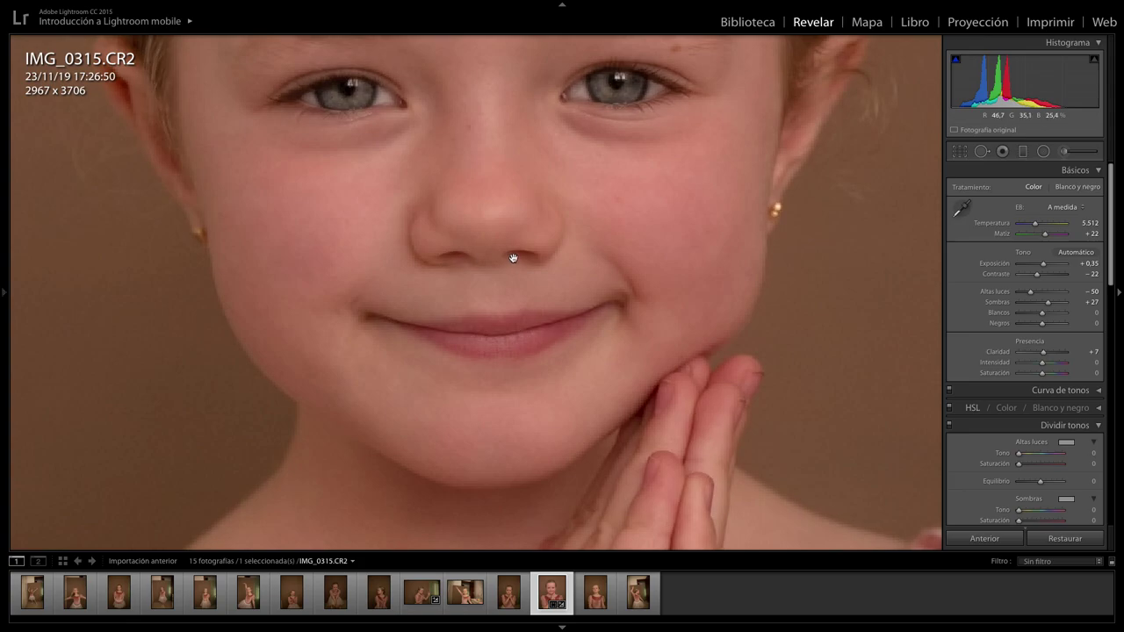
{"action": "key", "text": "ctrl+z"}
{"action": "key", "text": "ctrl+z"}
{"action": "key", "text": "ctrl+z"}
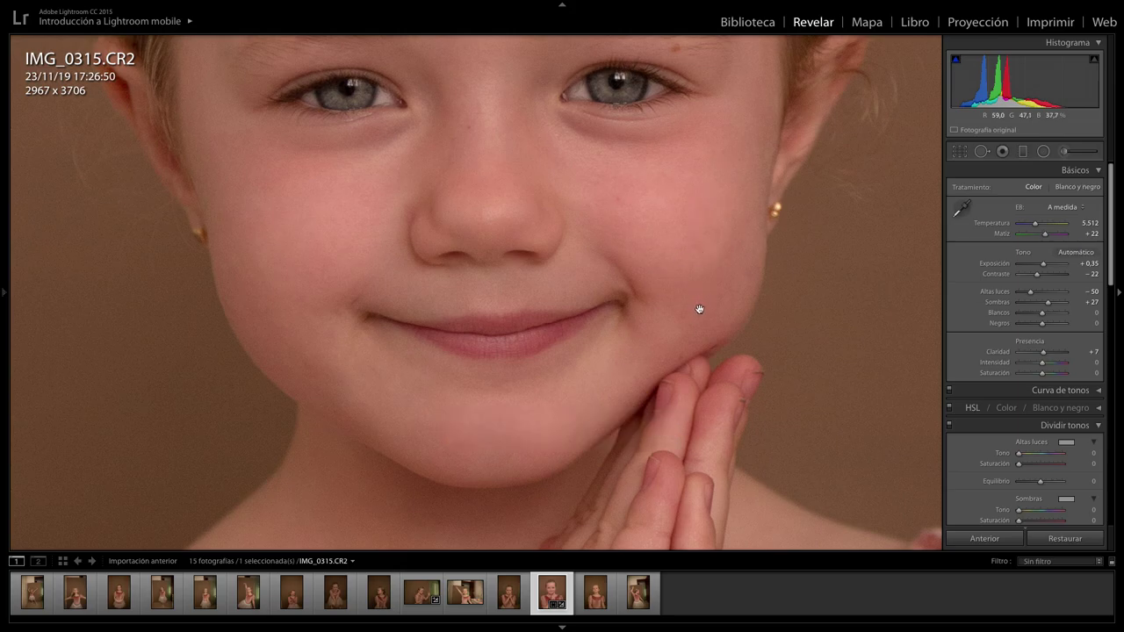
{"action": "left_click", "coordinate": [1068, 149]}
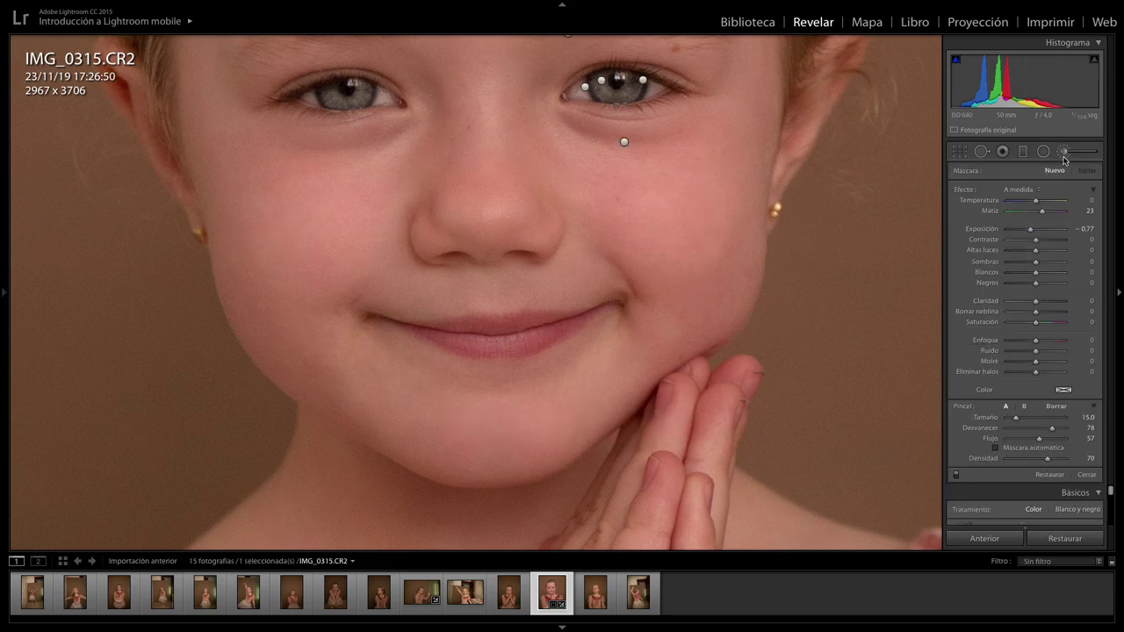
Step: Switch the brush effect to Color in magenta pink and paint blush on the right cheek
{"action": "left_click", "coordinate": [1029, 190]}
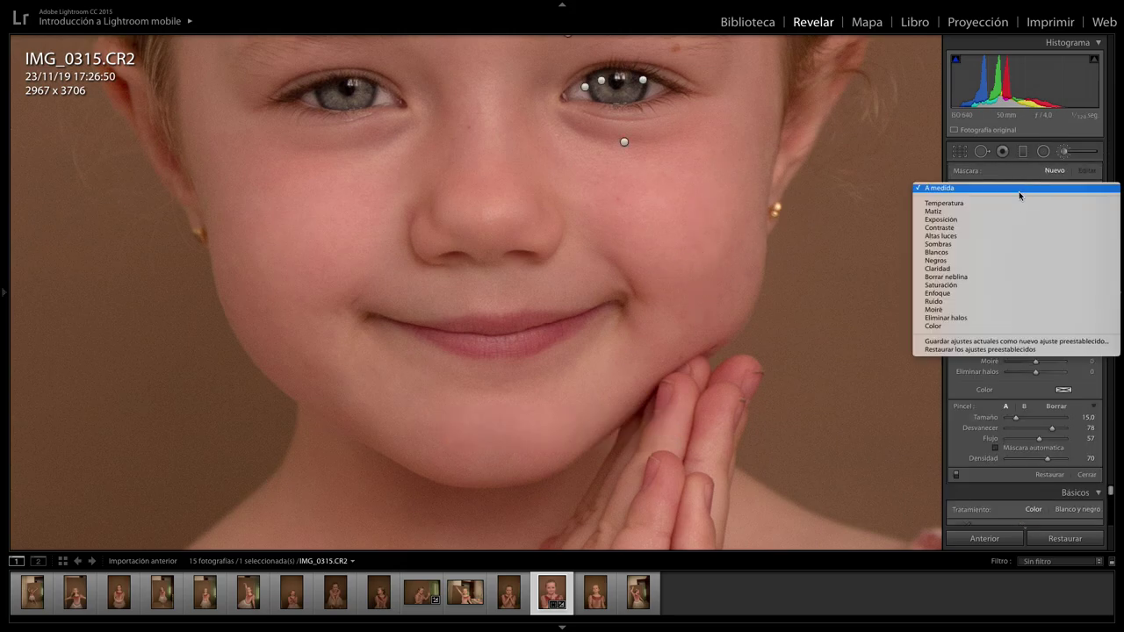
{"action": "left_click", "coordinate": [955, 327]}
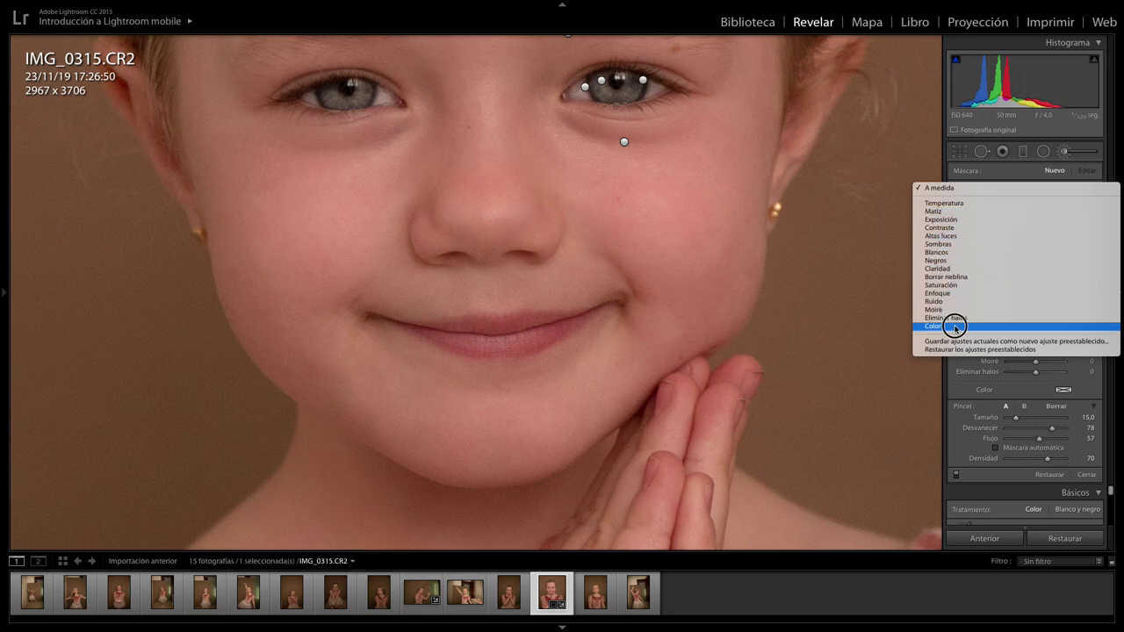
{"action": "left_click", "coordinate": [1063, 390]}
{"action": "left_click_drag", "start_coordinate": [1009, 413], "coordinate": [1021, 419]}
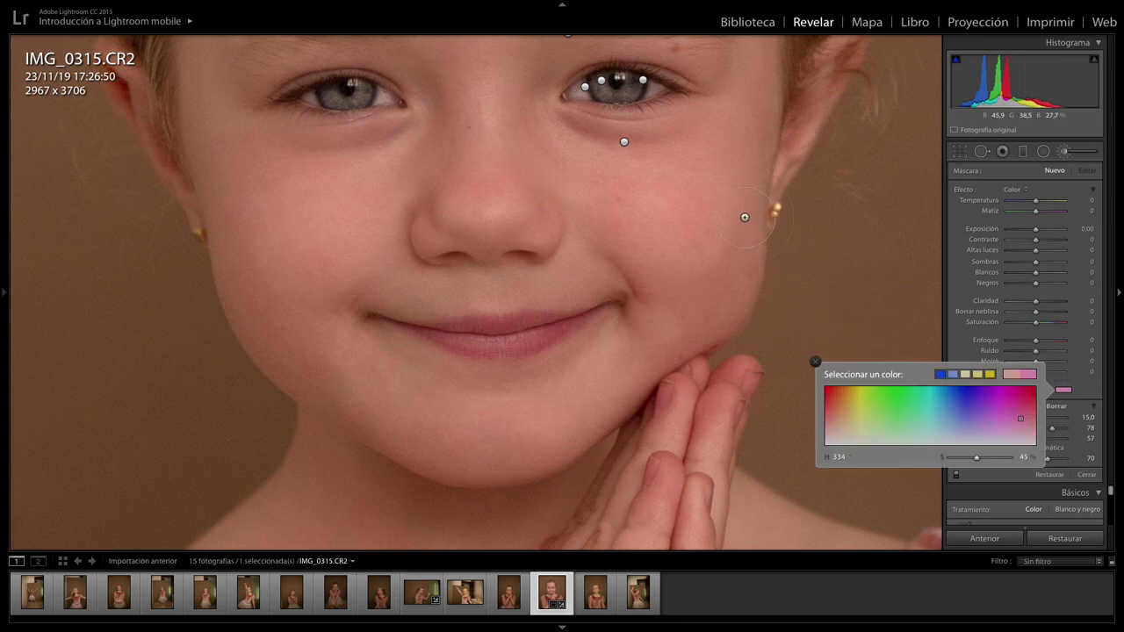
{"action": "left_click", "coordinate": [665, 204]}
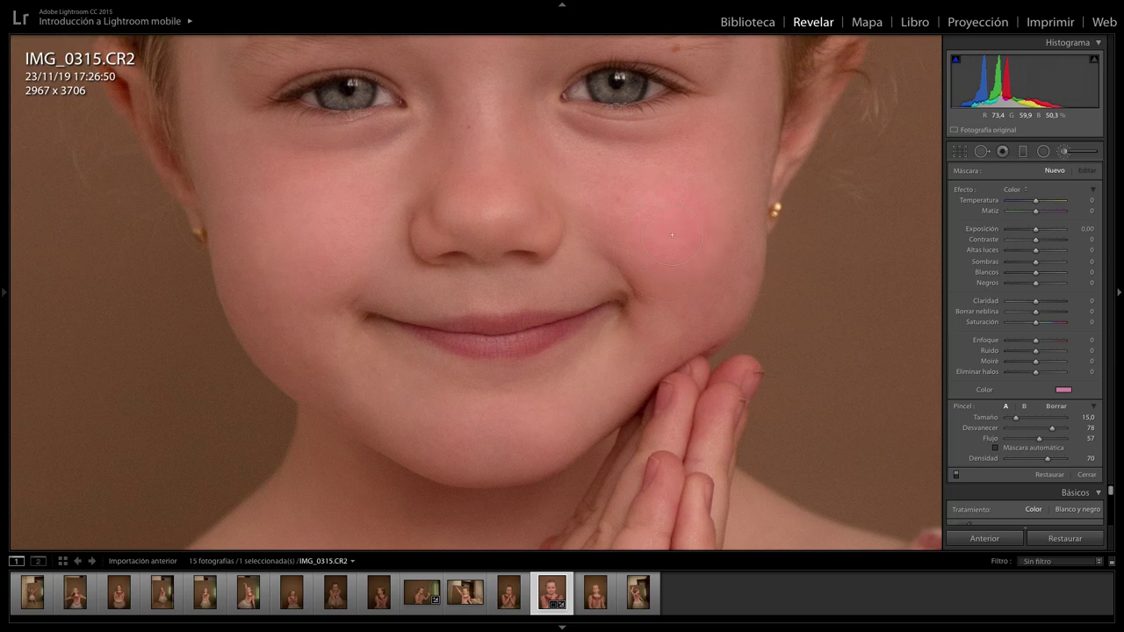
{"action": "left_click_drag", "start_coordinate": [695, 237], "coordinate": [694, 237]}
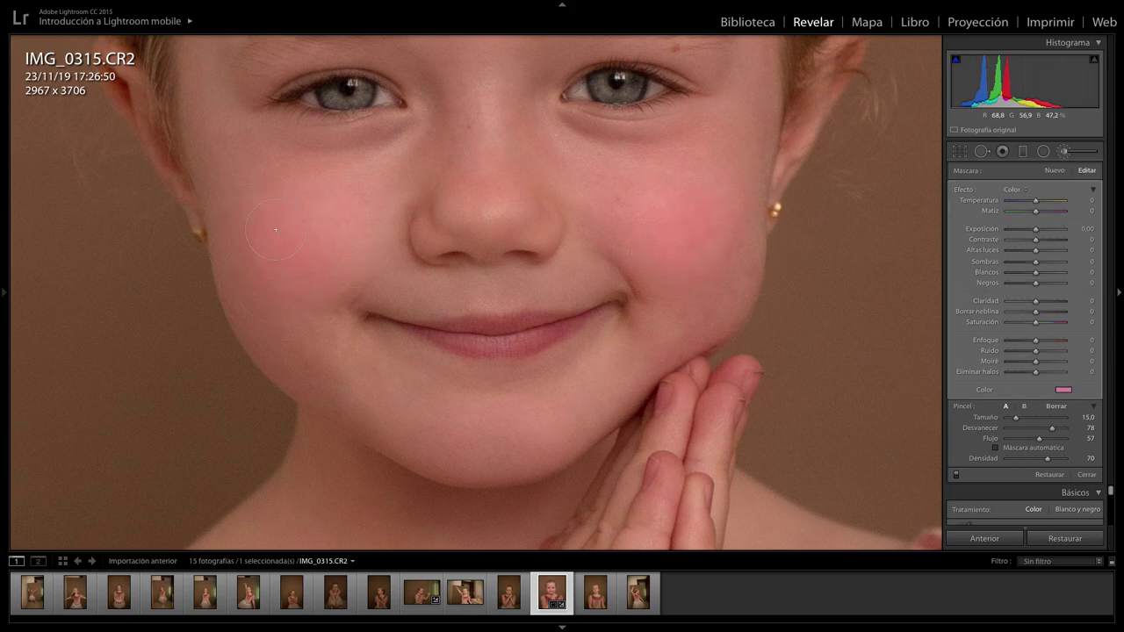
Step: Feather the blush to 49 and lighten its colour to hue 328, saturation 26%
{"action": "left_click", "coordinate": [668, 204]}
{"action": "left_click_drag", "start_coordinate": [1052, 428], "coordinate": [1038, 434]}
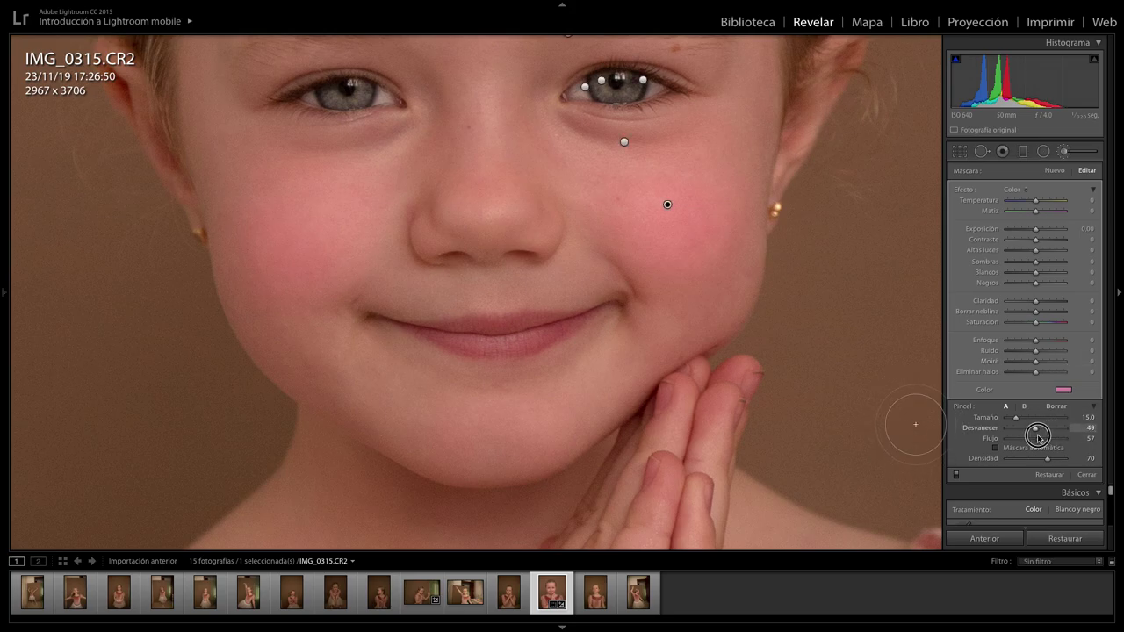
{"action": "left_click", "coordinate": [1064, 390]}
{"action": "left_click", "coordinate": [1016, 429]}
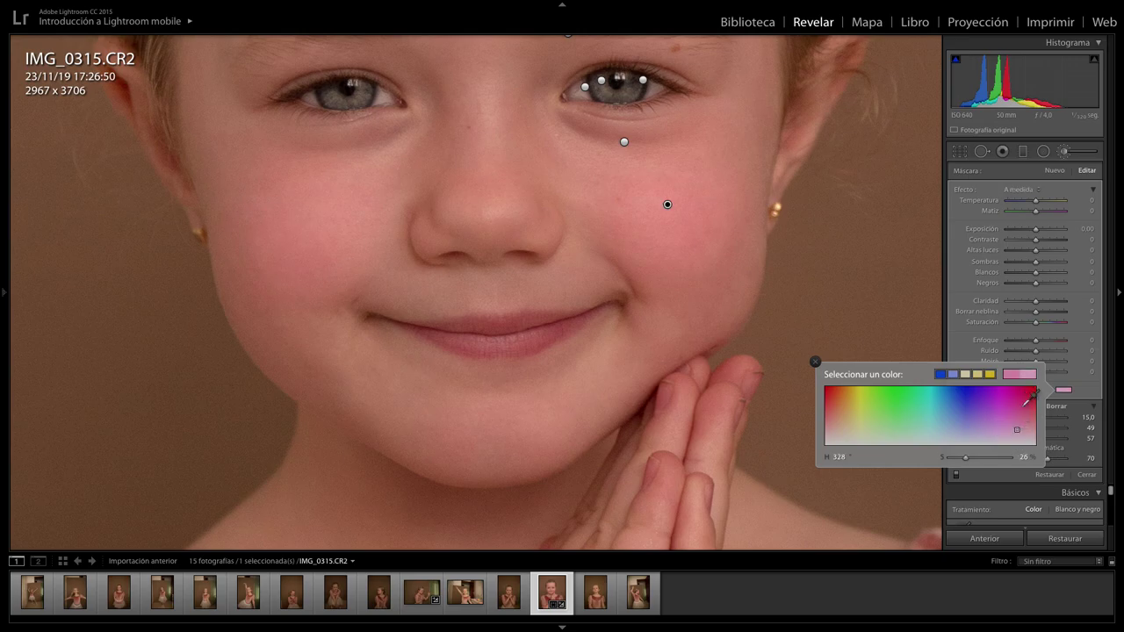
{"action": "left_click", "coordinate": [815, 361]}
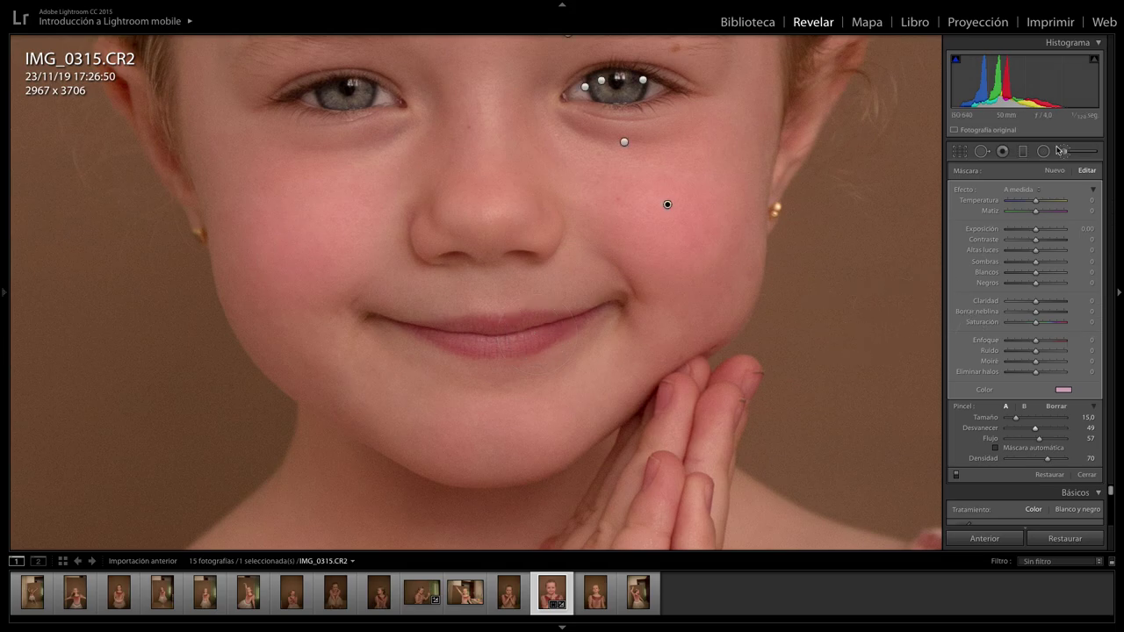
{"action": "left_click", "coordinate": [1060, 151]}
{"action": "left_click", "coordinate": [644, 158]}
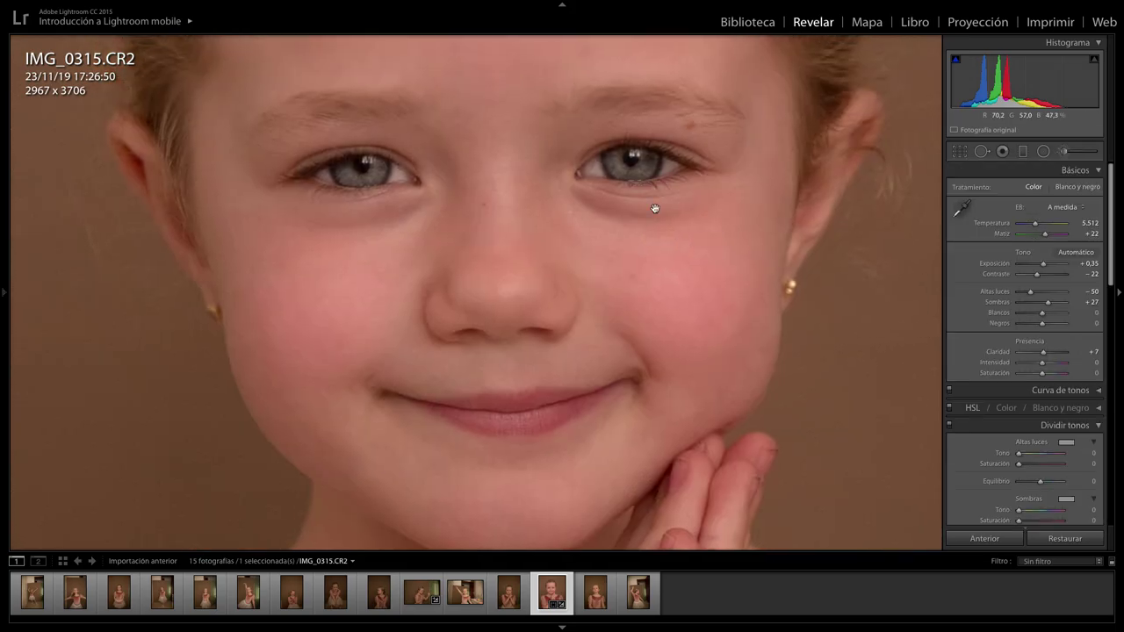
Step: Make the brush colour blue, shrink it to iris size, and paint over both irises
{"action": "left_click", "coordinate": [1063, 151]}
{"action": "left_click", "coordinate": [1061, 387]}
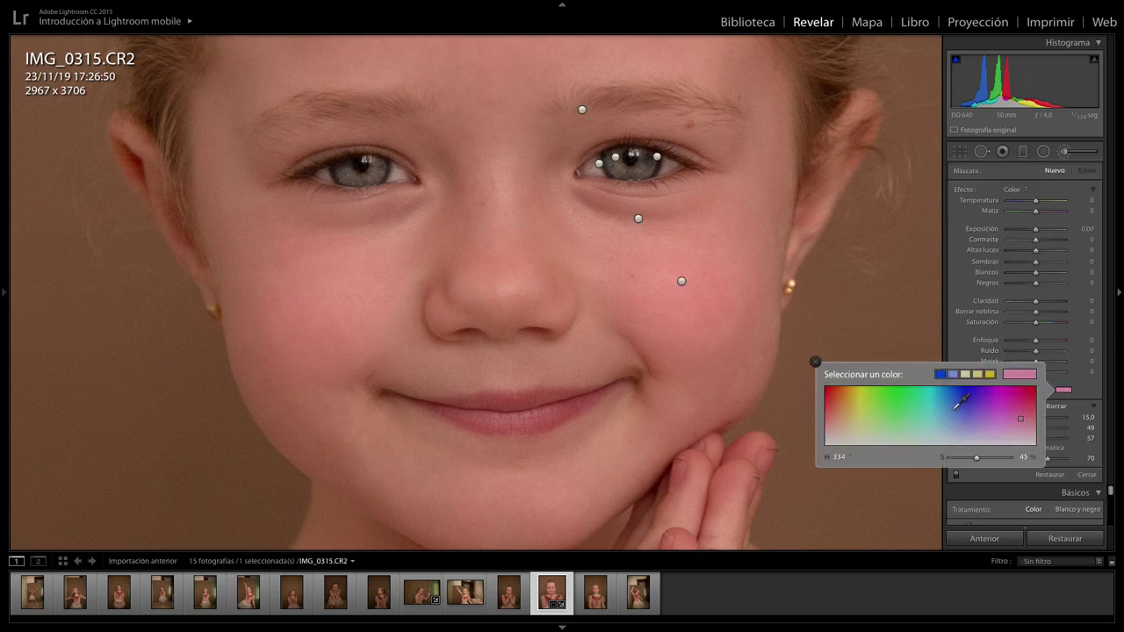
{"action": "mouse_move", "coordinate": [956, 408]}
{"action": "left_mouse_down"}
{"action": "mouse_move", "coordinate": [949, 423]}
{"action": "mouse_move", "coordinate": [955, 401]}
{"action": "left_mouse_up"}
{"action": "left_click", "coordinate": [1065, 151]}
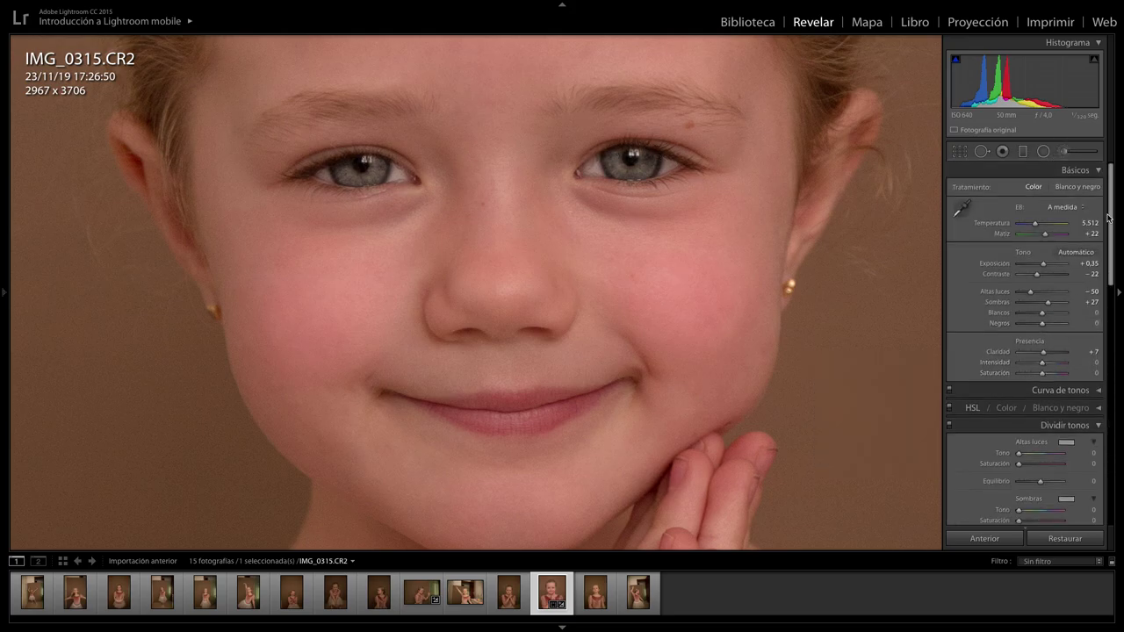
{"action": "key", "text": "k"}
{"action": "left_click_drag", "start_coordinate": [1023, 418], "coordinate": [1008, 418]}
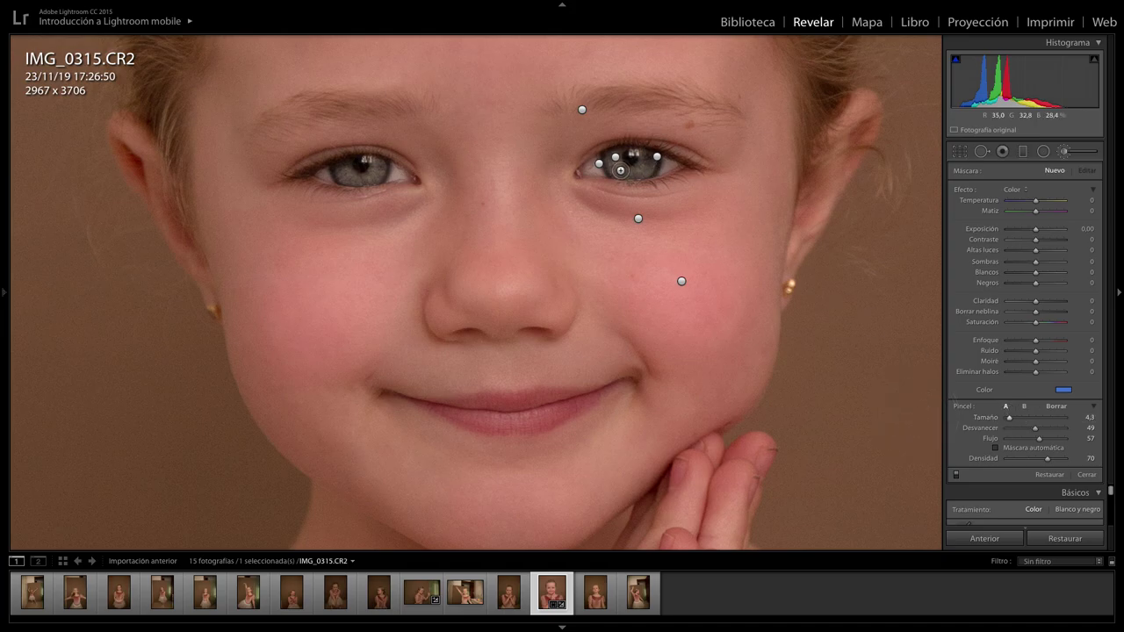
{"action": "mouse_move", "coordinate": [627, 168]}
{"action": "left_mouse_down"}
{"action": "mouse_move", "coordinate": [611, 160]}
{"action": "mouse_move", "coordinate": [653, 171]}
{"action": "left_mouse_up"}
{"action": "mouse_move", "coordinate": [365, 174]}
{"action": "left_mouse_down"}
{"action": "mouse_move", "coordinate": [387, 171]}
{"action": "mouse_move", "coordinate": [359, 181]}
{"action": "mouse_move", "coordinate": [351, 170]}
{"action": "mouse_move", "coordinate": [374, 172]}
{"action": "mouse_move", "coordinate": [360, 177]}
{"action": "left_mouse_up"}
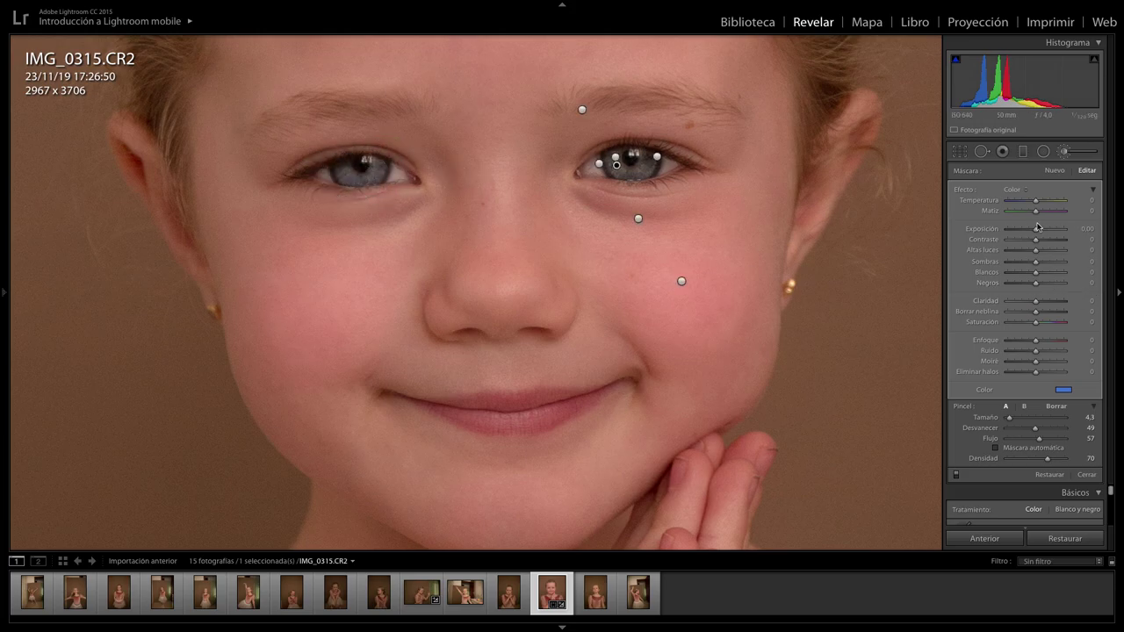
Step: Adjust the eye mask's exposure, set sharpening 64 and lift shadows to 21
{"action": "mouse_move", "coordinate": [1038, 228]}
{"action": "left_mouse_down"}
{"action": "mouse_move", "coordinate": [1085, 239]}
{"action": "mouse_move", "coordinate": [1039, 235]}
{"action": "left_mouse_up"}
{"action": "mouse_move", "coordinate": [1036, 346]}
{"action": "left_mouse_down"}
{"action": "mouse_move", "coordinate": [1069, 351]}
{"action": "mouse_move", "coordinate": [1054, 345]}
{"action": "left_mouse_up"}
{"action": "left_click", "coordinate": [655, 159]}
{"action": "left_click_drag", "start_coordinate": [652, 165], "coordinate": [617, 171]}
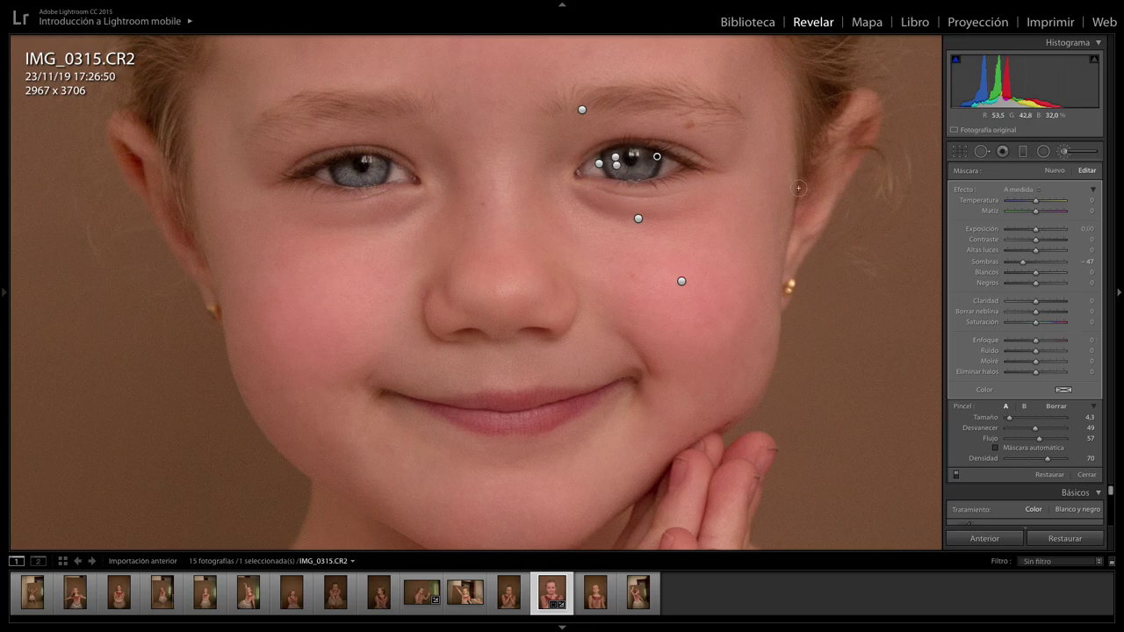
{"action": "mouse_move", "coordinate": [1022, 262]}
{"action": "left_mouse_down"}
{"action": "mouse_move", "coordinate": [1063, 268]}
{"action": "mouse_move", "coordinate": [1047, 274]}
{"action": "left_mouse_up"}
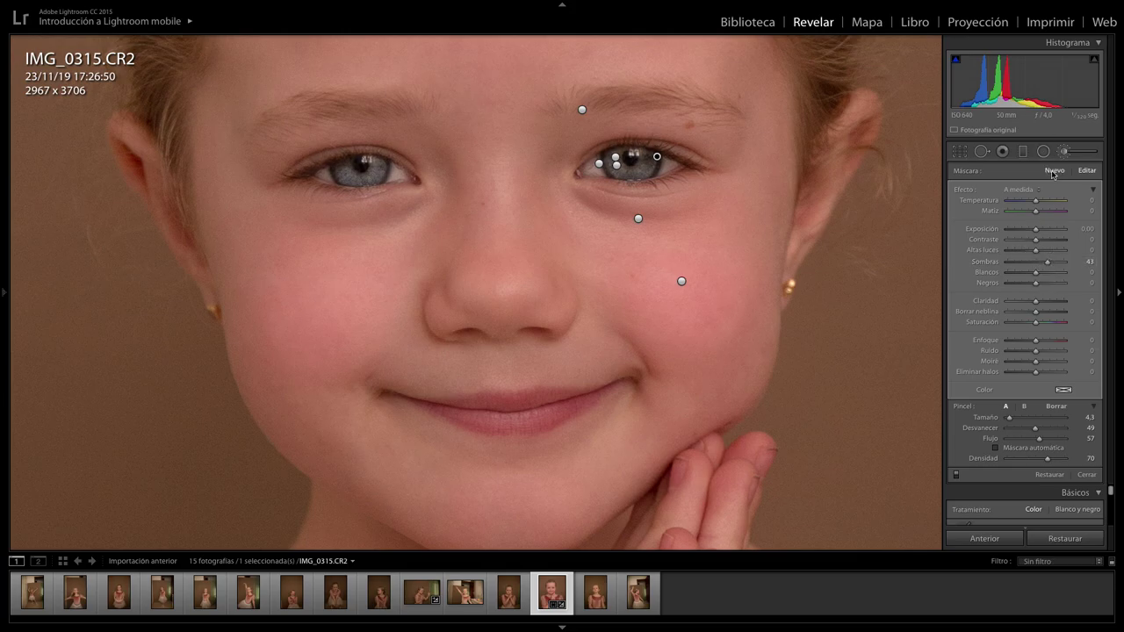
{"action": "left_click_drag", "start_coordinate": [1048, 262], "coordinate": [1041, 231]}
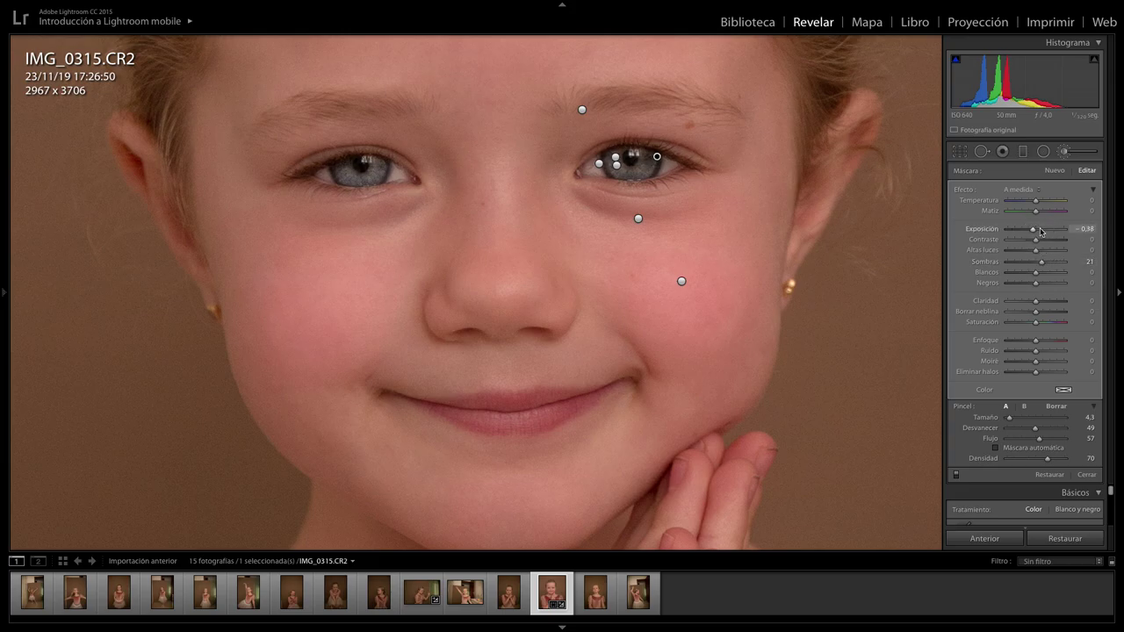
{"action": "left_click", "coordinate": [1062, 153]}
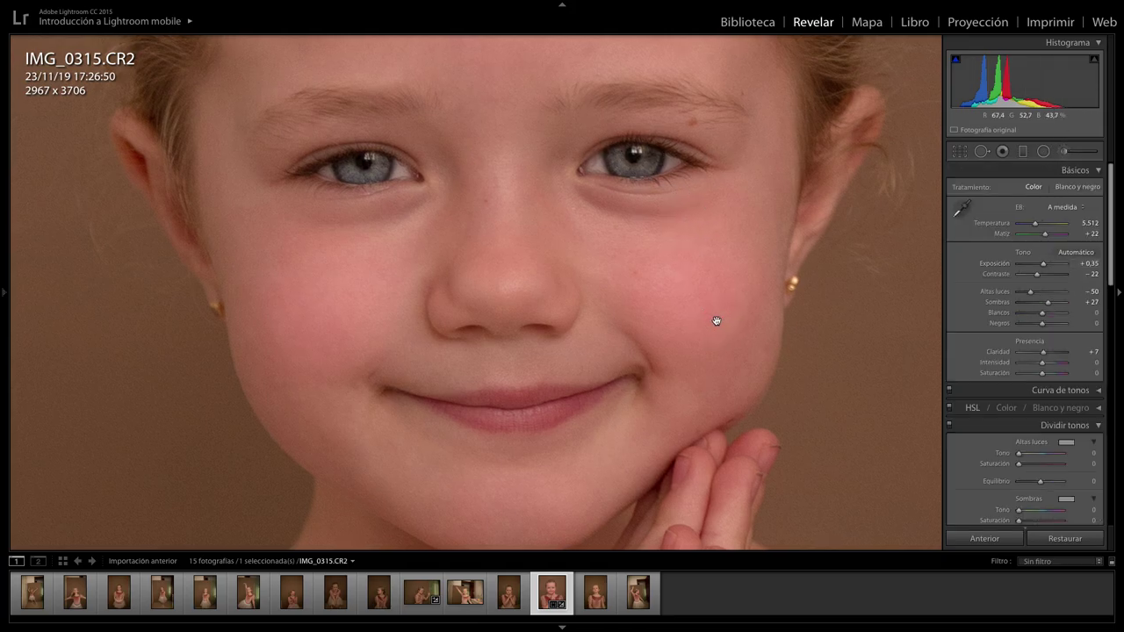
{"action": "mouse_move", "coordinate": [4, 292]}
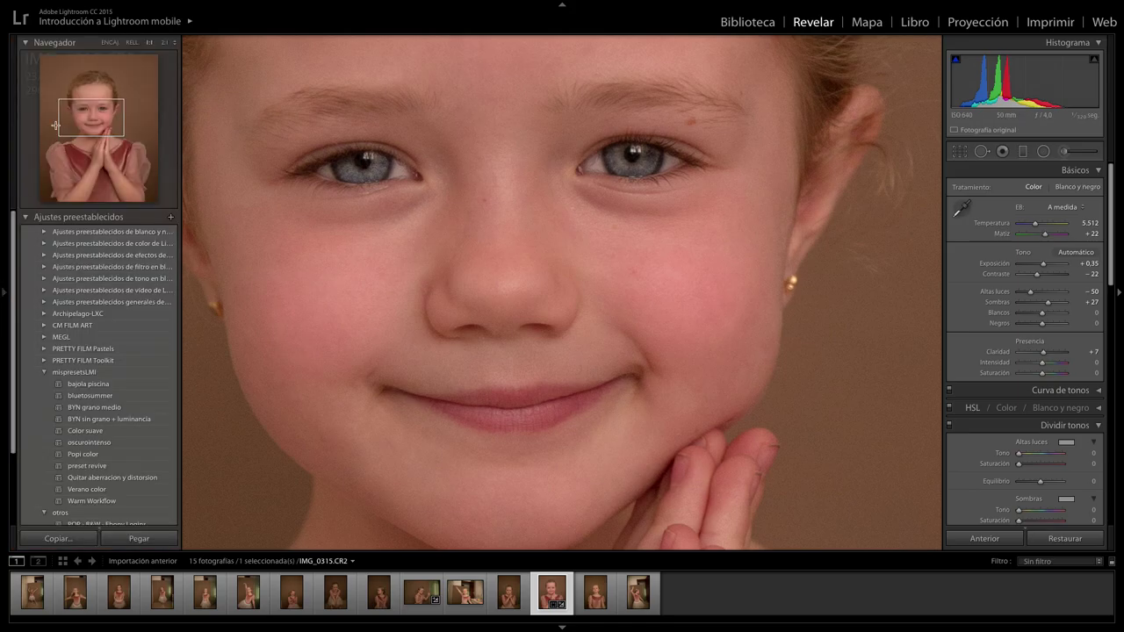
Step: Add a new brush stroke at exposure 0.35 over the right eye
{"action": "left_click", "coordinate": [132, 43]}
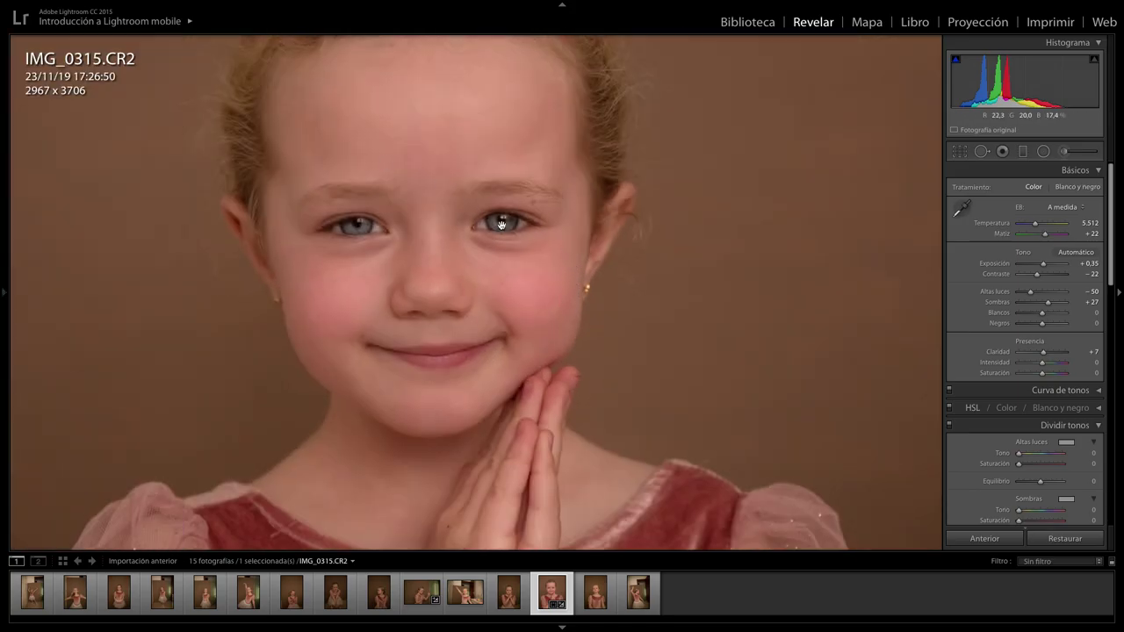
{"action": "key", "text": "k"}
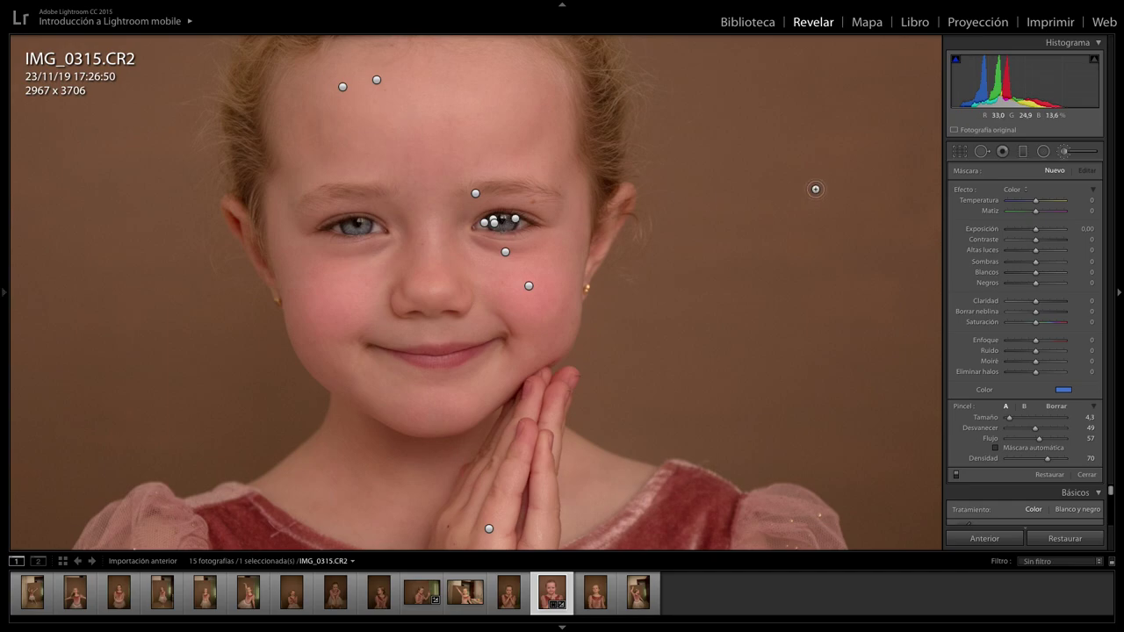
{"action": "left_click_drag", "start_coordinate": [1035, 233], "coordinate": [1037, 233]}
{"action": "left_click_drag", "start_coordinate": [511, 224], "coordinate": [497, 234]}
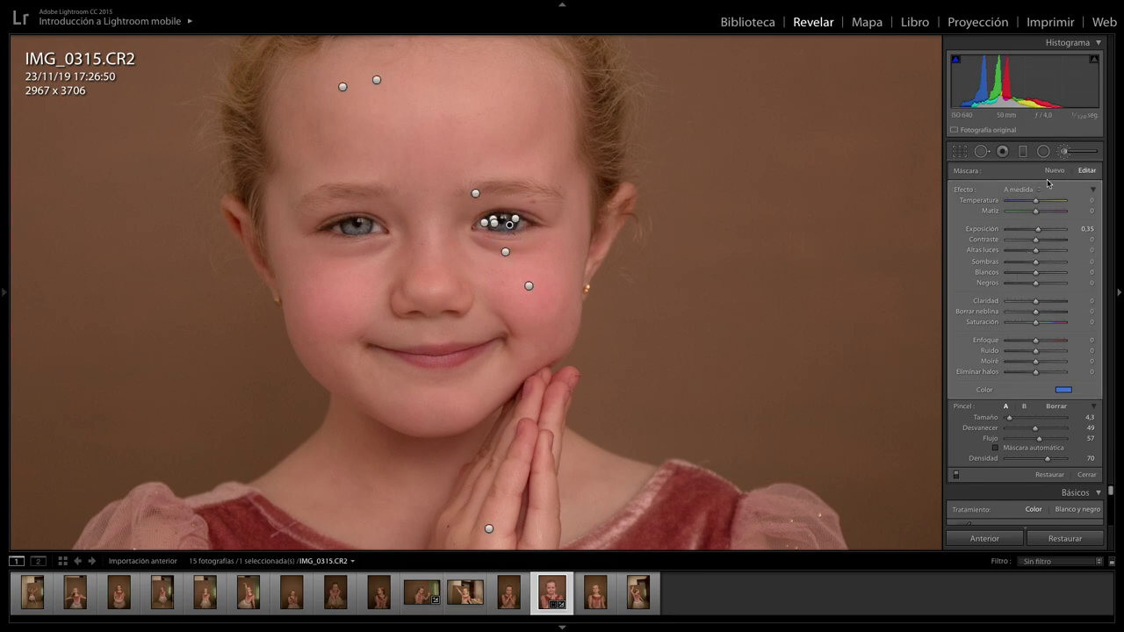
{"action": "left_click", "coordinate": [1063, 151]}
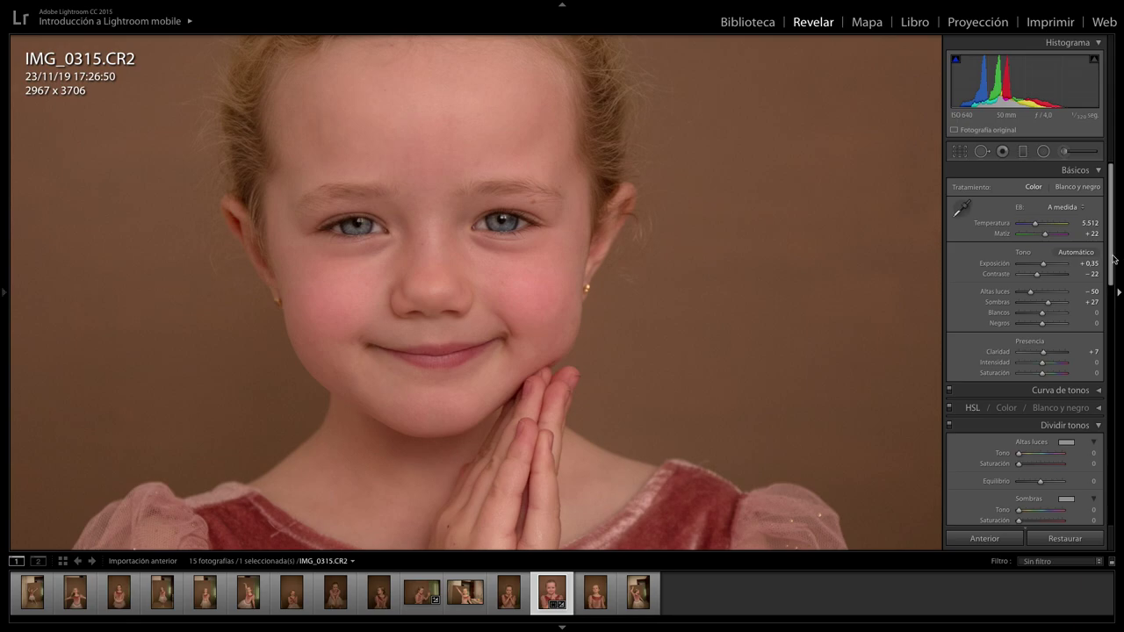
Step: Scroll the right panel down to the Detail settings, collapsing Split Toning
{"action": "scroll", "coordinate": [1117, 259], "scroll_direction": "down", "scroll_amount": 1}
{"action": "left_click", "coordinate": [573, 313]}
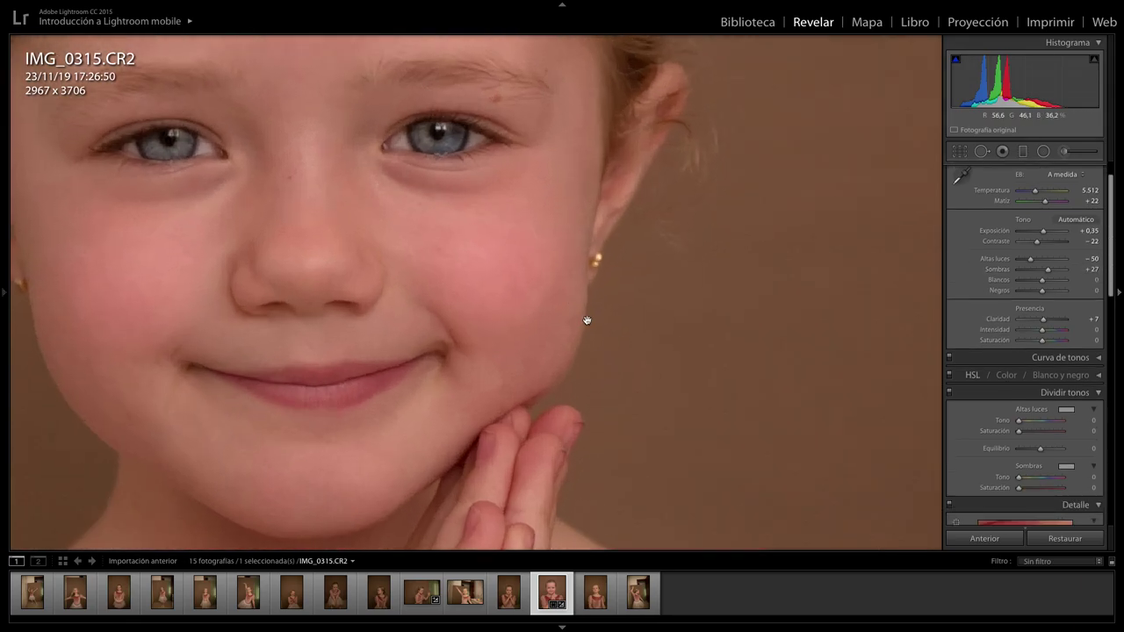
{"action": "left_click_drag", "start_coordinate": [634, 366], "coordinate": [628, 360]}
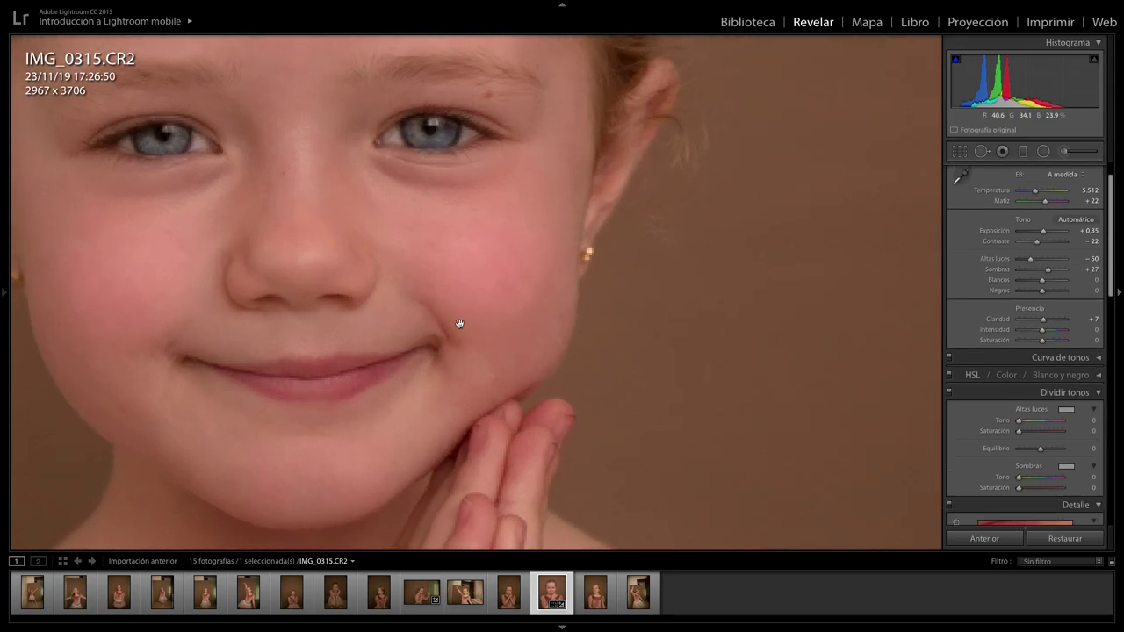
{"action": "left_click", "coordinate": [459, 324]}
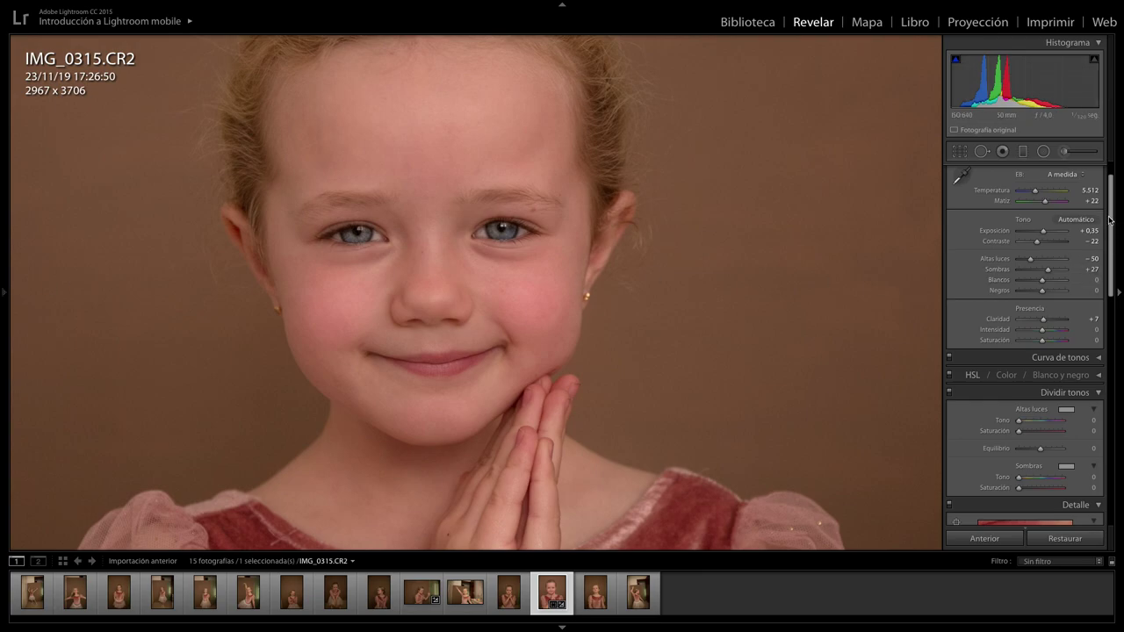
{"action": "scroll", "coordinate": [1108, 250], "scroll_direction": "down", "scroll_amount": 3}
{"action": "scroll", "coordinate": [1104, 257], "scroll_direction": "down", "scroll_amount": 1}
{"action": "left_click", "coordinate": [1100, 280]}
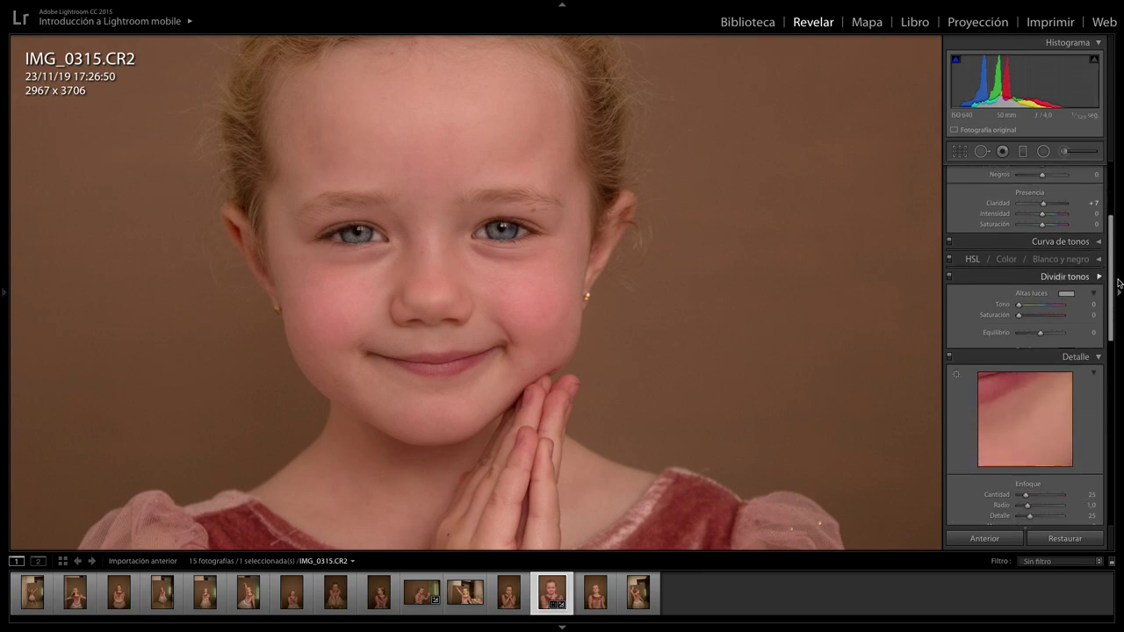
Step: Test sharpening amounts against no sharpening, zoomed in on the face
{"action": "left_click_drag", "start_coordinate": [1110, 271], "coordinate": [1108, 302]}
{"action": "scroll", "coordinate": [1108, 302], "scroll_direction": "down", "scroll_amount": 1}
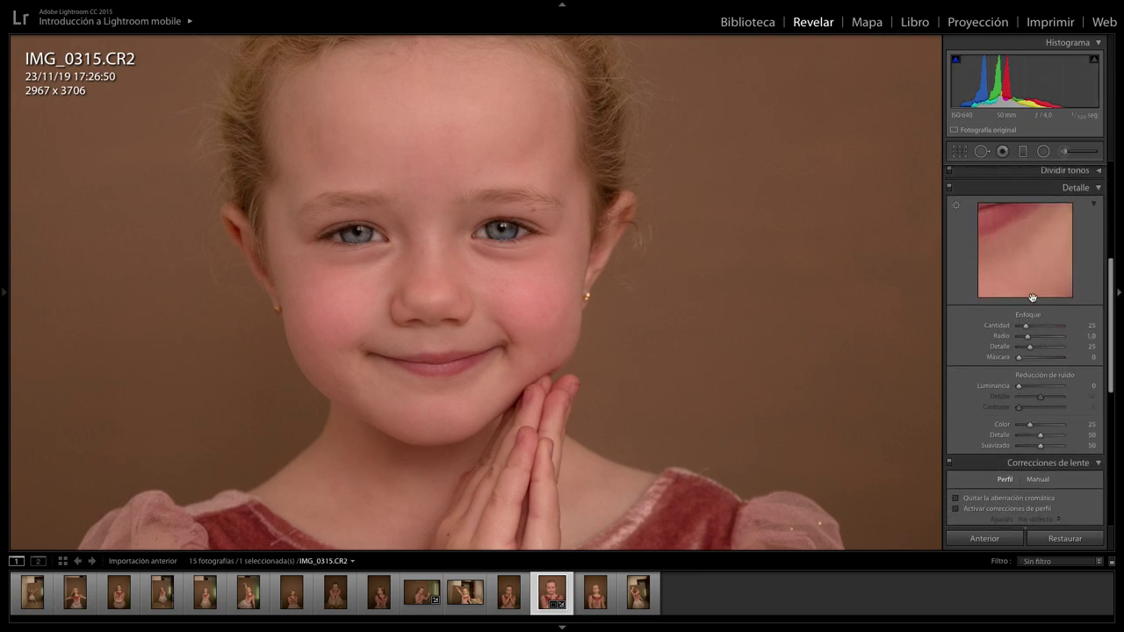
{"action": "left_click_drag", "start_coordinate": [1029, 328], "coordinate": [1056, 334]}
{"action": "left_click_drag", "start_coordinate": [534, 280], "coordinate": [554, 303]}
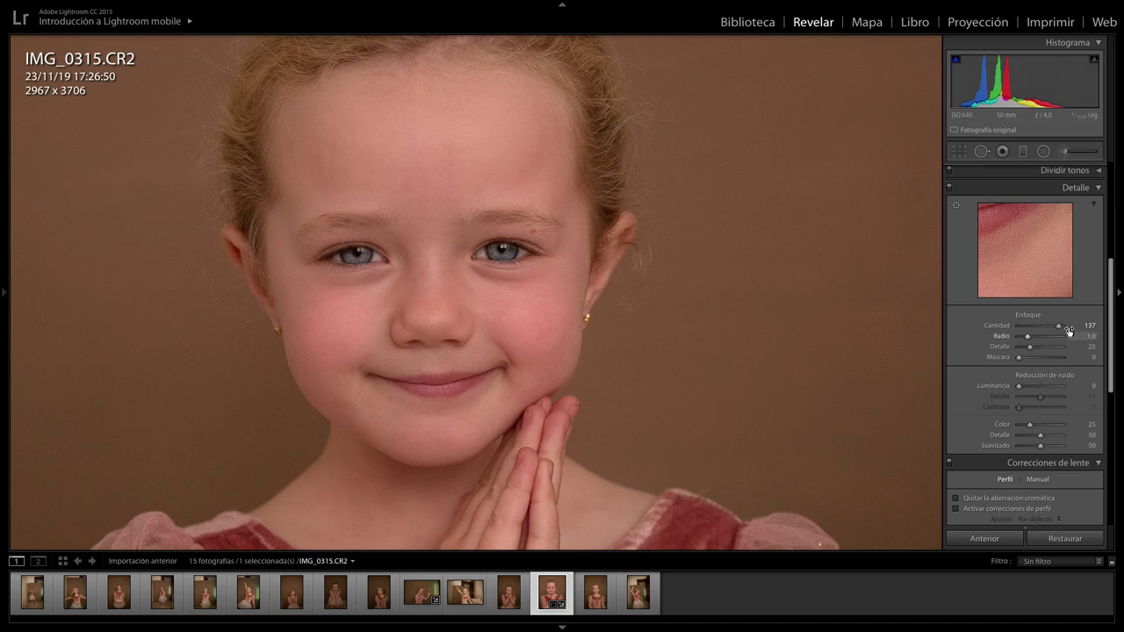
{"action": "left_click_drag", "start_coordinate": [1058, 325], "coordinate": [971, 326]}
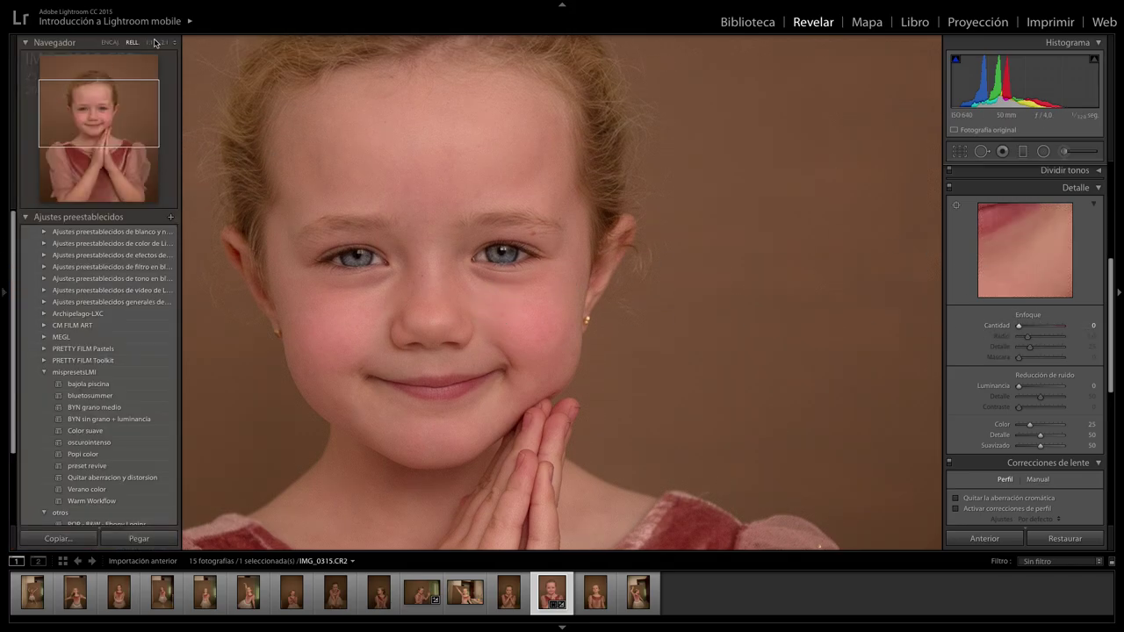
{"action": "left_click", "coordinate": [151, 45]}
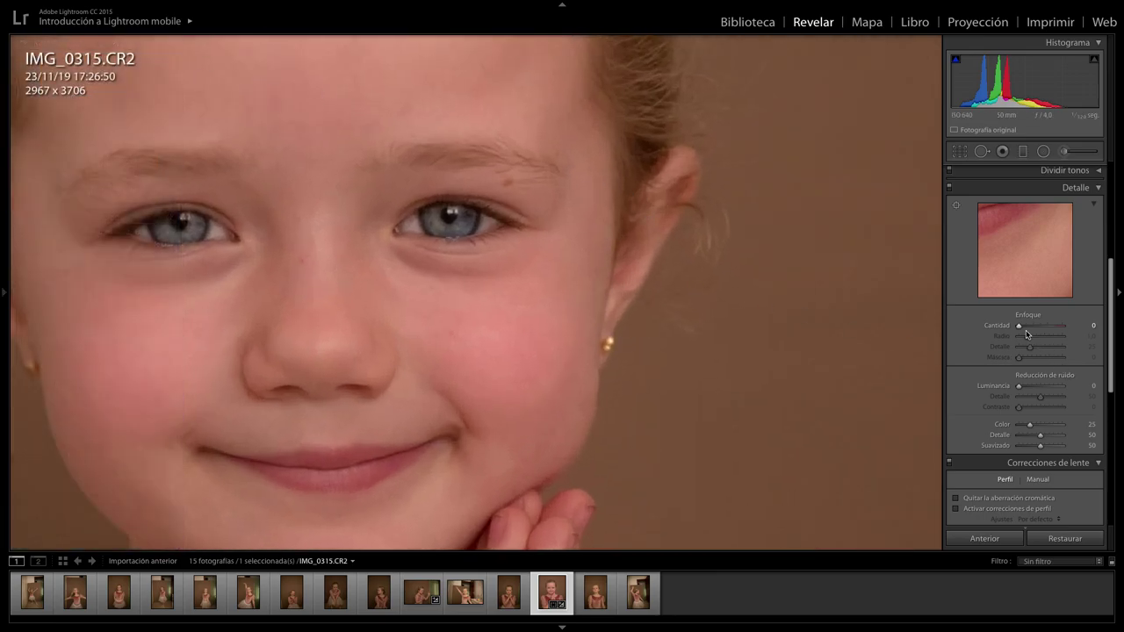
{"action": "left_click_drag", "start_coordinate": [1020, 329], "coordinate": [1064, 326]}
Step: Set sharpening masking to 79 using the Alt mask preview, then inspect the face
{"action": "left_click", "coordinate": [1018, 357], "text": "alt"}
{"action": "left_click_drag", "start_coordinate": [1018, 358], "coordinate": [1053, 370]}
{"action": "mouse_move", "coordinate": [558, 320]}
{"action": "left_mouse_down"}
{"action": "mouse_move", "coordinate": [665, 330]}
{"action": "mouse_move", "coordinate": [810, 233]}
{"action": "left_mouse_up"}
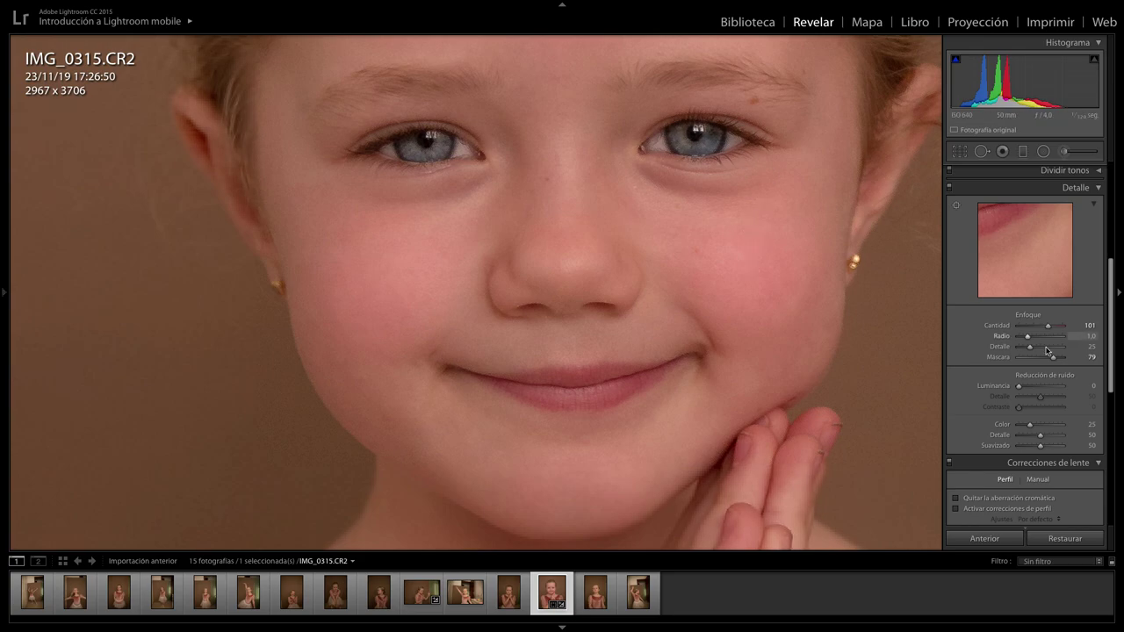
{"action": "key", "text": "alt"}
{"action": "left_click_drag", "start_coordinate": [1054, 358], "coordinate": [1052, 358]}
{"action": "left_click_drag", "start_coordinate": [547, 381], "coordinate": [648, 296]}
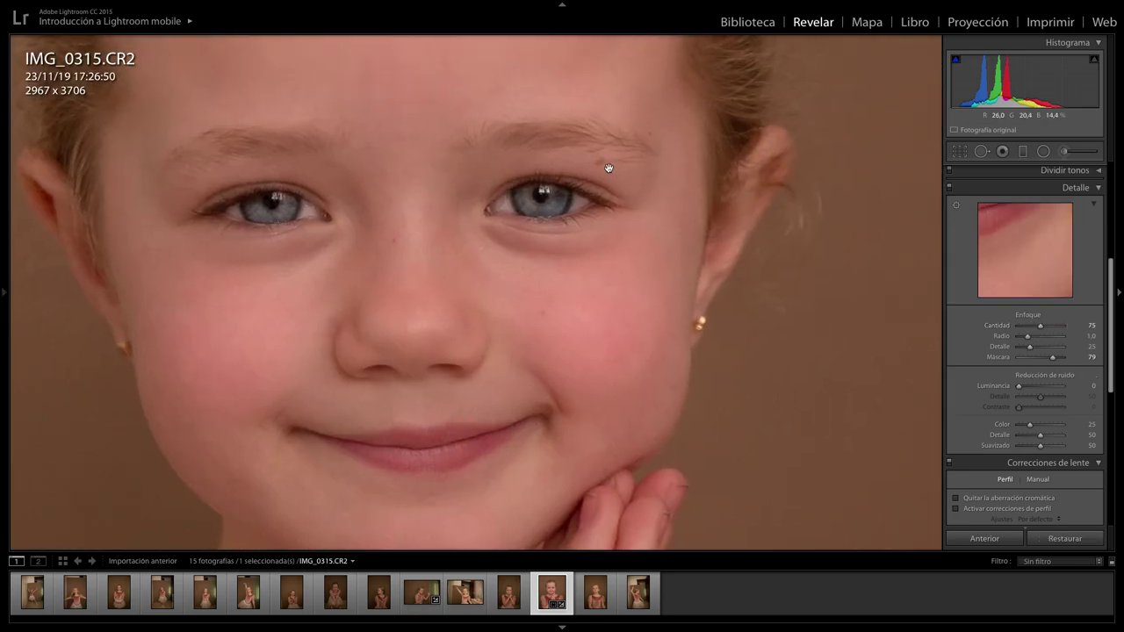
{"action": "left_click", "coordinate": [600, 385]}
{"action": "mouse_move", "coordinate": [745, 258]}
{"action": "left_mouse_down"}
{"action": "mouse_move", "coordinate": [698, 288]}
{"action": "mouse_move", "coordinate": [708, 319]}
{"action": "left_mouse_up"}
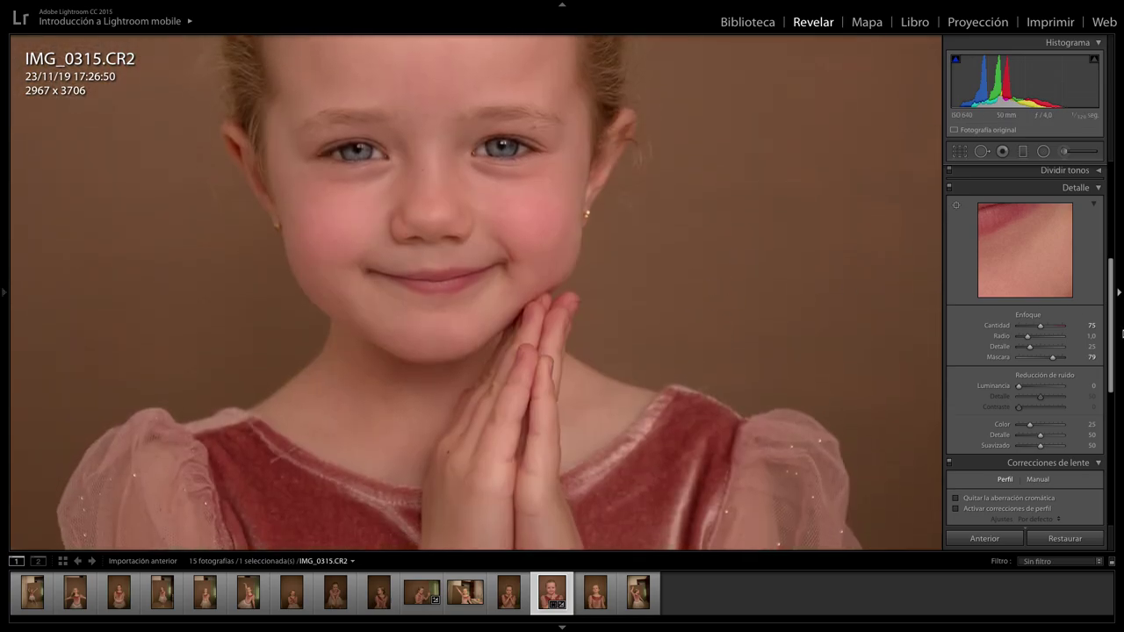
{"action": "left_click", "coordinate": [1100, 189]}
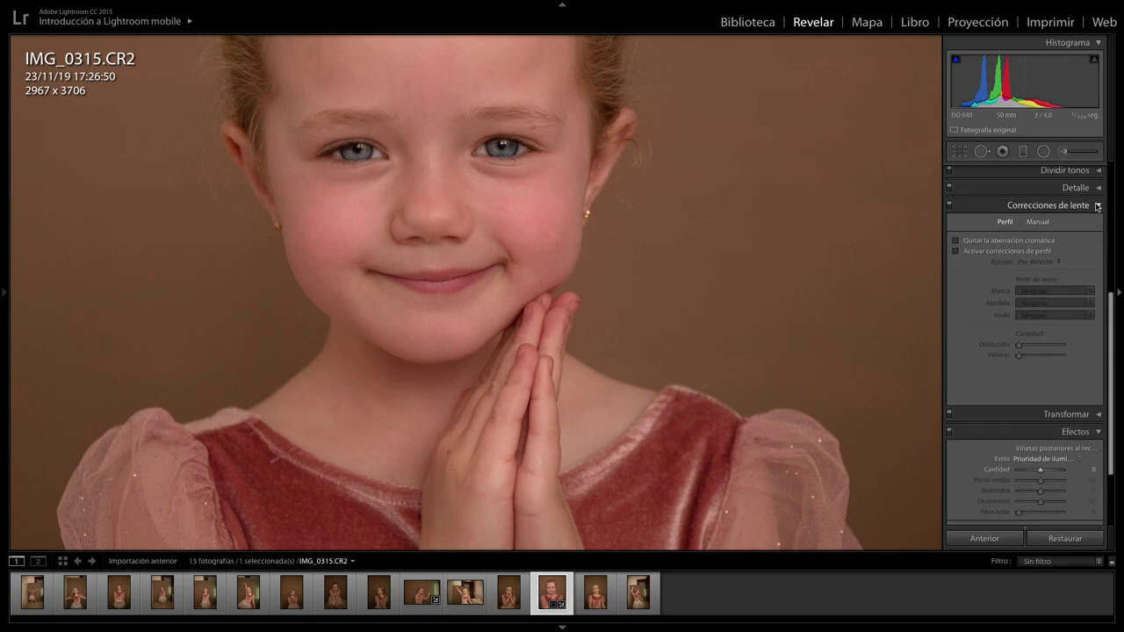
Step: Try a tone curve control point with a lifted black point
{"action": "left_click", "coordinate": [1098, 206]}
{"action": "left_click_drag", "start_coordinate": [1110, 334], "coordinate": [1117, 180]}
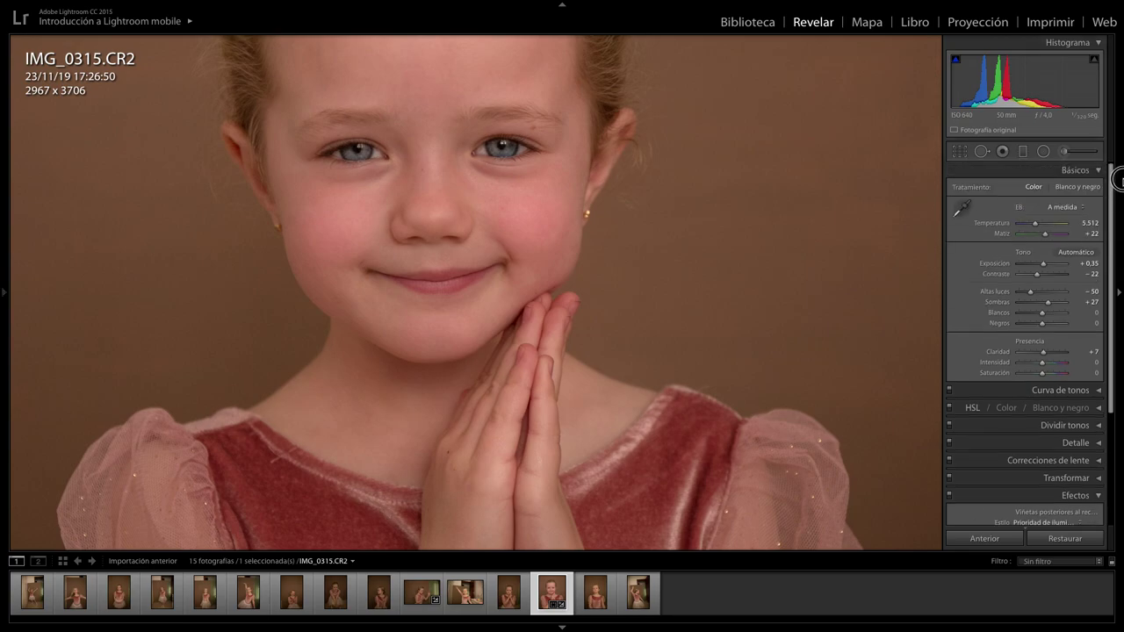
{"action": "left_click", "coordinate": [1104, 392]}
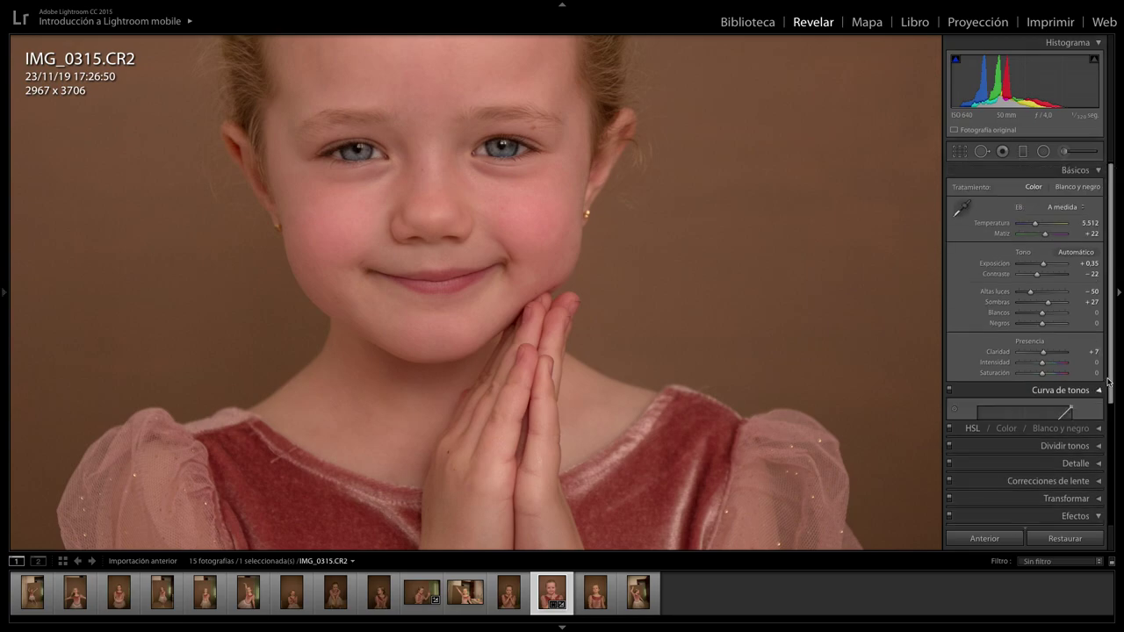
{"action": "scroll", "coordinate": [1111, 344], "scroll_direction": "down", "scroll_amount": 3}
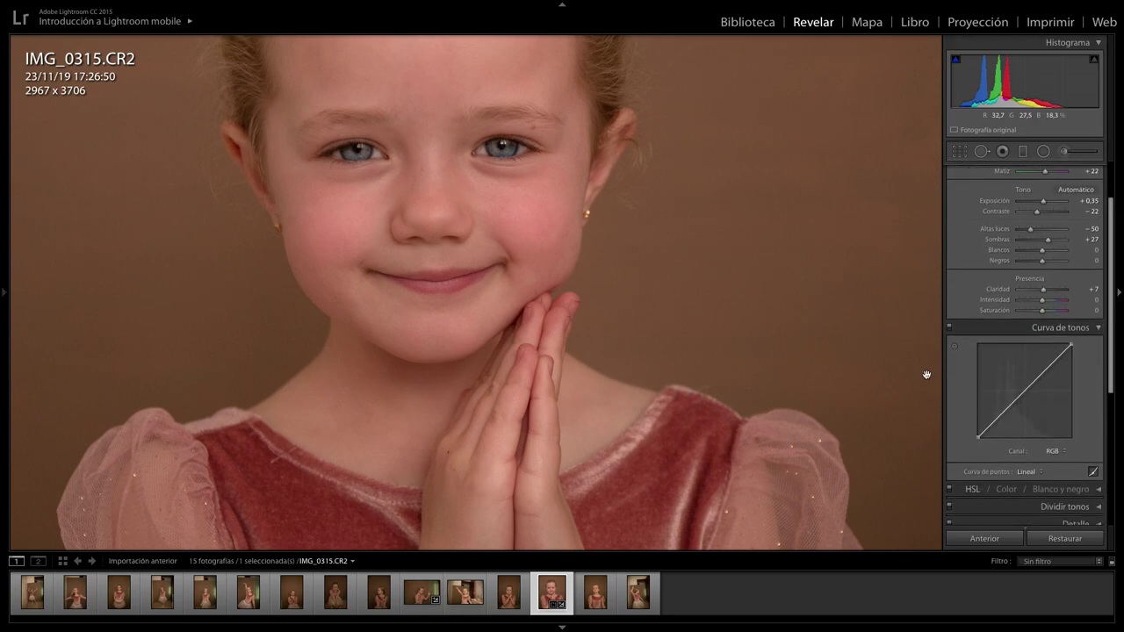
{"action": "left_click", "coordinate": [1001, 415]}
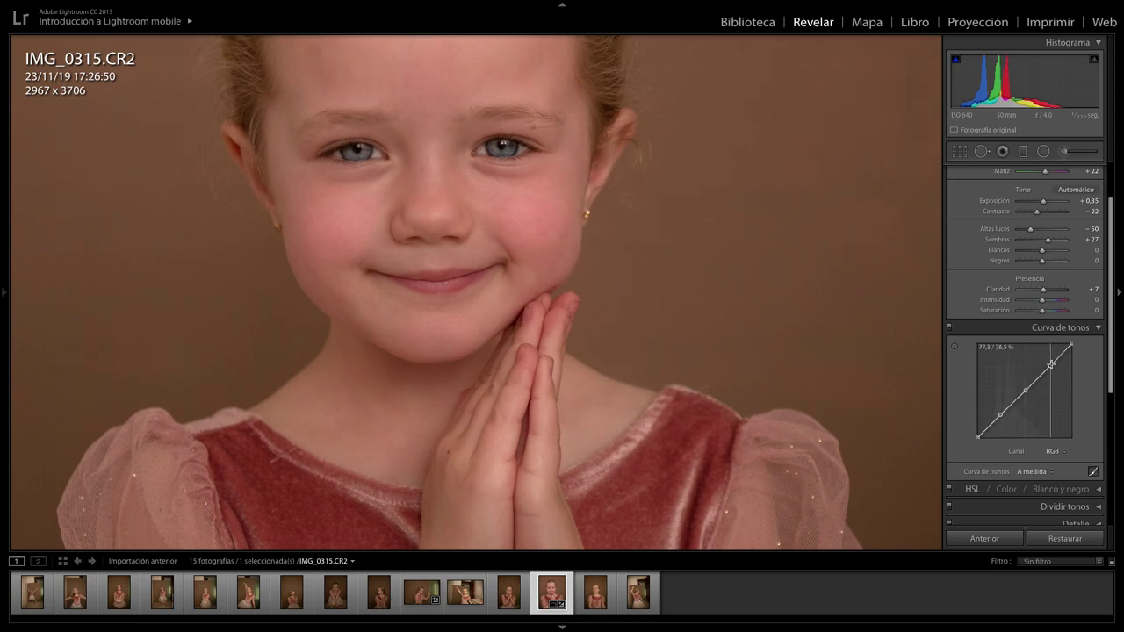
{"action": "left_click_drag", "start_coordinate": [978, 437], "coordinate": [982, 415]}
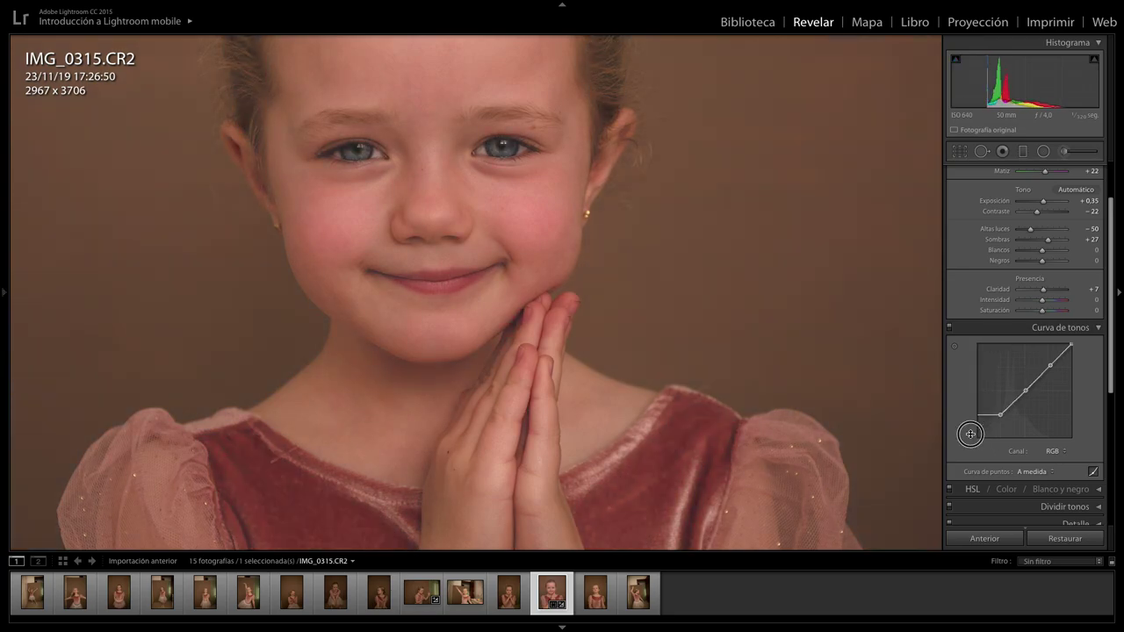
{"action": "key", "text": "ctrl+z"}
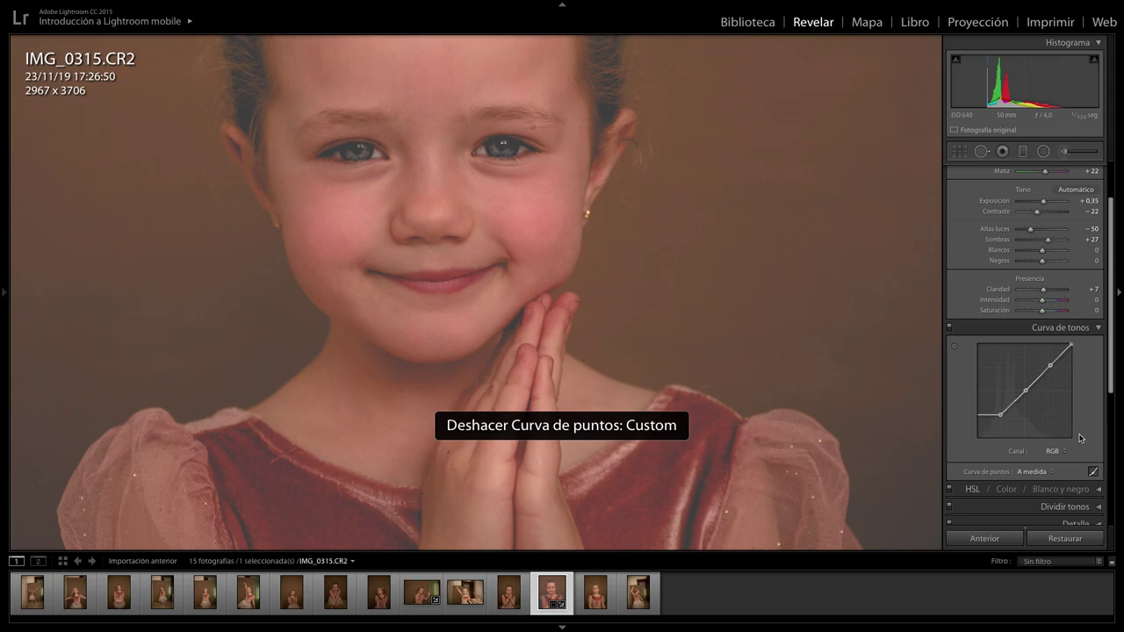
{"action": "key", "text": "ctrl+z"}
{"action": "mouse_move", "coordinate": [977, 438]}
{"action": "left_mouse_down"}
{"action": "mouse_move", "coordinate": [994, 419]}
{"action": "mouse_move", "coordinate": [978, 414]}
{"action": "left_mouse_up"}
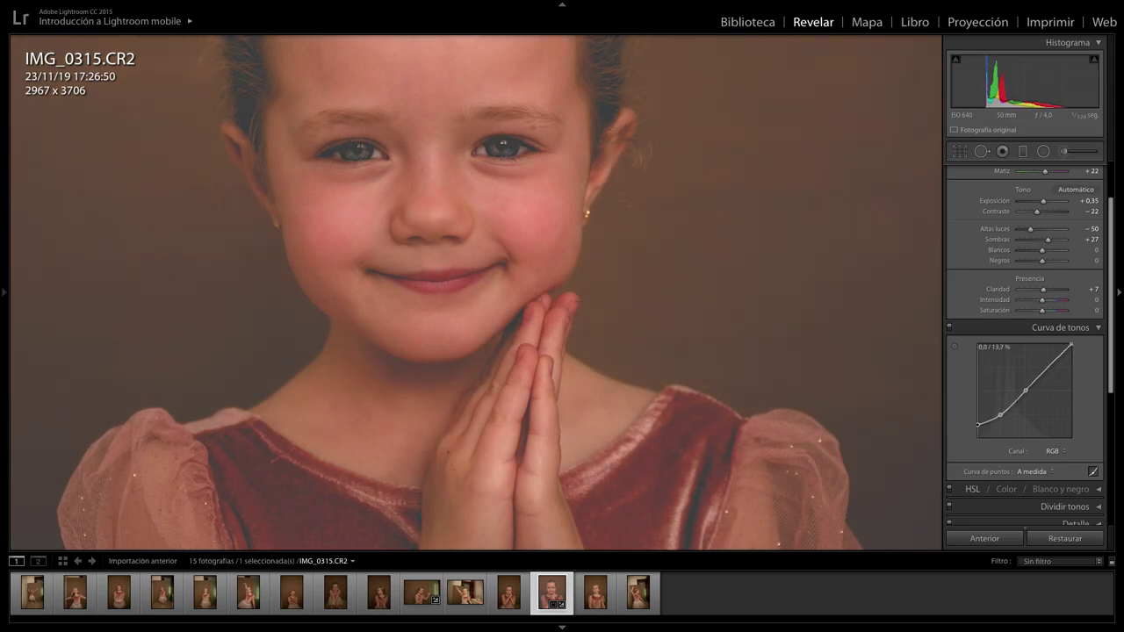
{"action": "left_click_drag", "start_coordinate": [984, 427], "coordinate": [987, 427]}
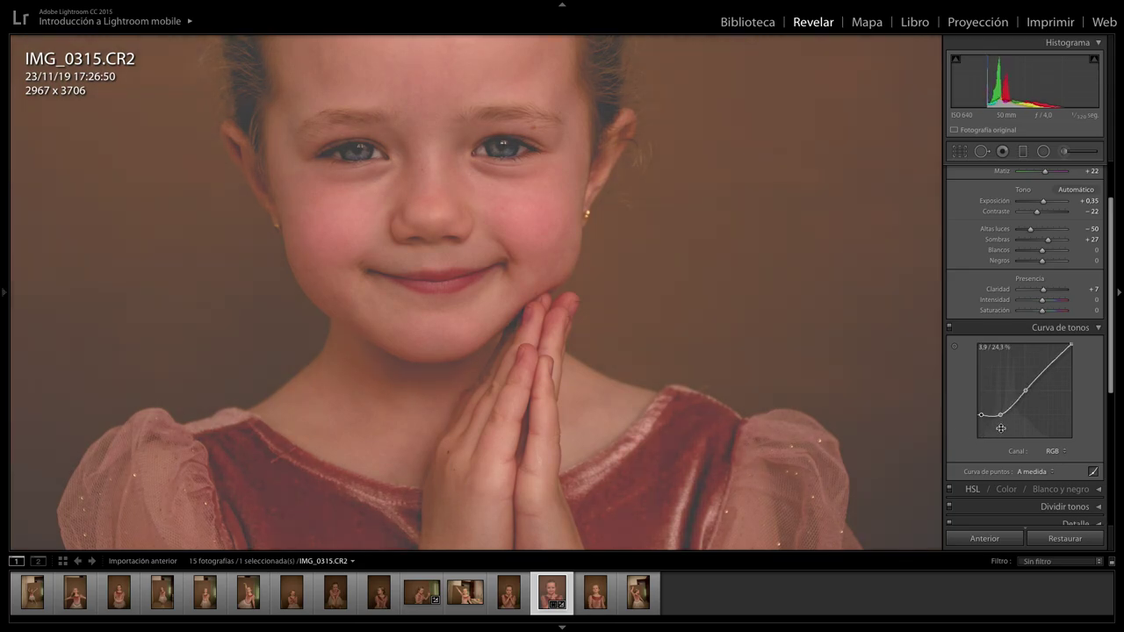
Step: Reset the tone curve to linear and test a bowed brightening curve
{"action": "left_click", "coordinate": [1041, 471]}
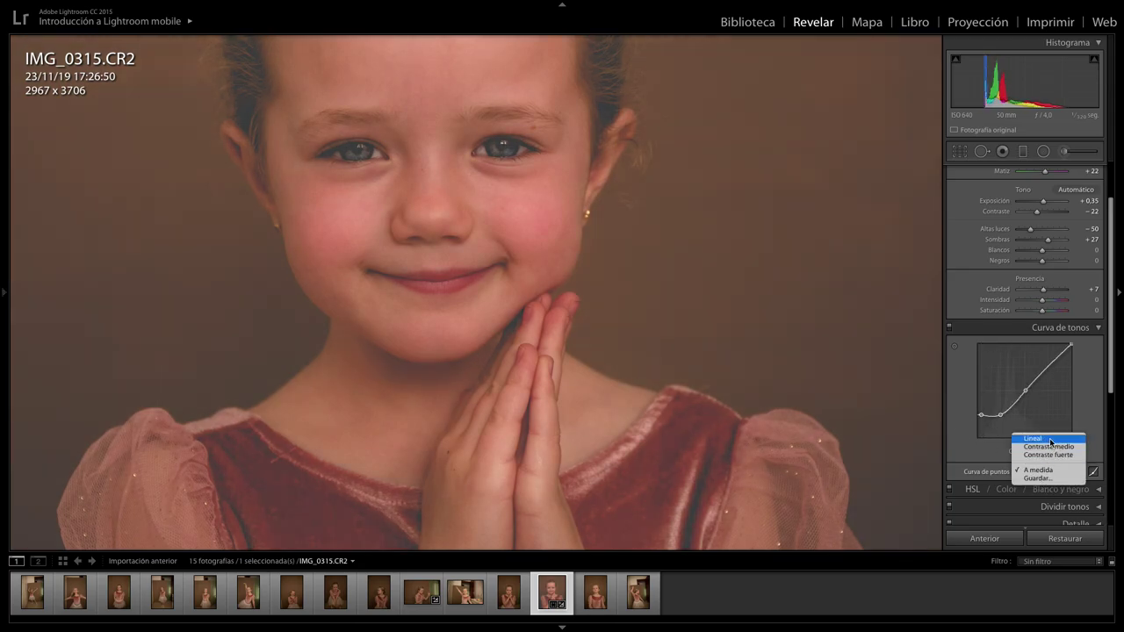
{"action": "left_click", "coordinate": [1041, 438]}
{"action": "scroll", "coordinate": [1110, 357], "scroll_direction": "down", "scroll_amount": 3}
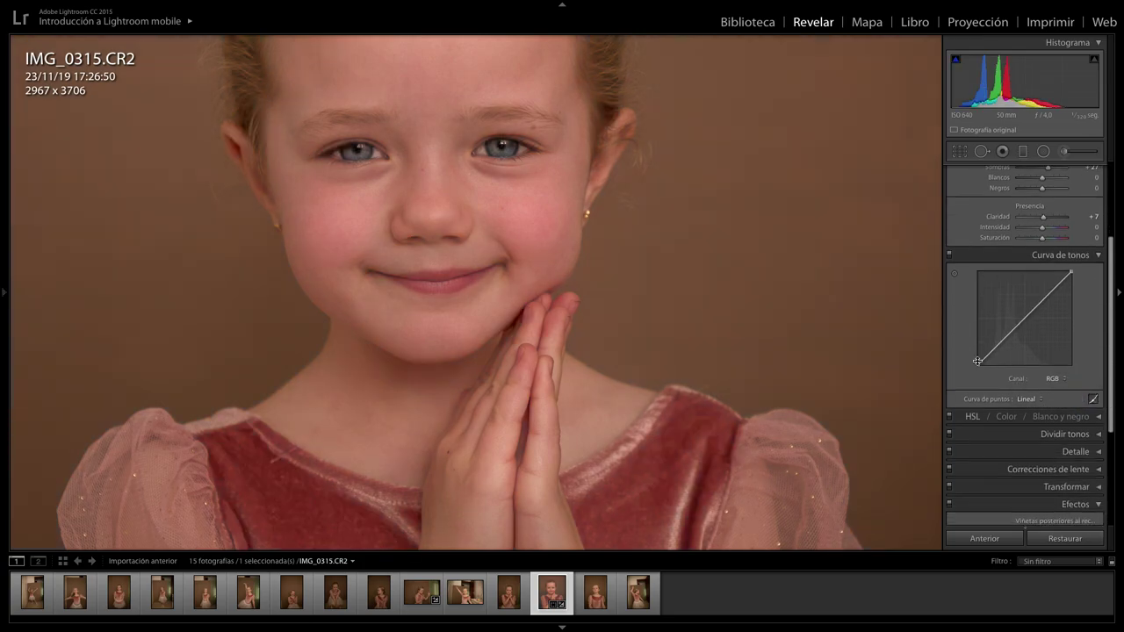
{"action": "left_click_drag", "start_coordinate": [980, 366], "coordinate": [984, 372]}
{"action": "left_click_drag", "start_coordinate": [979, 362], "coordinate": [1003, 354]}
Step: Add two curve points and lift the blacks for a faded look, checking zoomed in
{"action": "left_click", "coordinate": [1003, 343]}
{"action": "left_click", "coordinate": [1026, 316]}
{"action": "mouse_move", "coordinate": [979, 362]}
{"action": "left_mouse_down"}
{"action": "mouse_move", "coordinate": [984, 338]}
{"action": "mouse_move", "coordinate": [987, 365]}
{"action": "left_mouse_up"}
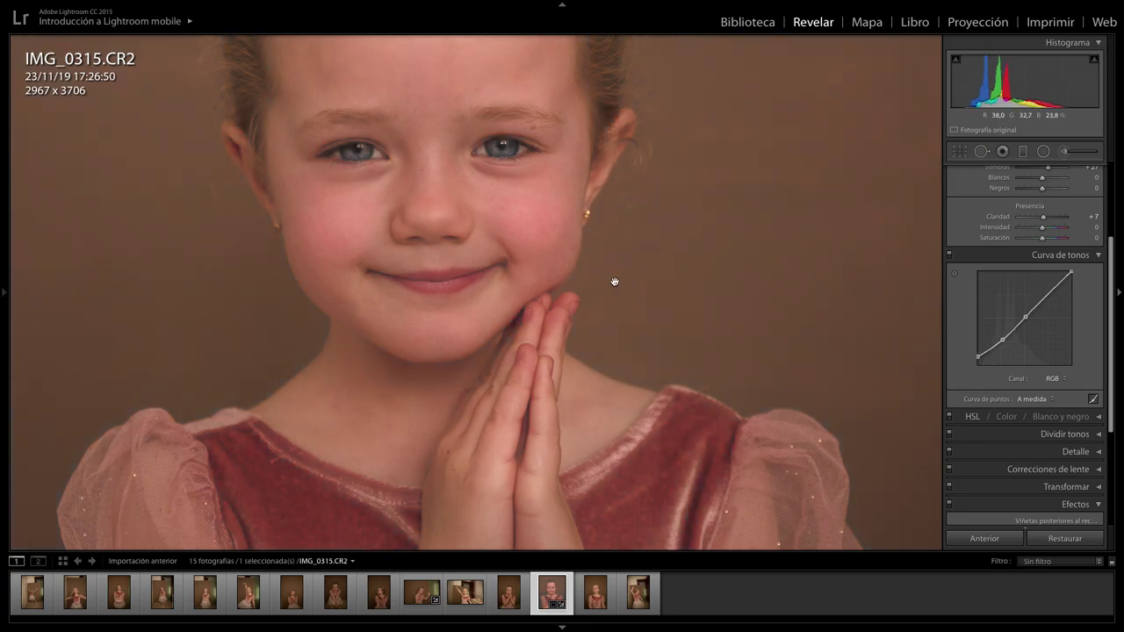
{"action": "mouse_move", "coordinate": [798, 304]}
{"action": "left_mouse_down"}
{"action": "mouse_move", "coordinate": [808, 428]}
{"action": "mouse_move", "coordinate": [817, 354]}
{"action": "left_mouse_up"}
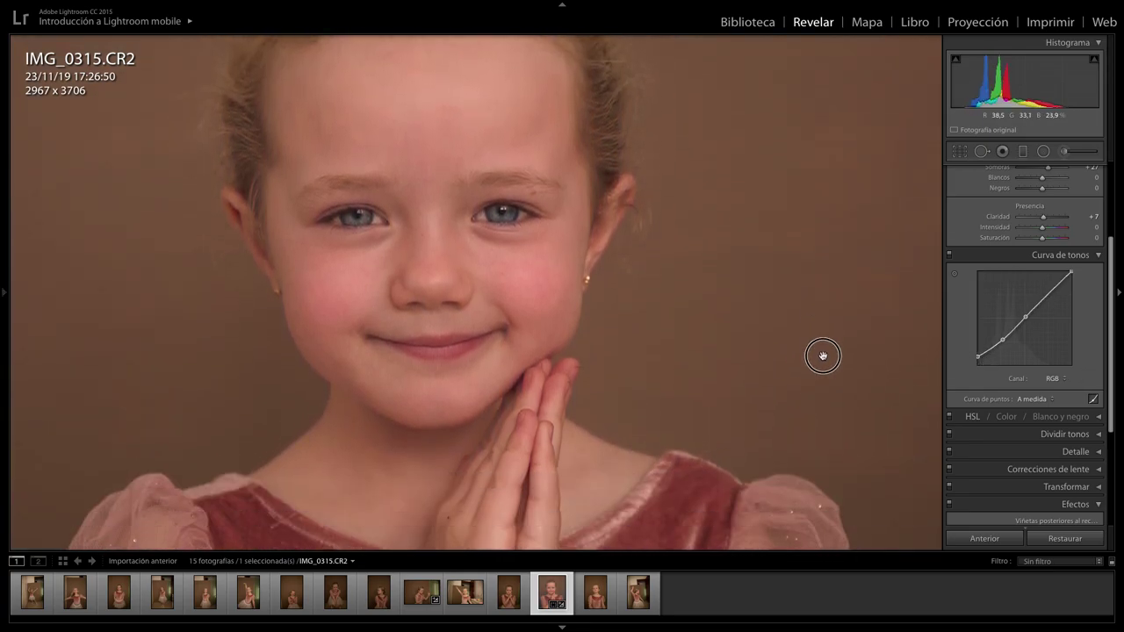
{"action": "left_click", "coordinate": [635, 318]}
{"action": "left_click", "coordinate": [656, 313]}
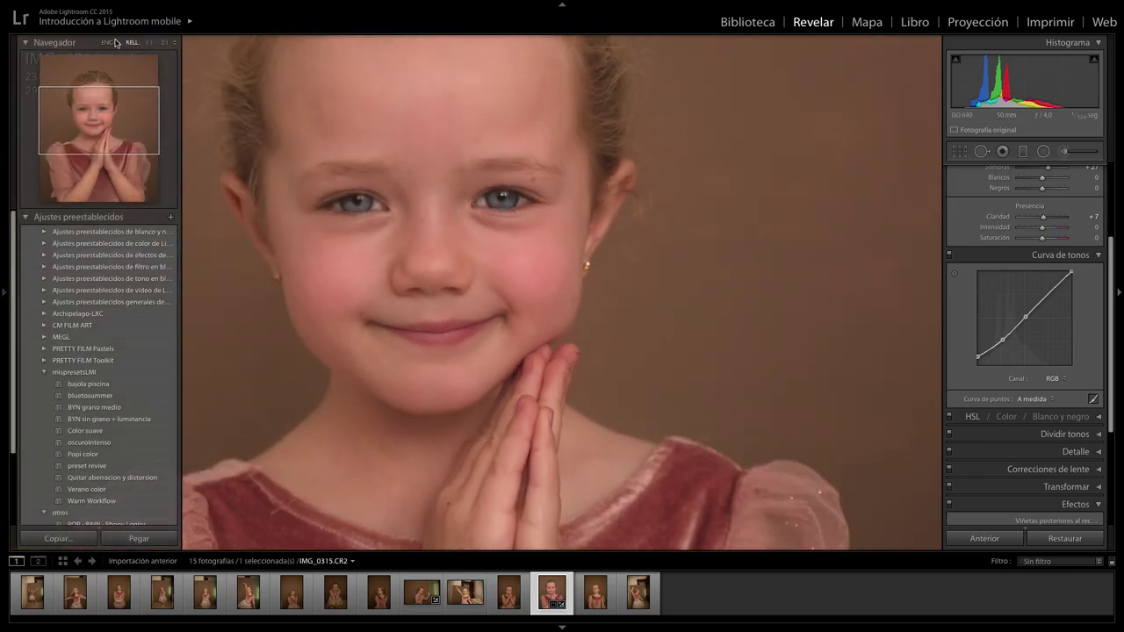
{"action": "left_click", "coordinate": [110, 43]}
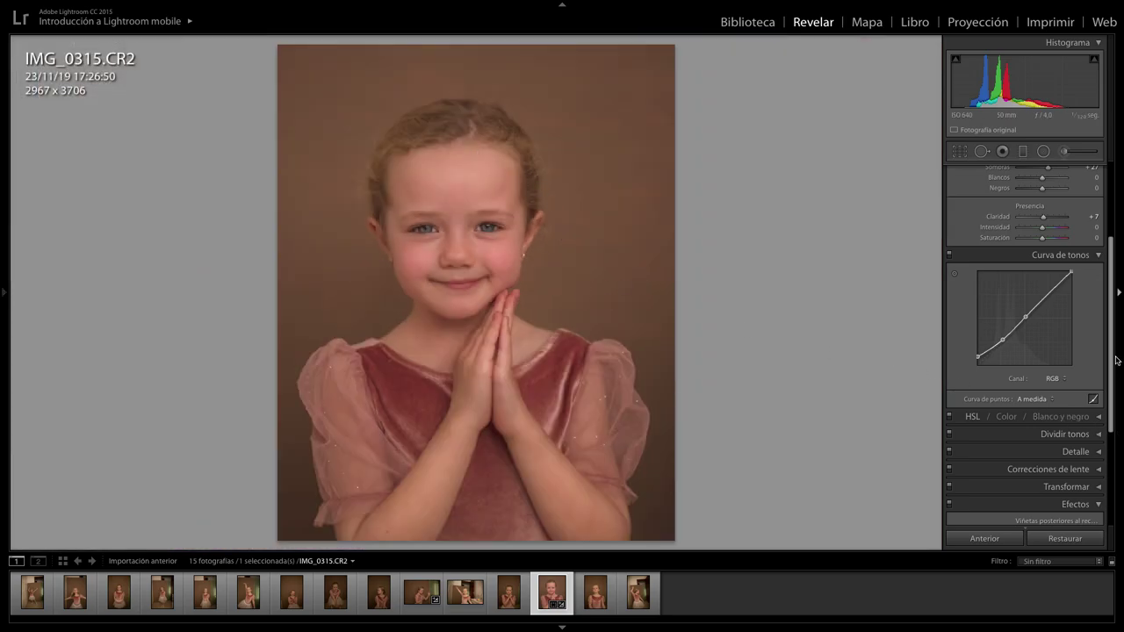
Step: Add a -38 post-crop vignette and grain amount 4, checking the grain at 1:1
{"action": "left_click_drag", "start_coordinate": [1111, 358], "coordinate": [1110, 431]}
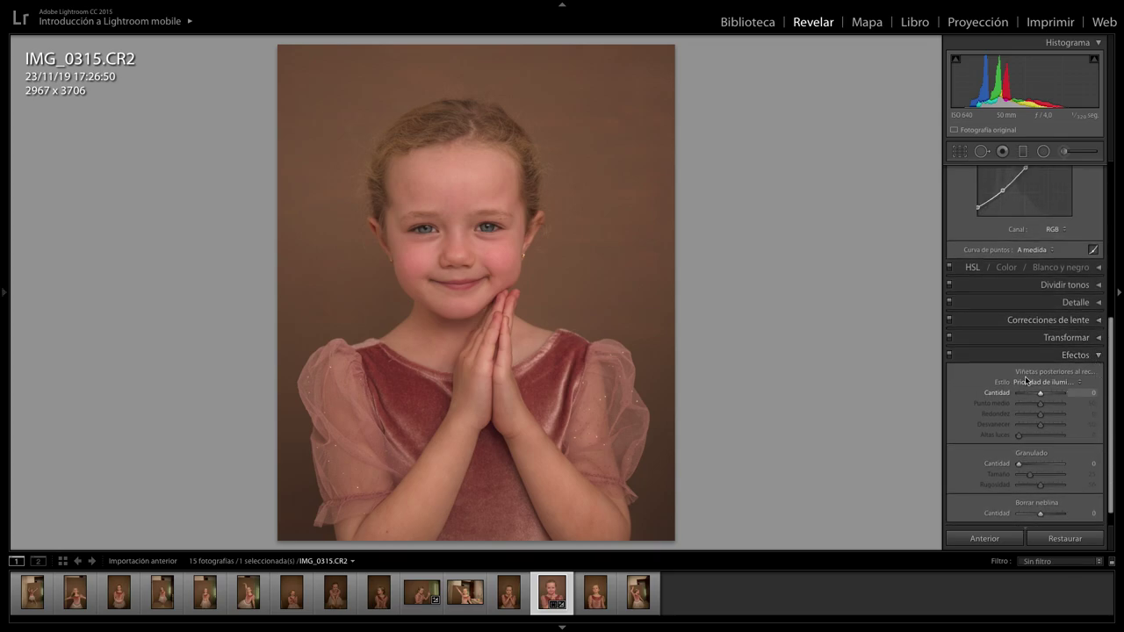
{"action": "left_click_drag", "start_coordinate": [1040, 395], "coordinate": [1033, 396]}
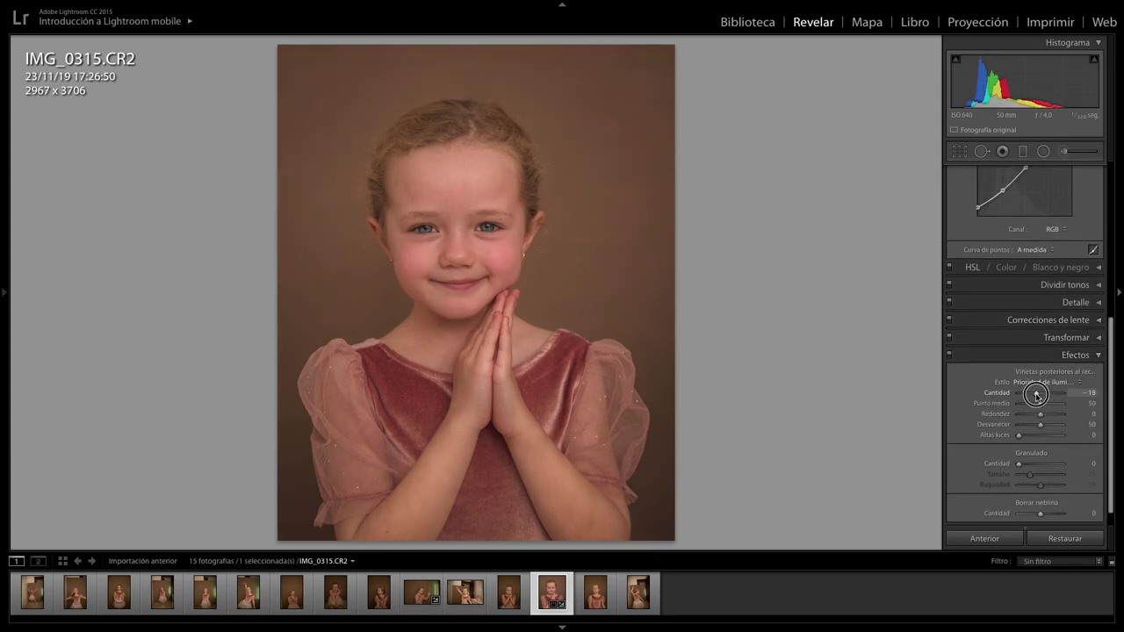
{"action": "left_click_drag", "start_coordinate": [1033, 396], "coordinate": [1030, 396]}
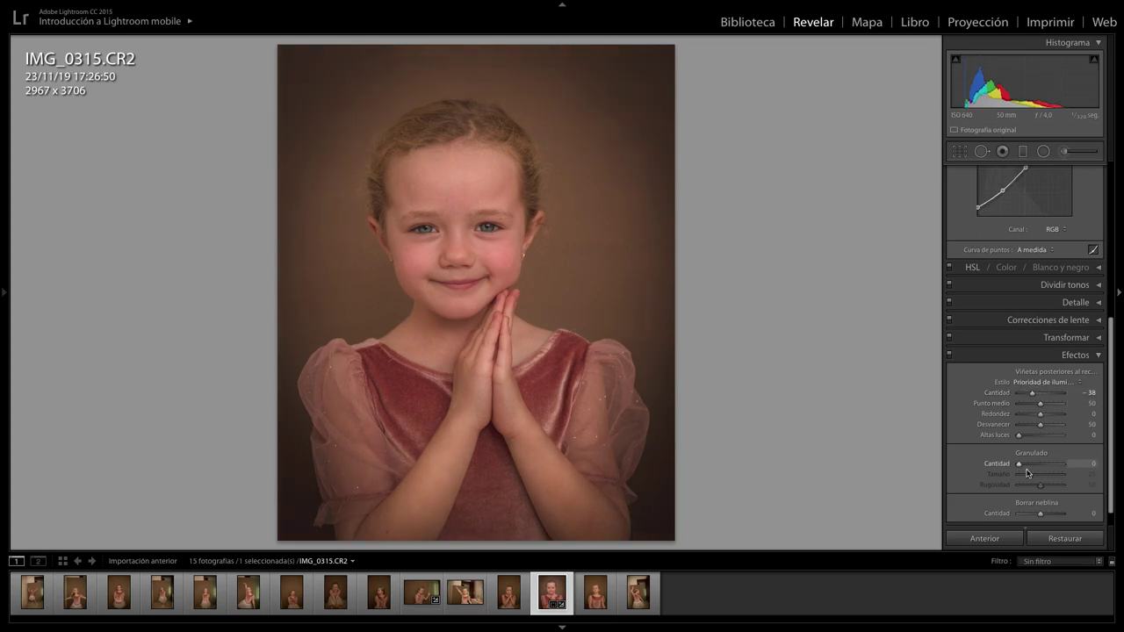
{"action": "left_click_drag", "start_coordinate": [1019, 464], "coordinate": [1025, 463]}
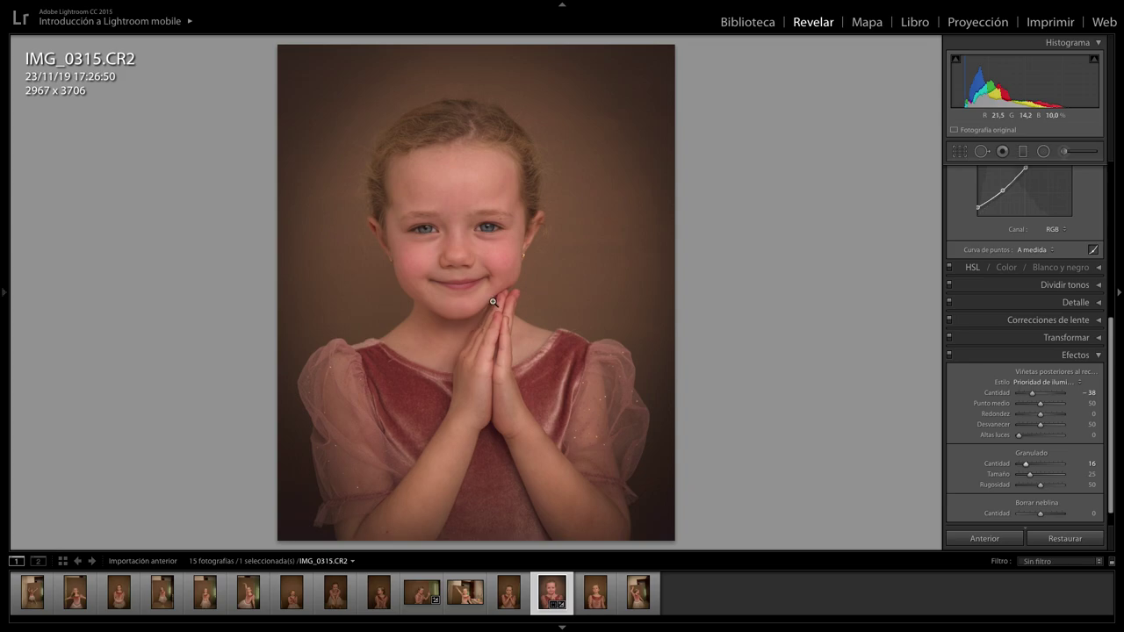
{"action": "left_click", "coordinate": [497, 291]}
{"action": "left_click_drag", "start_coordinate": [497, 291], "coordinate": [787, 363]}
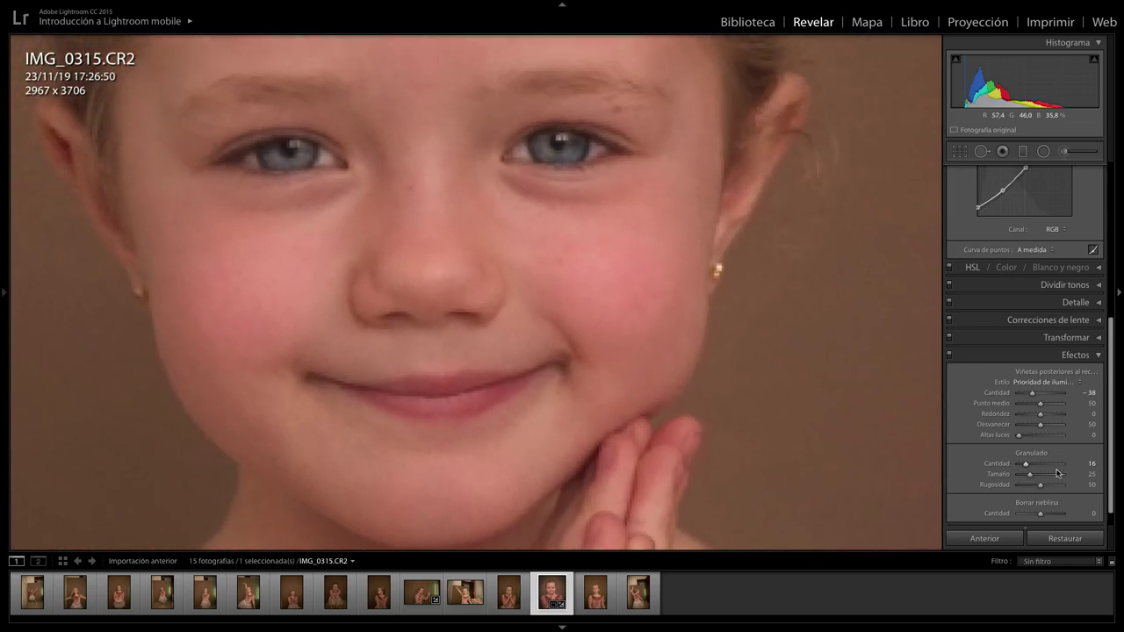
{"action": "mouse_move", "coordinate": [1025, 463]}
{"action": "left_mouse_down"}
{"action": "mouse_move", "coordinate": [1060, 464]}
{"action": "mouse_move", "coordinate": [1020, 464]}
{"action": "left_mouse_up"}
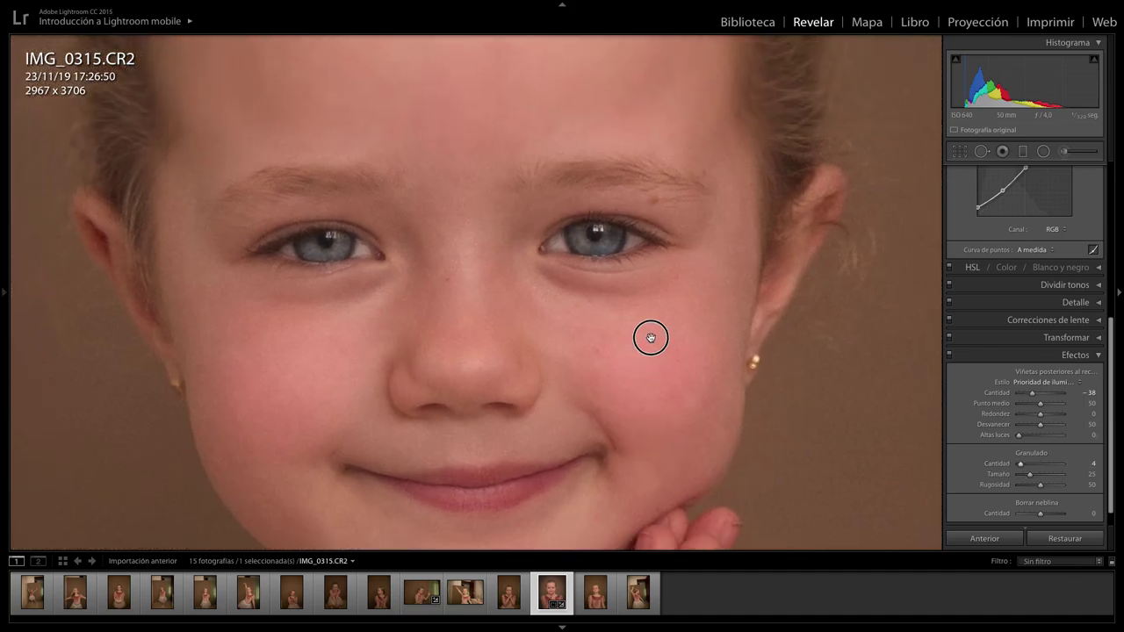
{"action": "left_click_drag", "start_coordinate": [593, 286], "coordinate": [645, 298]}
{"action": "left_click", "coordinate": [645, 298]}
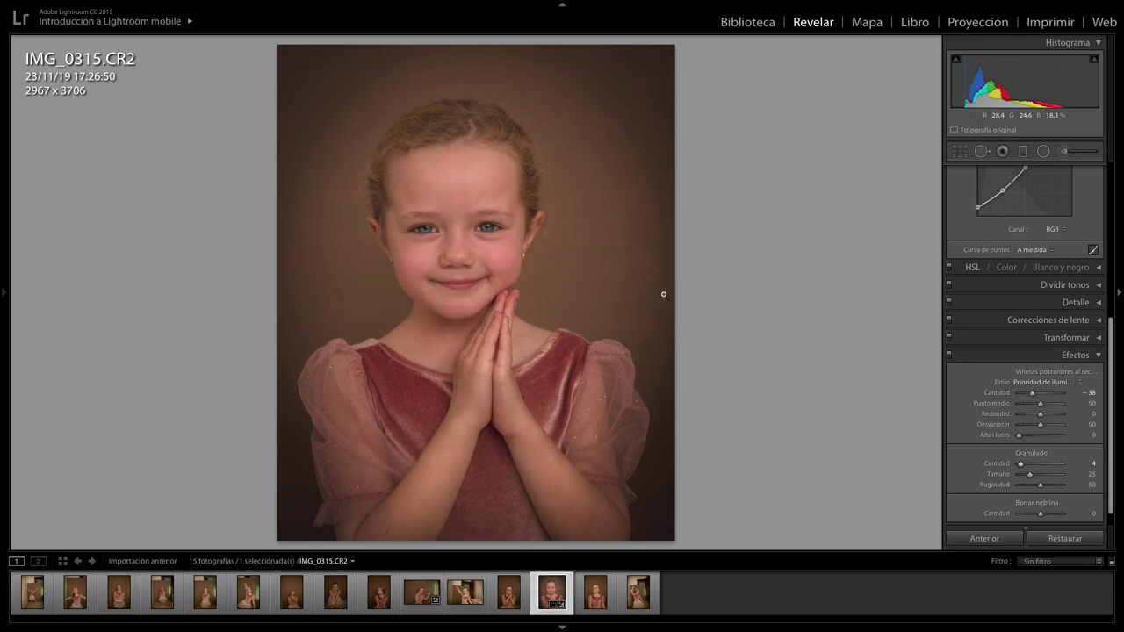
Step: Straighten the 4 x 5 crop to a 0.11 angle and apply it
{"action": "left_click", "coordinate": [959, 151]}
{"action": "left_click_drag", "start_coordinate": [632, 478], "coordinate": [638, 484]}
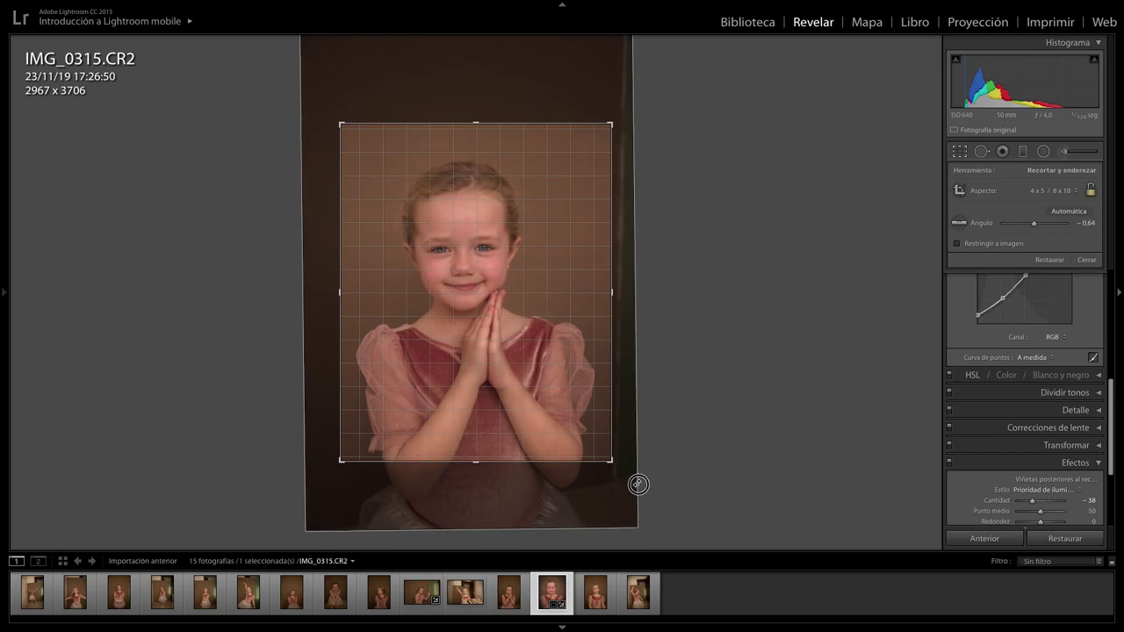
{"action": "left_click_drag", "start_coordinate": [638, 484], "coordinate": [682, 431]}
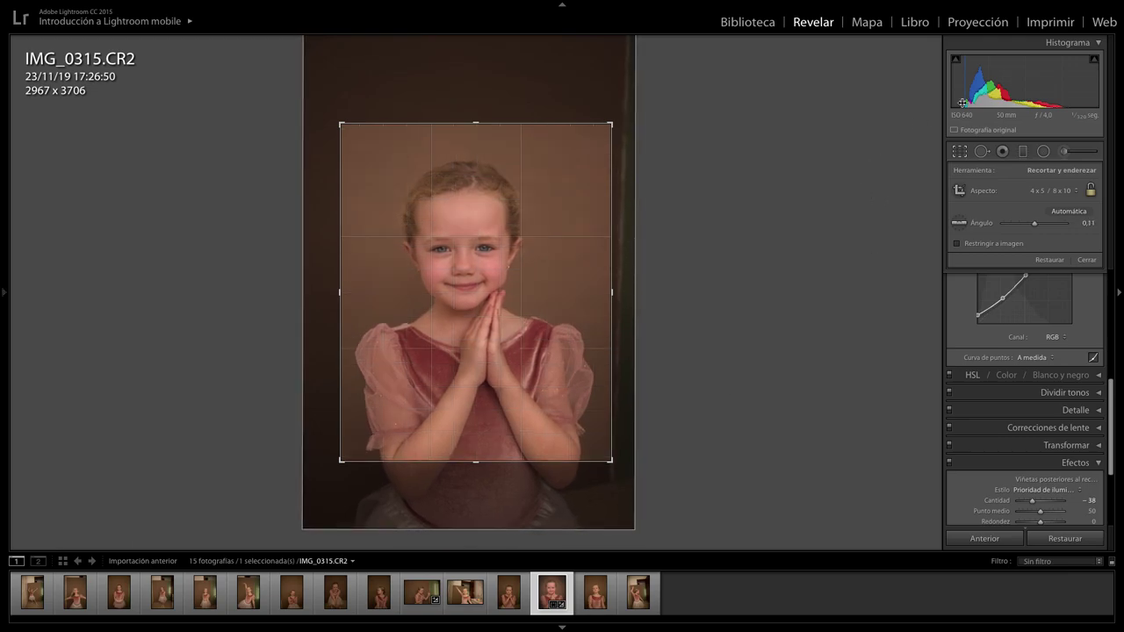
{"action": "key", "text": "Return"}
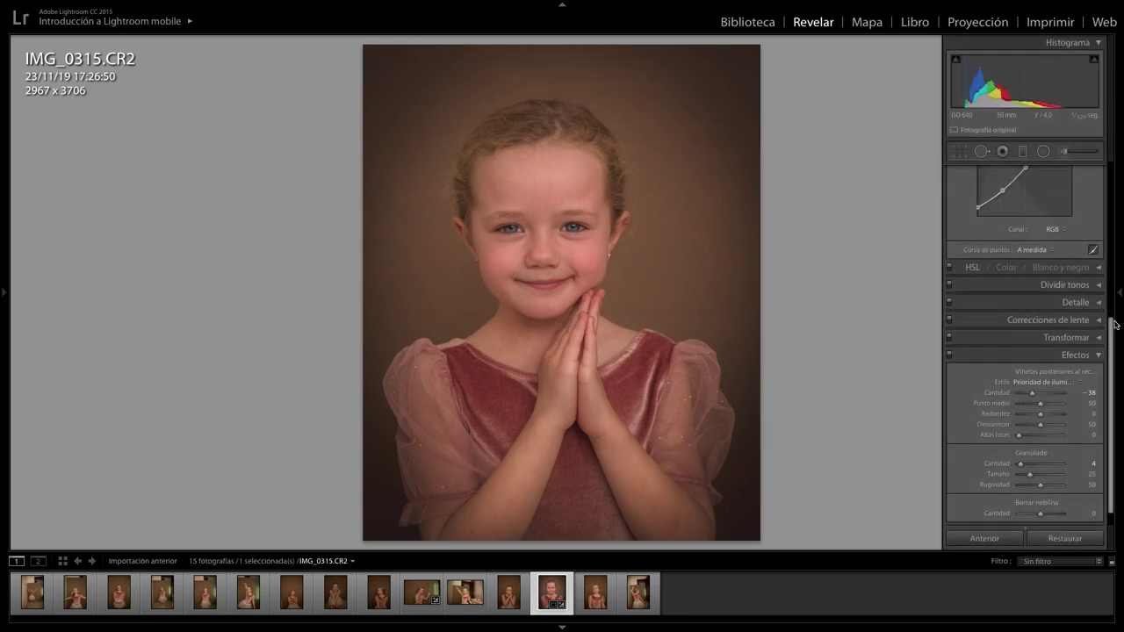
{"action": "left_click_drag", "start_coordinate": [1115, 332], "coordinate": [1116, 211]}
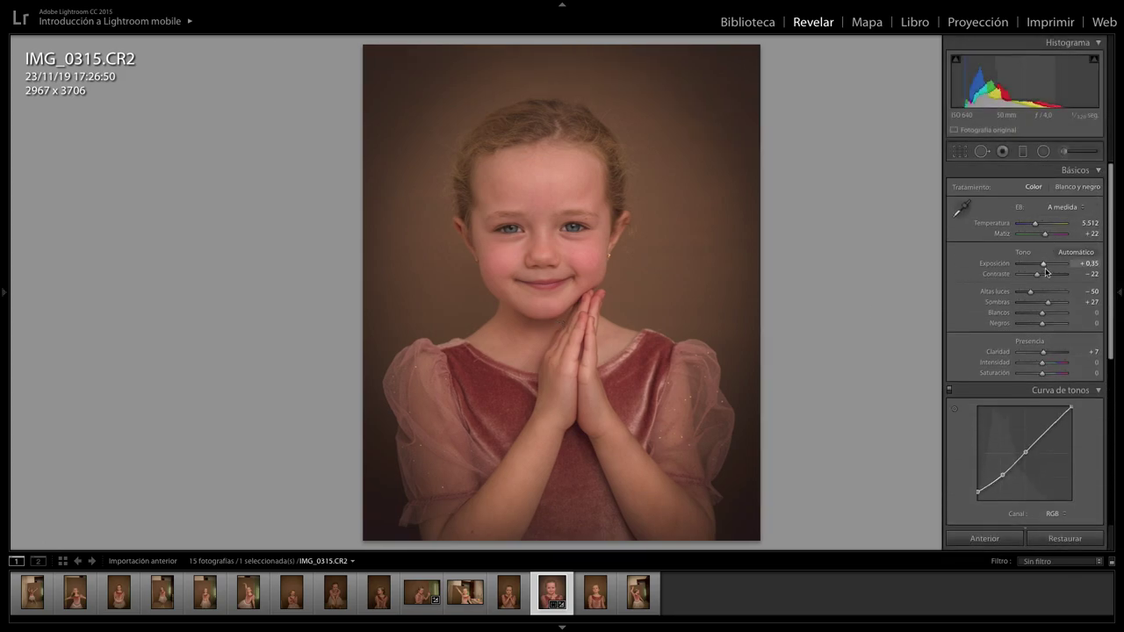
Step: Keep exposure at +0.35 and lower contrast from -22 to -29
{"action": "left_click_drag", "start_coordinate": [1043, 265], "coordinate": [1043, 265]}
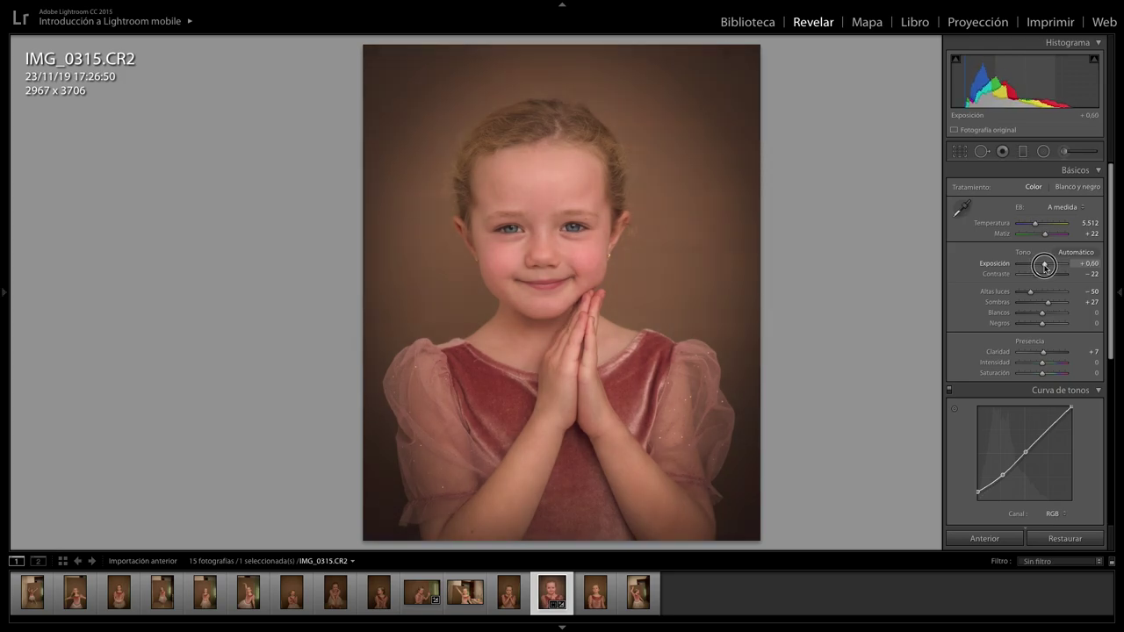
{"action": "left_click_drag", "start_coordinate": [1041, 275], "coordinate": [1036, 275]}
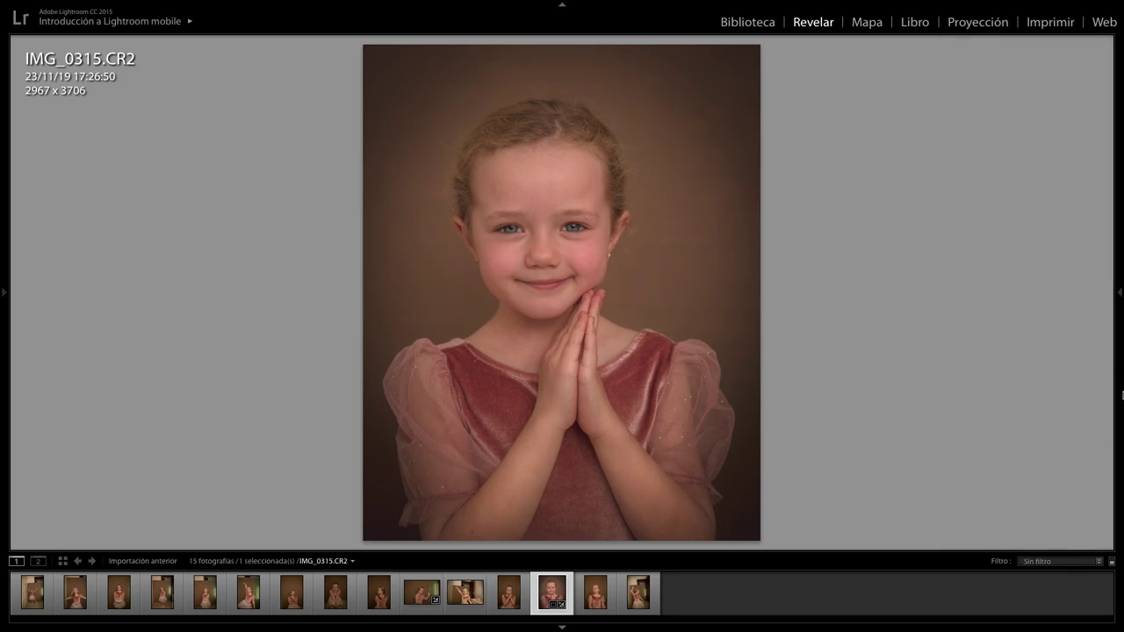
{"action": "left_click", "coordinate": [1119, 294]}
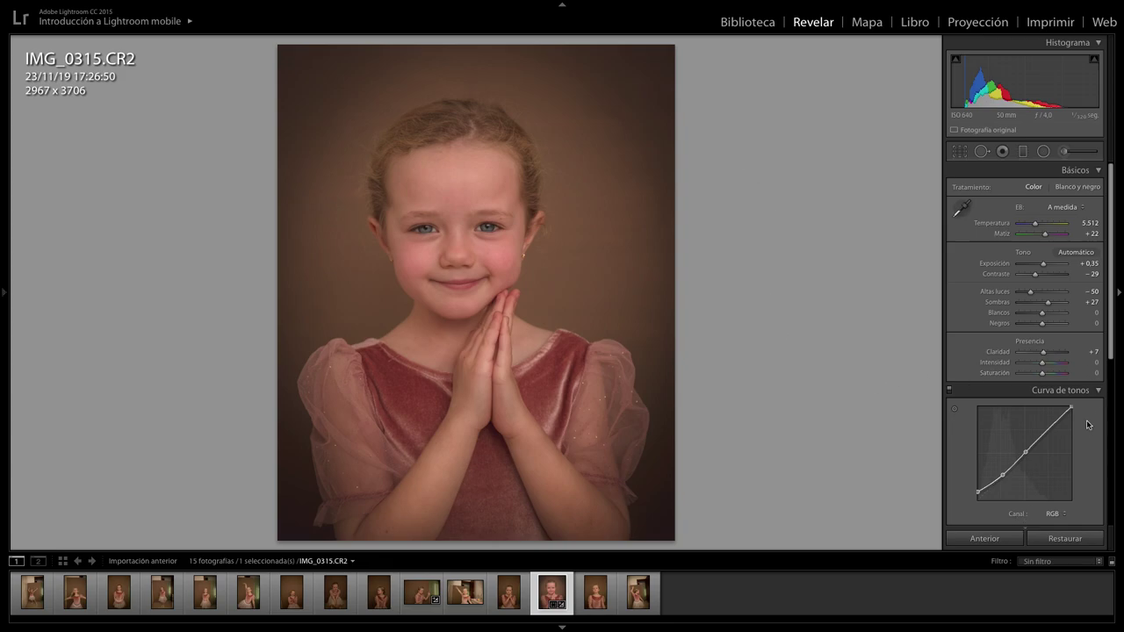
{"action": "left_click", "coordinate": [1065, 541]}
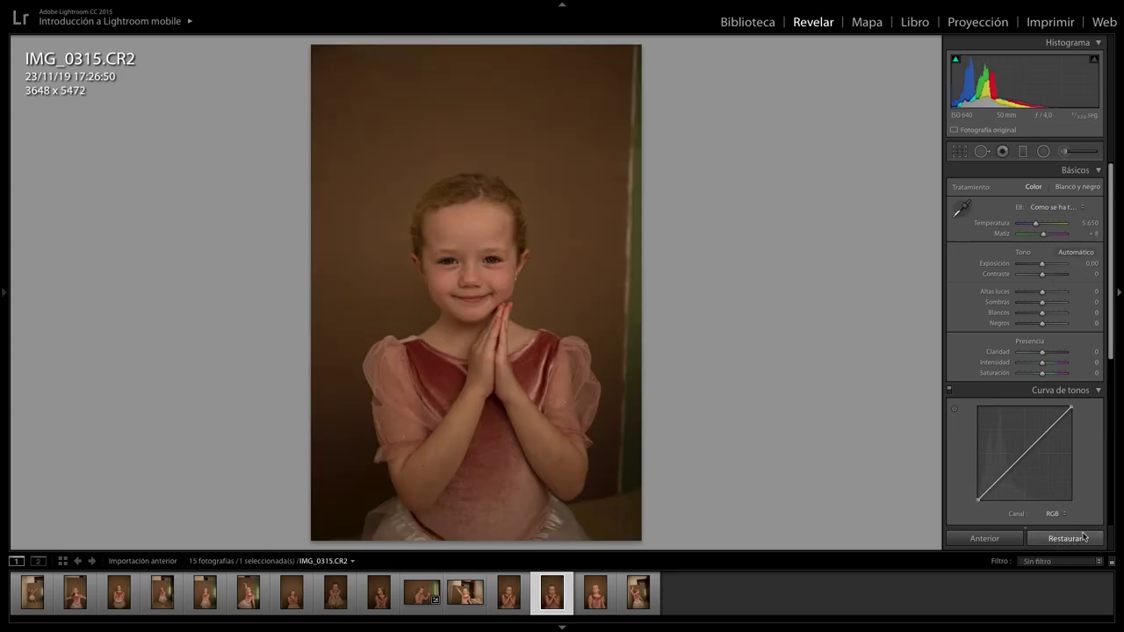
{"action": "key", "text": "ctrl+z"}
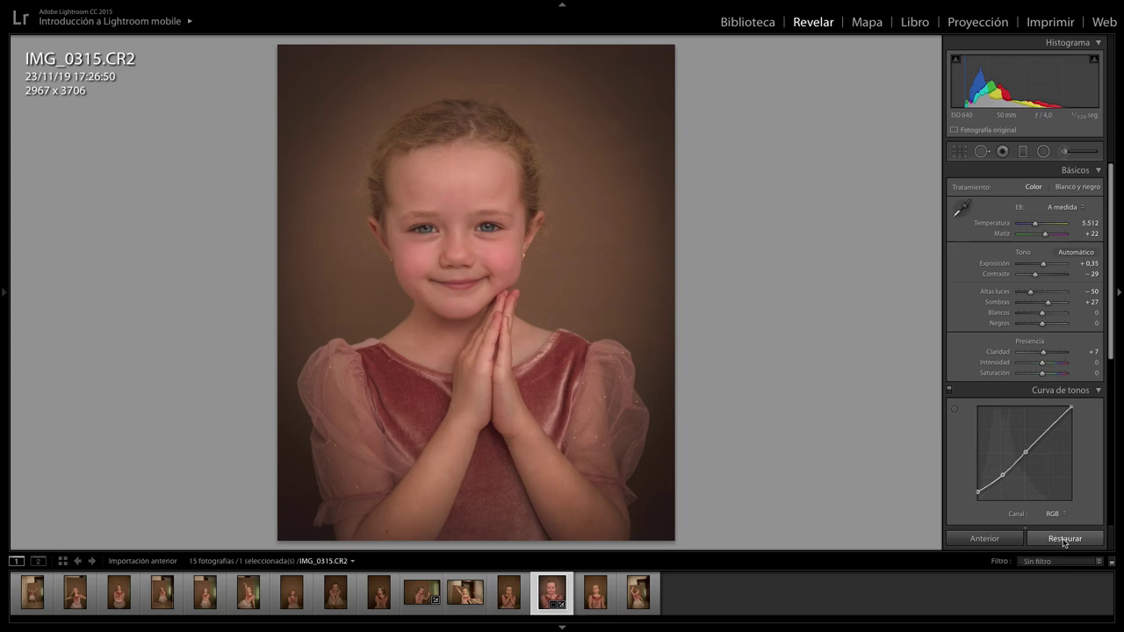
{"action": "left_click", "coordinate": [1065, 539]}
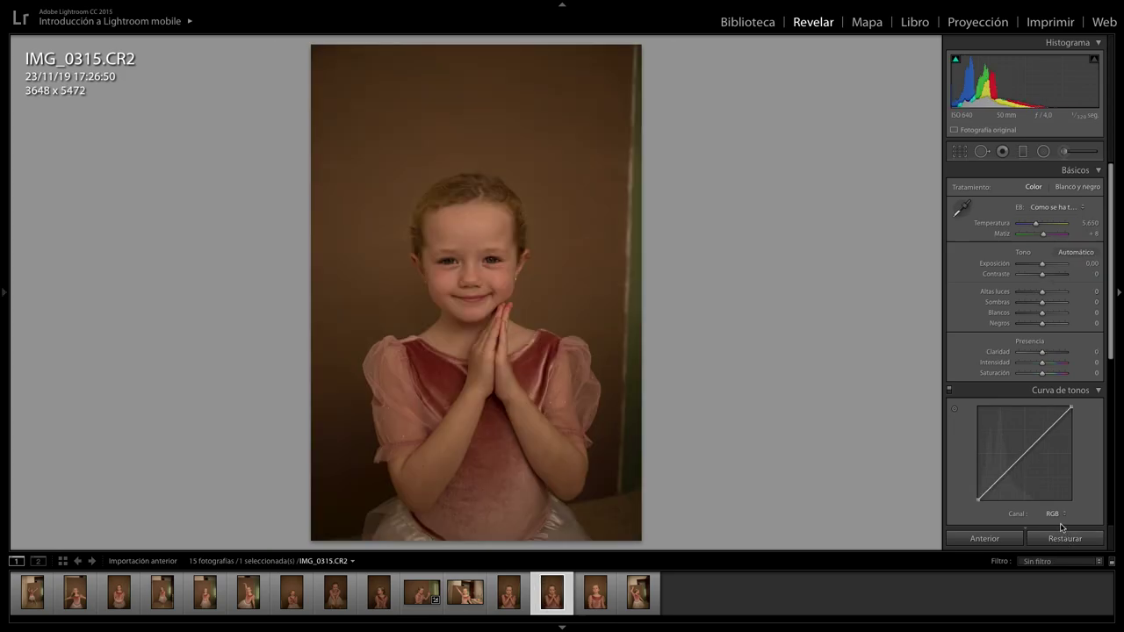
{"action": "key", "text": "ctrl+z"}
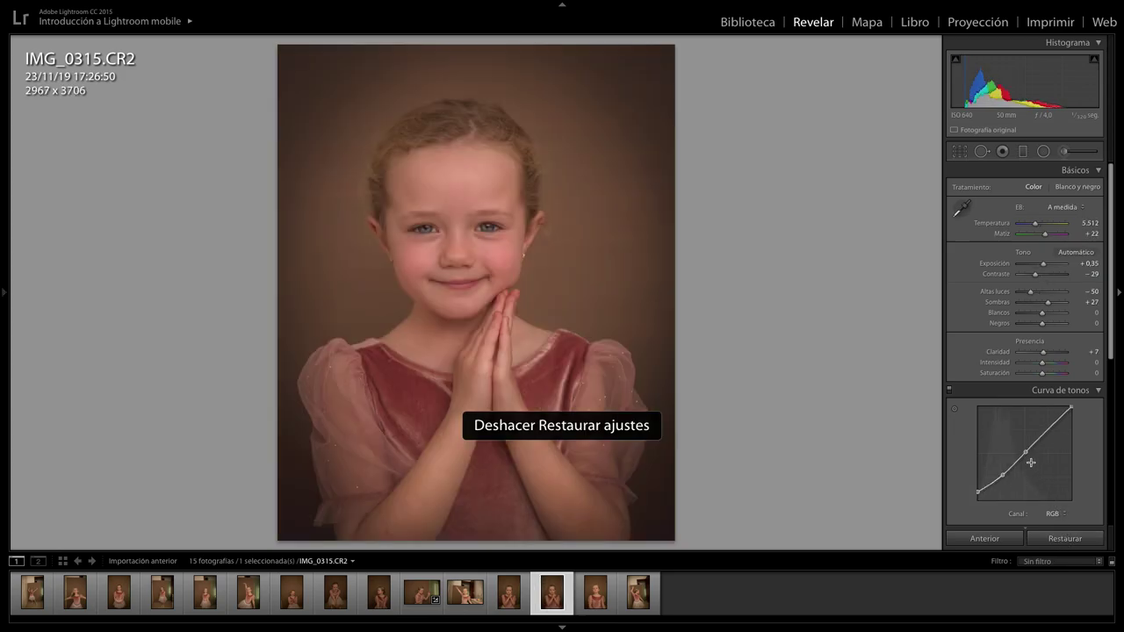